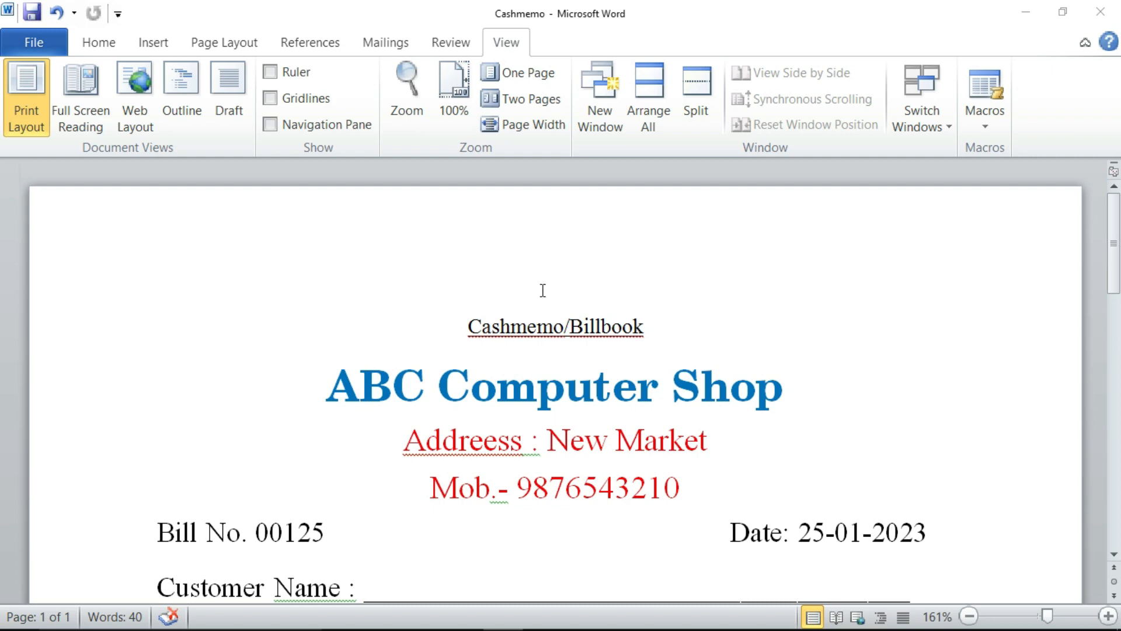
# Look over the finished cash memo from start to end, and create a new blank document
pyautogui.scroll(-15, 542, 290)
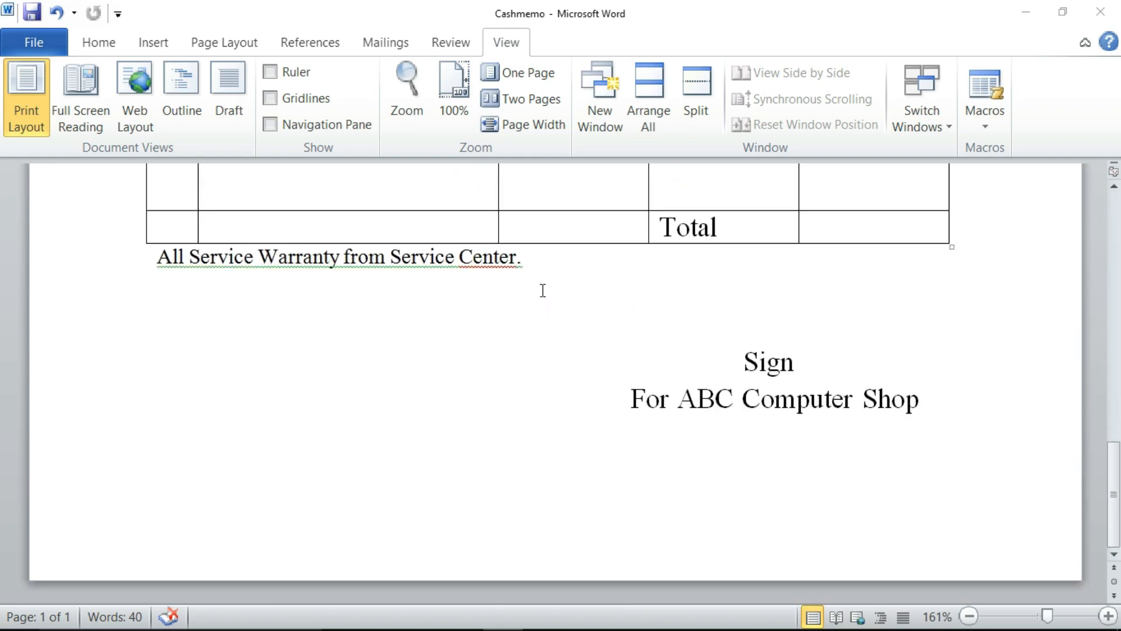
pyautogui.scroll(15, 543, 291)
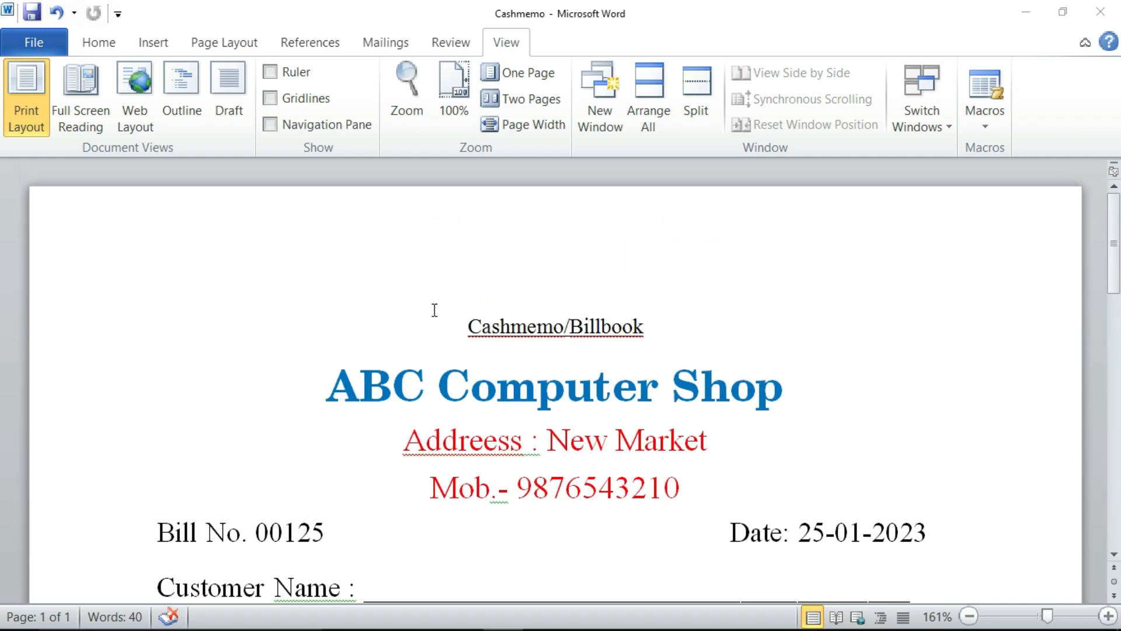
pyautogui.click(31, 43)
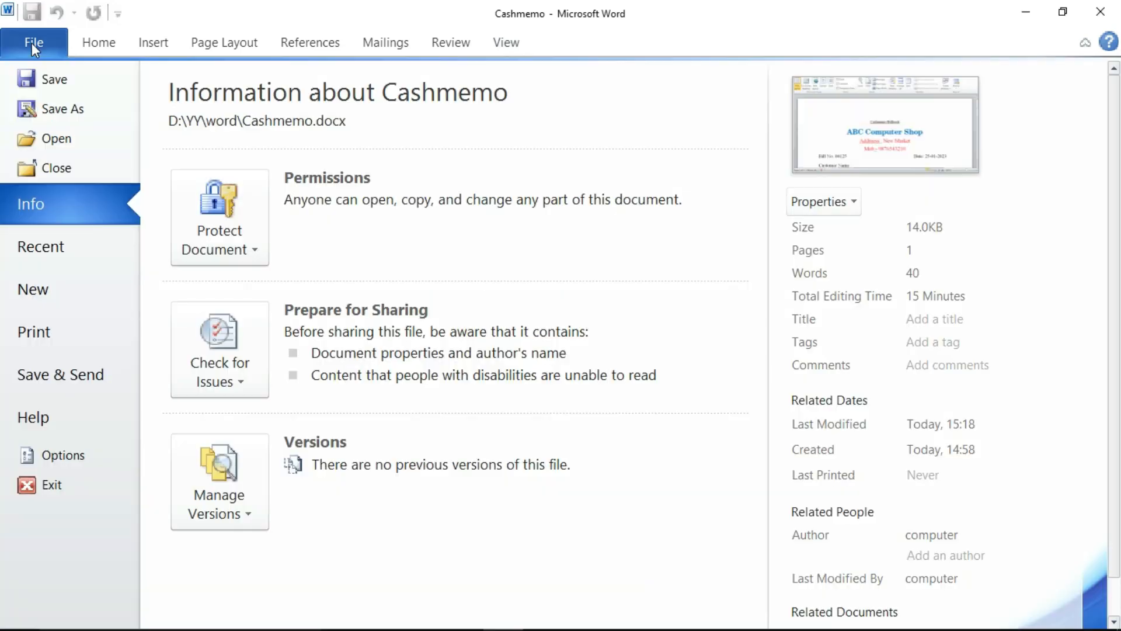
pyautogui.click(44, 296)
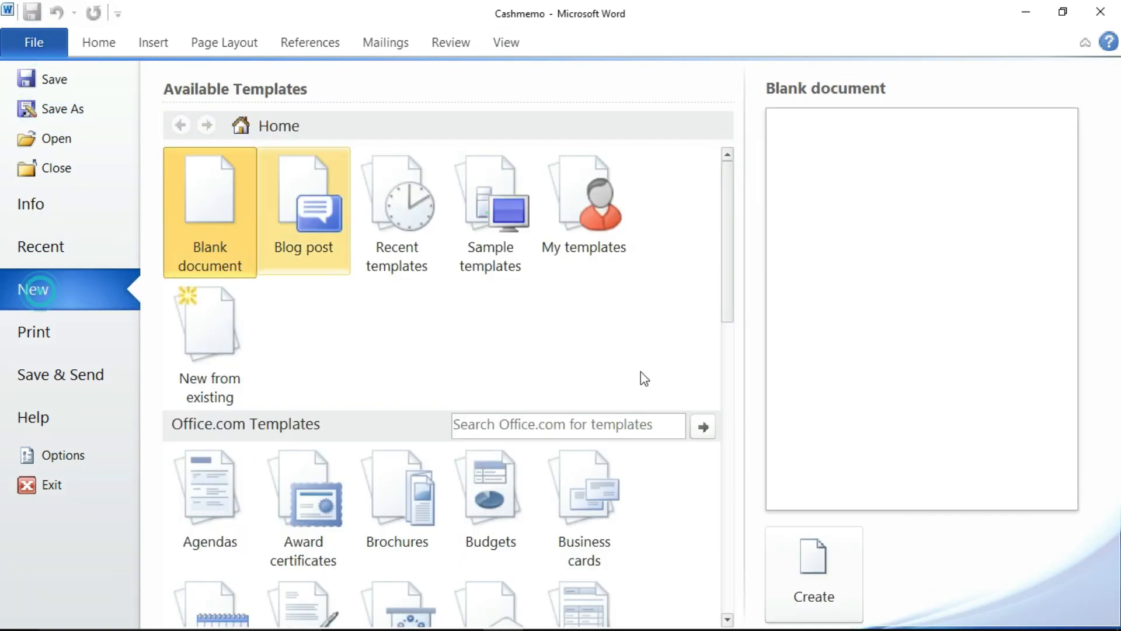
pyautogui.click(821, 561)
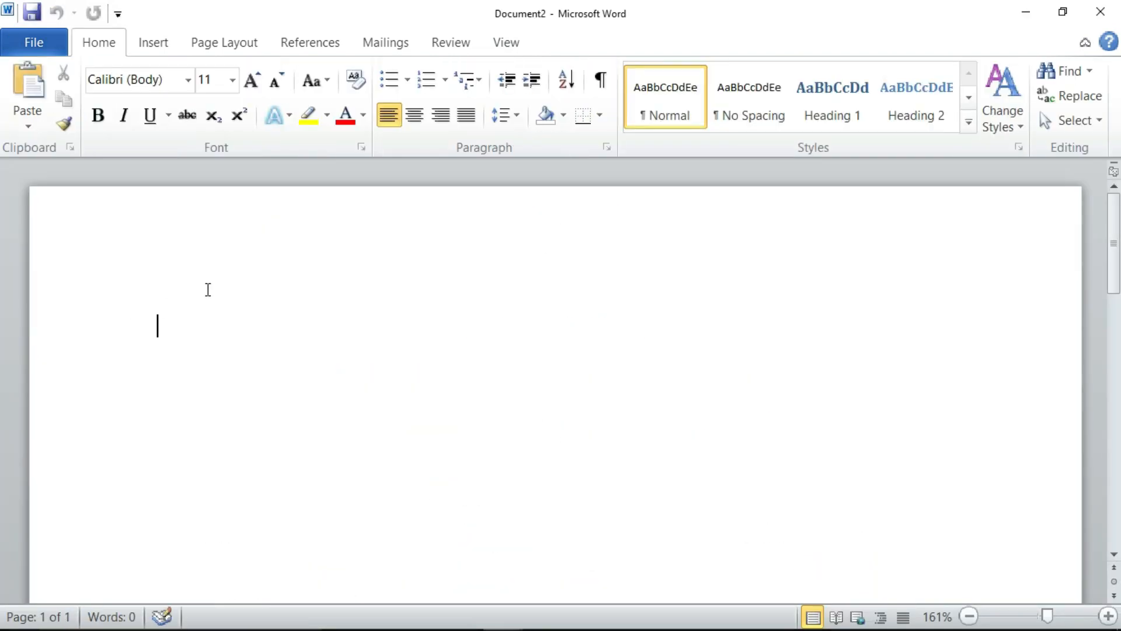
# Set the text font to Times New Roman at size 12
pyautogui.click(189, 85)
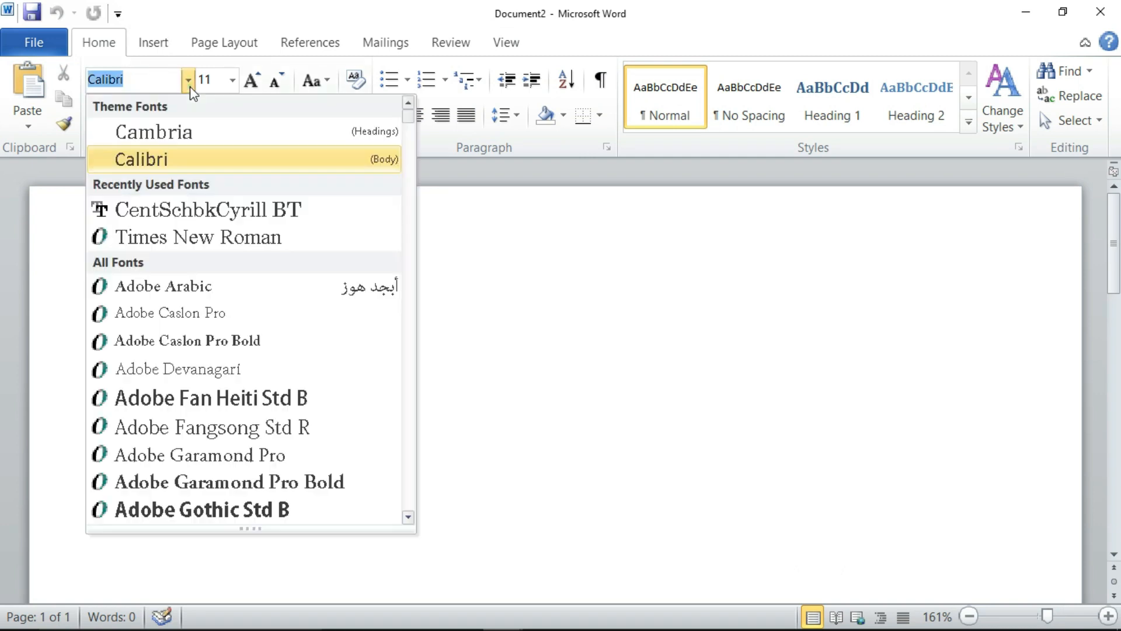
pyautogui.click(205, 240)
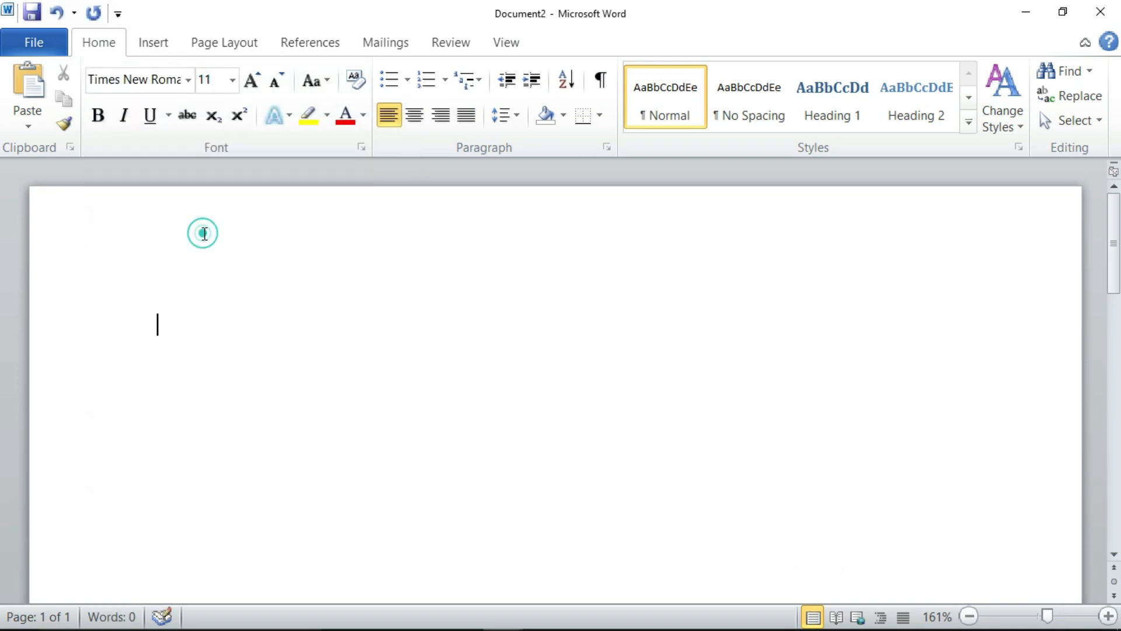
pyautogui.click(233, 80)
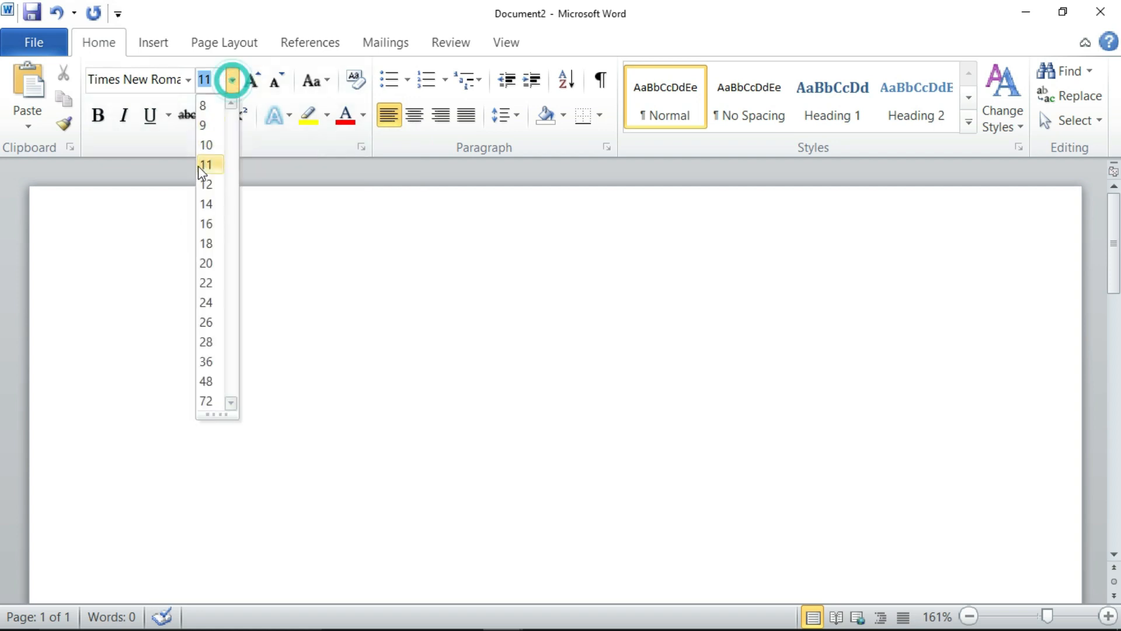
pyautogui.click(216, 185)
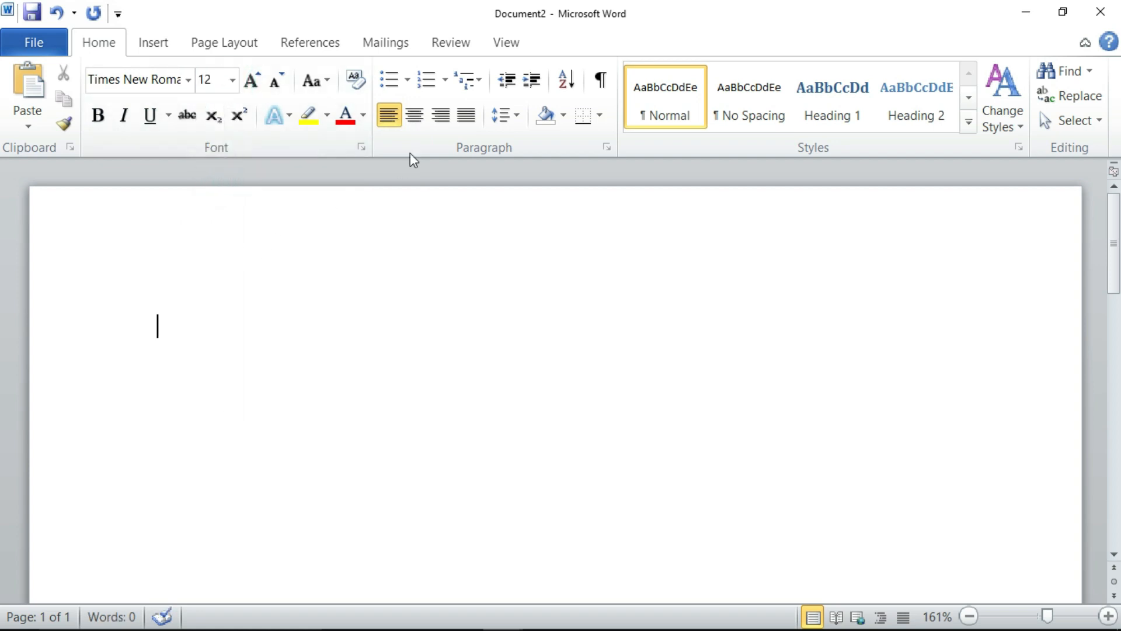
# Enter the centred heading "Cashmemo/Billbook" on the first line
pyautogui.click(414, 116)
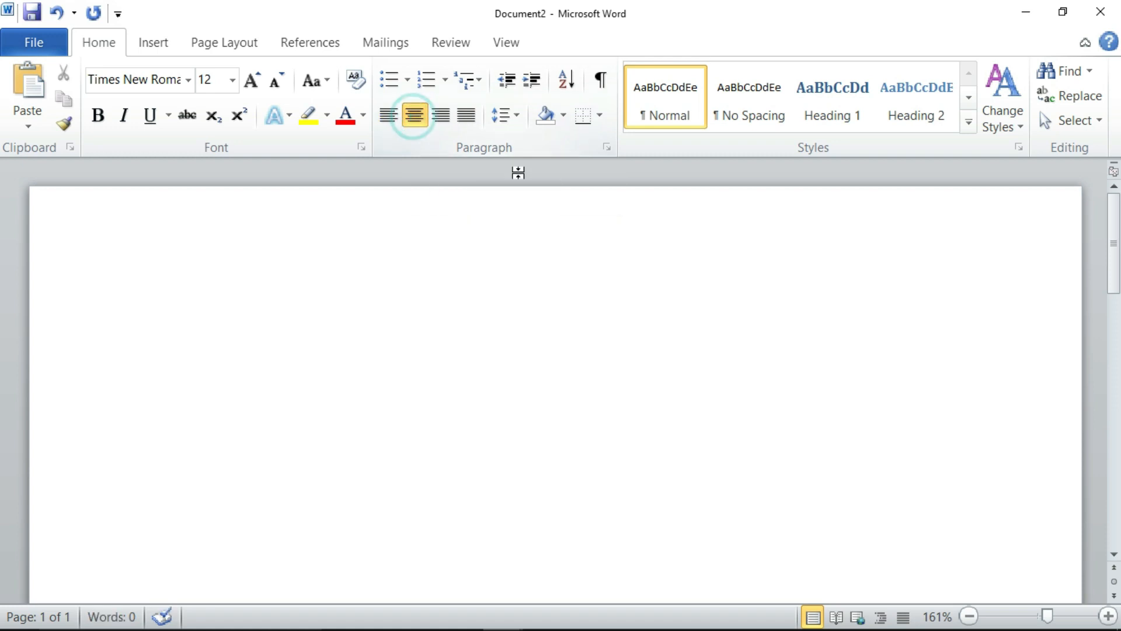
pyautogui.write('Cas')
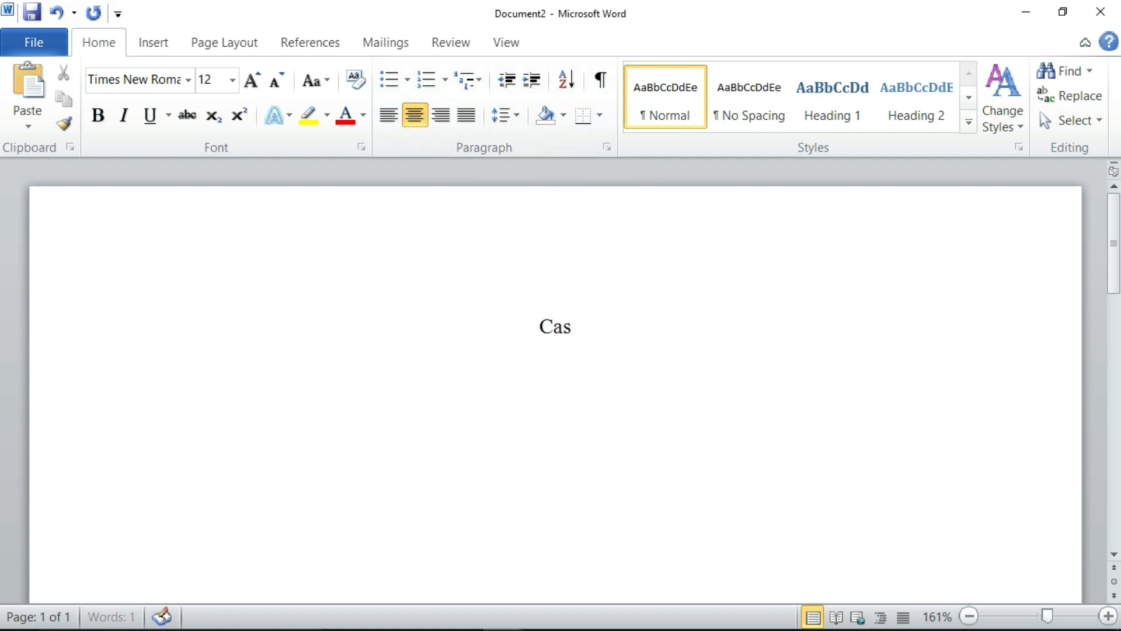
pyautogui.write('hmemo')
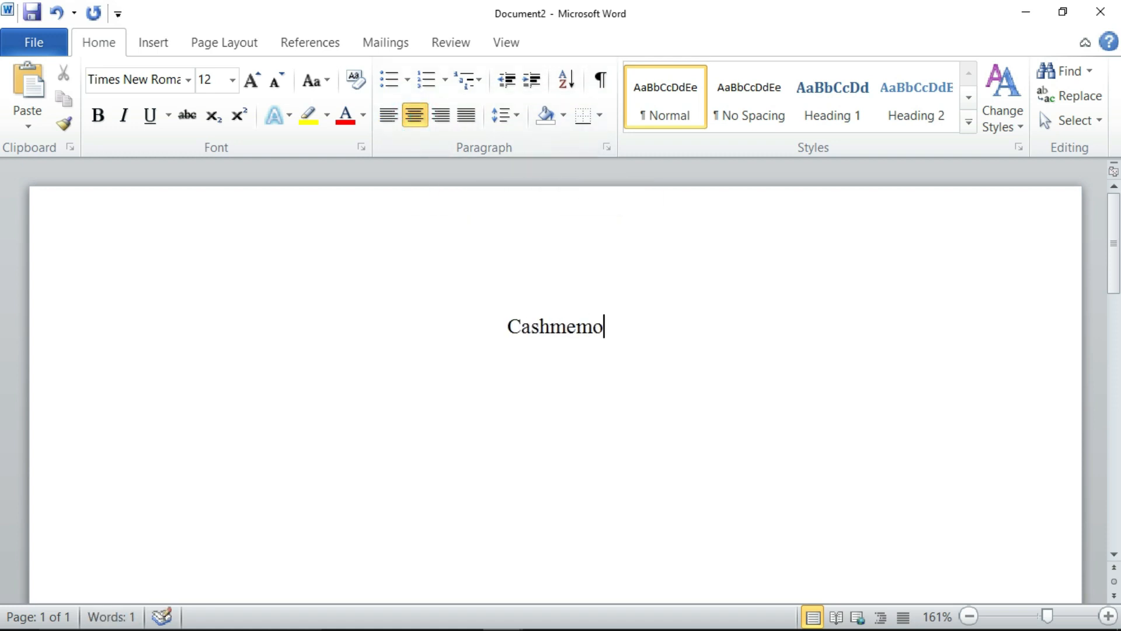
pyautogui.write('/Bi')
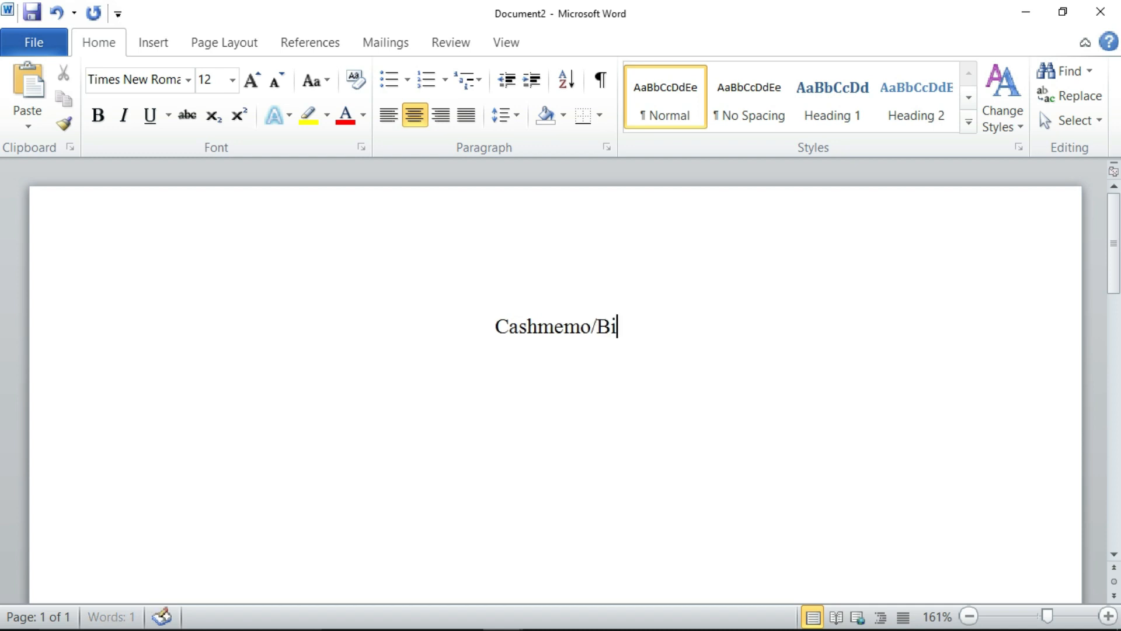
pyautogui.write('llbook')
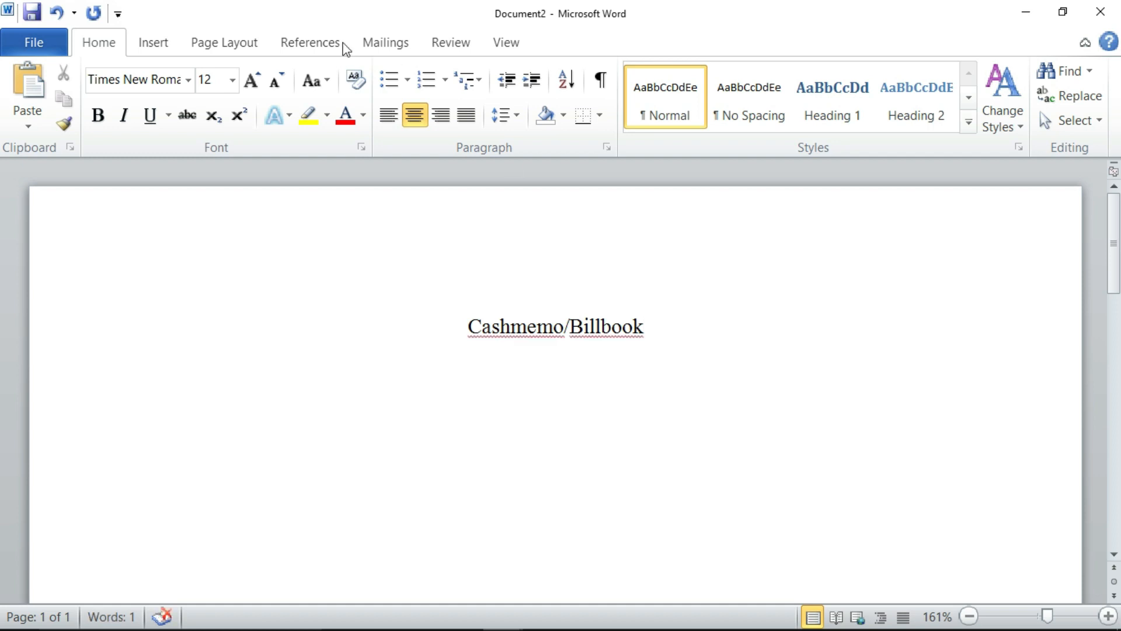
# Add the shop name "ABC Computer Shop" at font size 24 on a new line under the heading
pyautogui.click(232, 80)
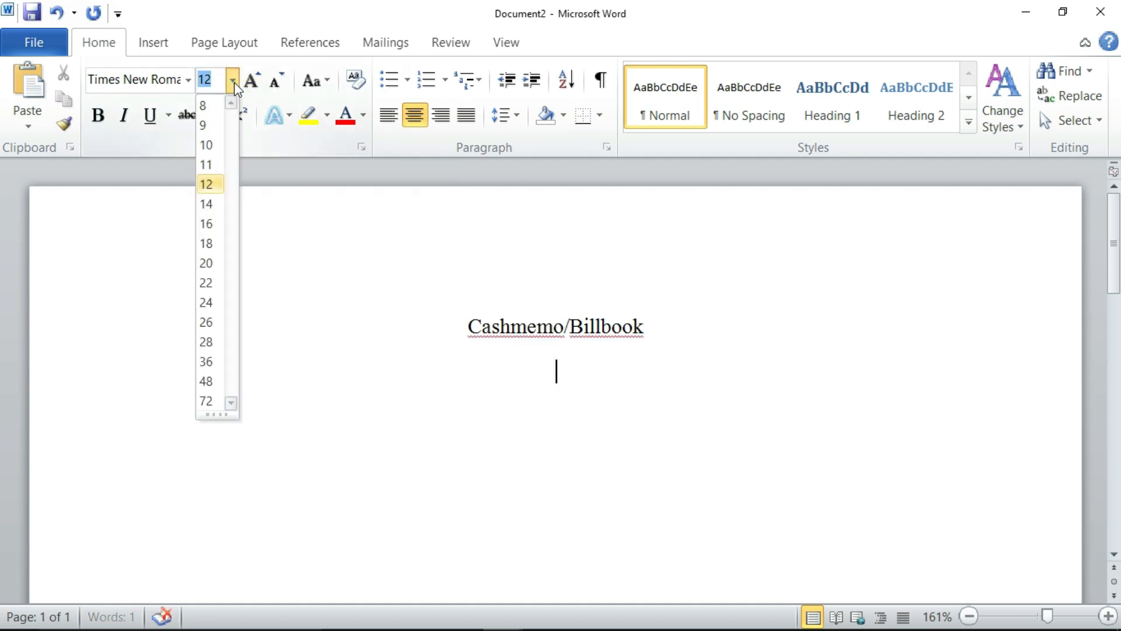
pyautogui.click(210, 301)
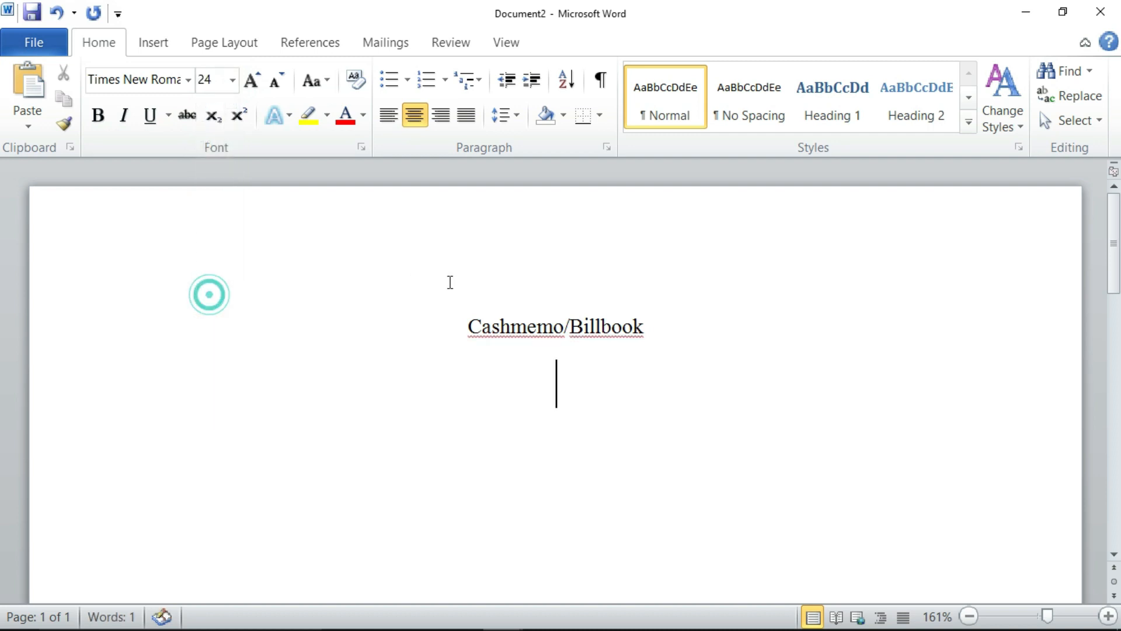
pyautogui.write('Abc')
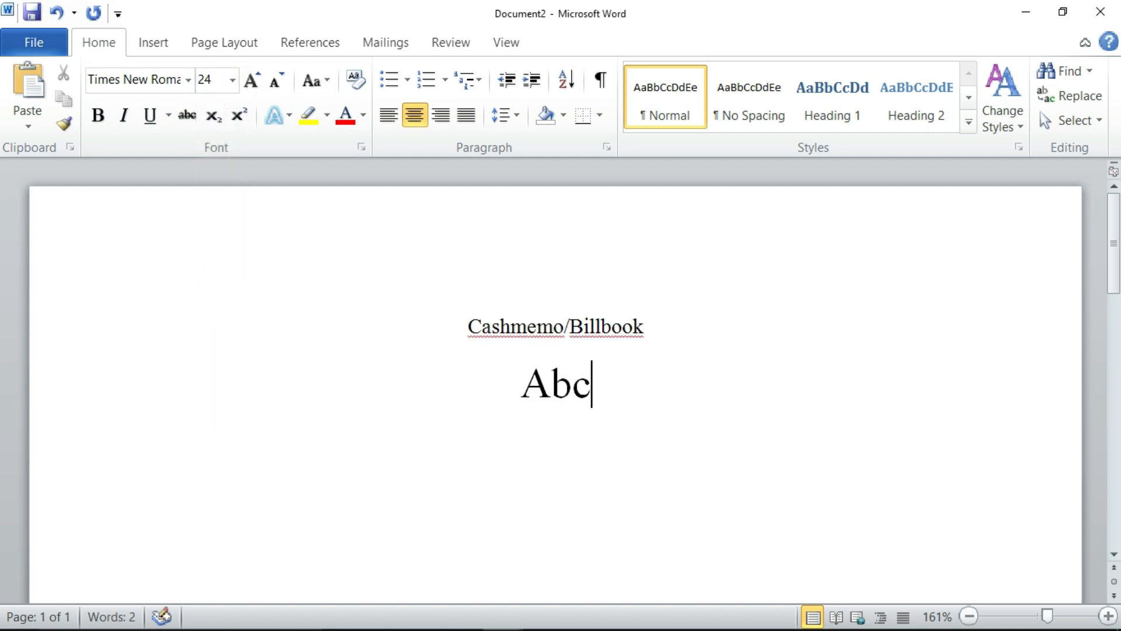
pyautogui.press('BackSpace')
pyautogui.press('BackSpace')
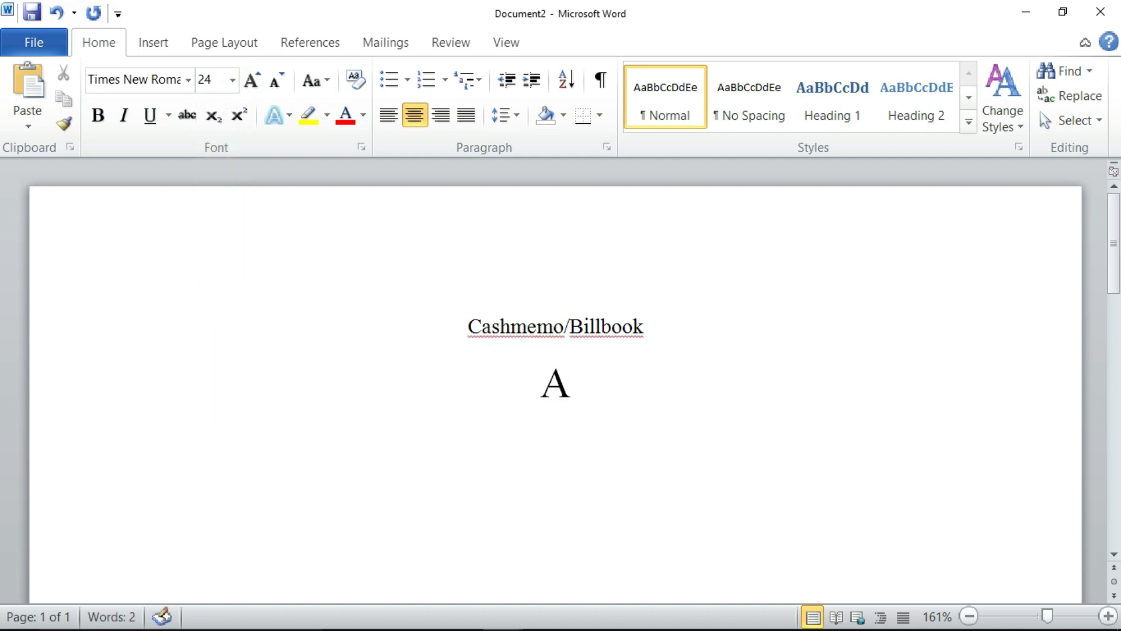
pyautogui.write('BC COmp')
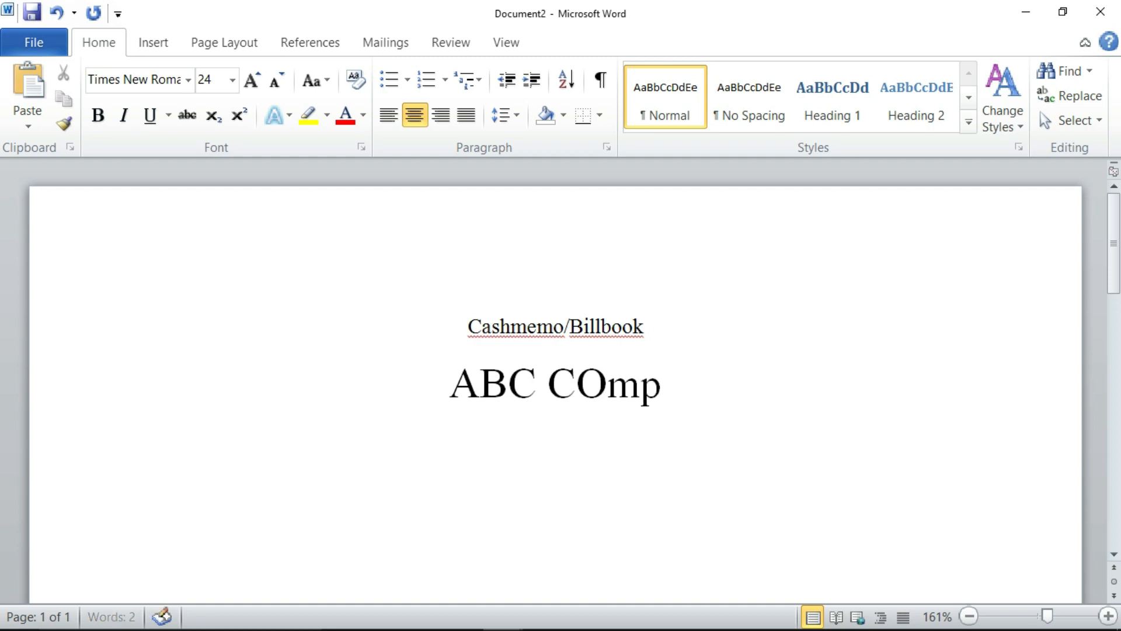
pyautogui.write('uter ')
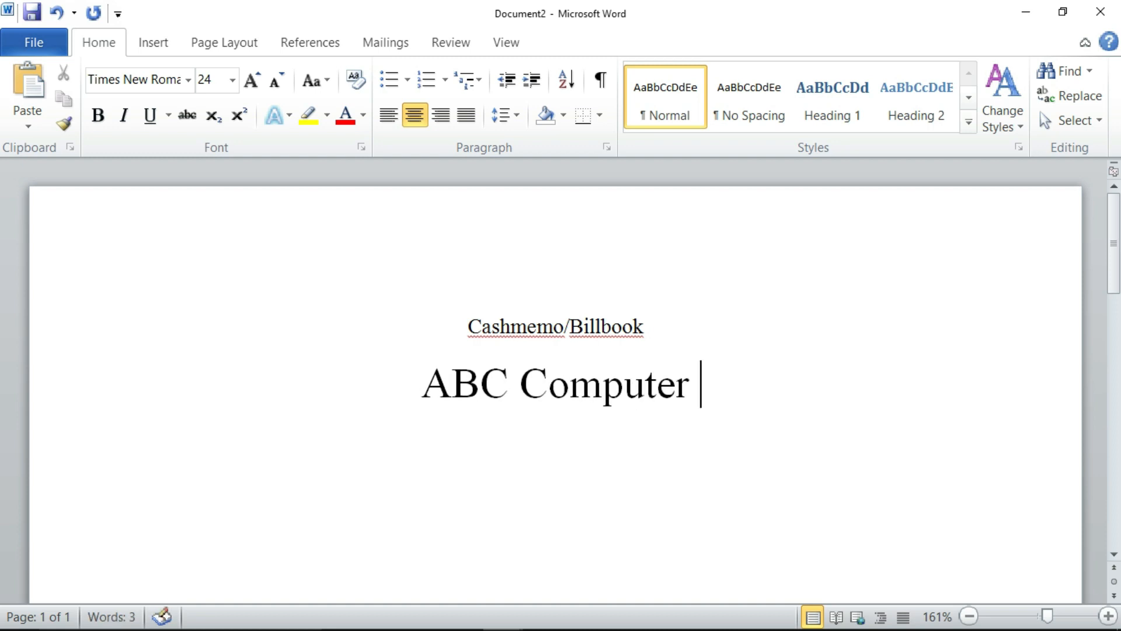
pyautogui.write('Shop')
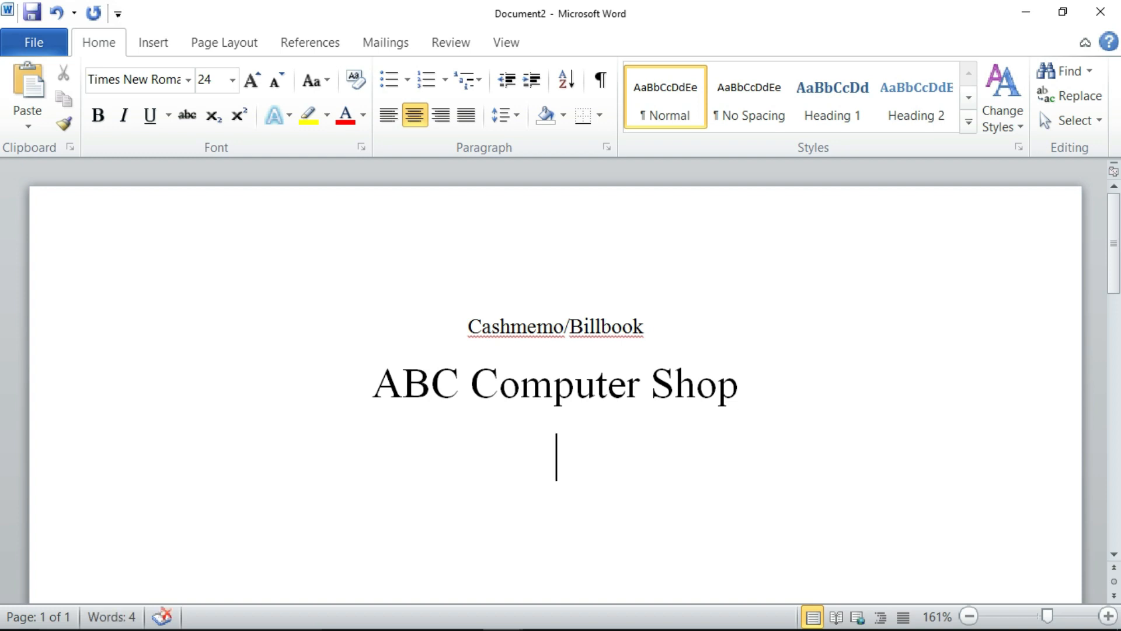
# Add a line under the shop name with the label "Address:" followed by the shop's address
pyautogui.press('Return')
pyautogui.write('Add')
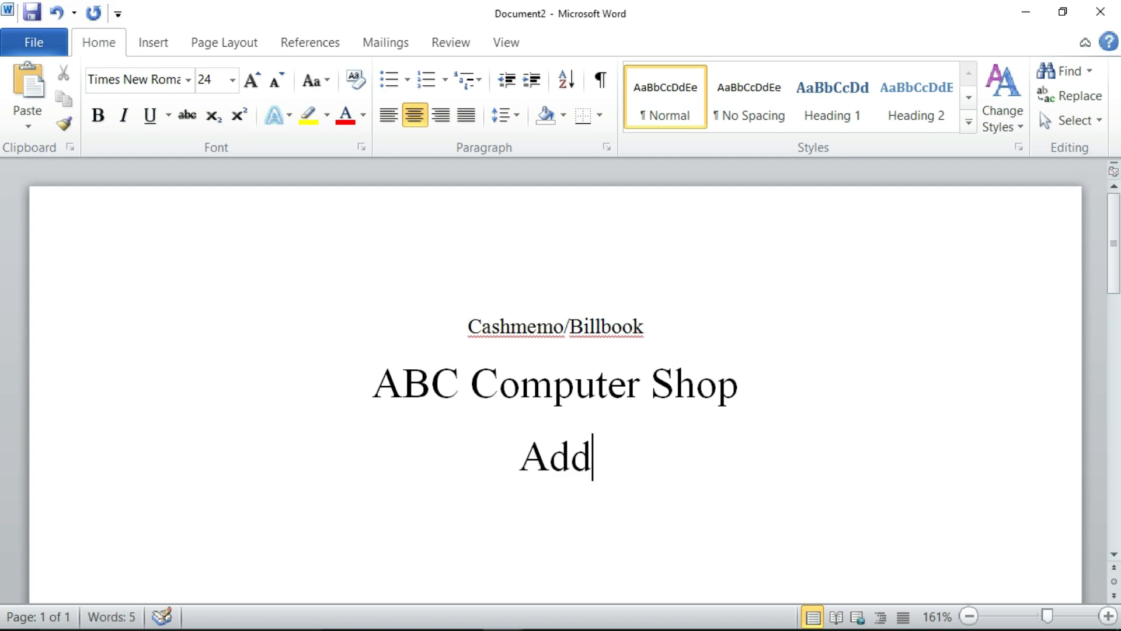
pyautogui.write('ress')
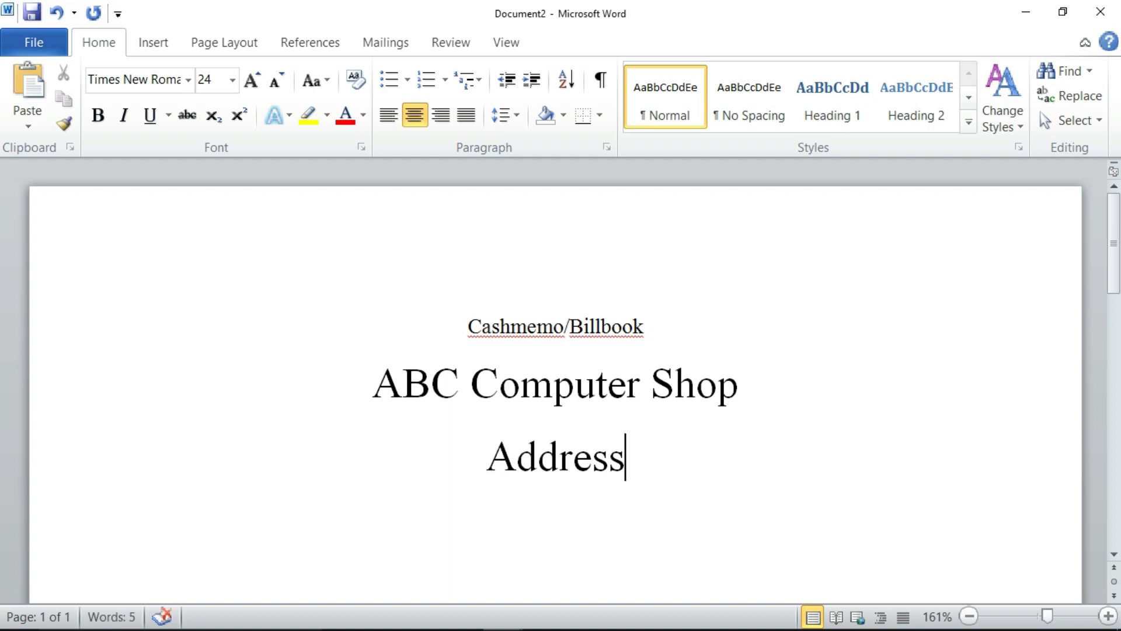
pyautogui.write(': Ne')
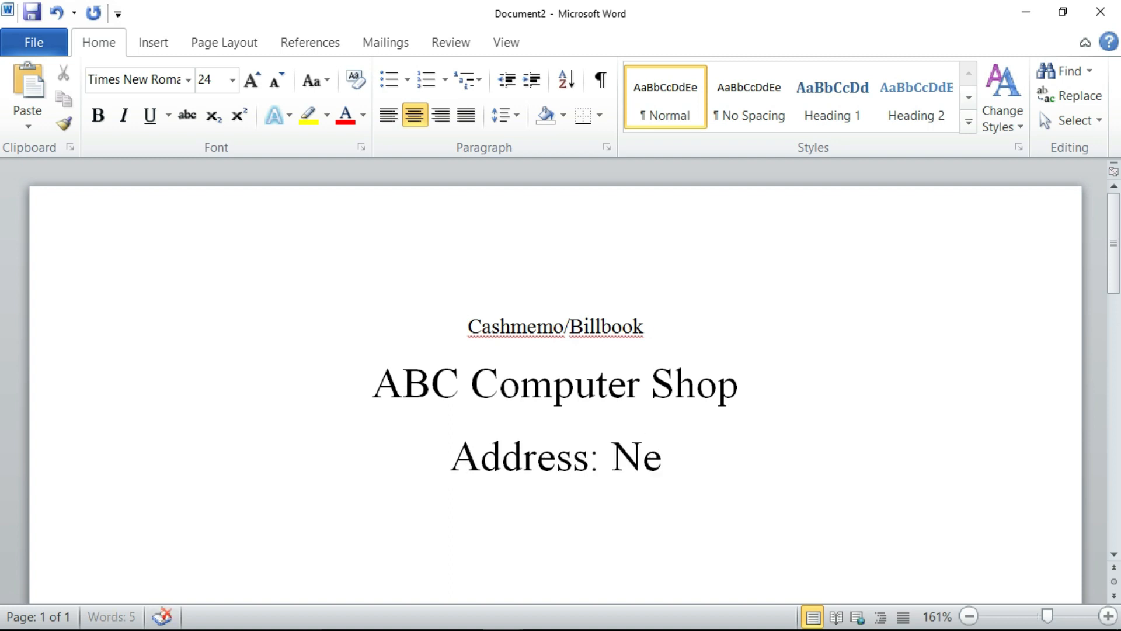
pyautogui.write('w Mark')
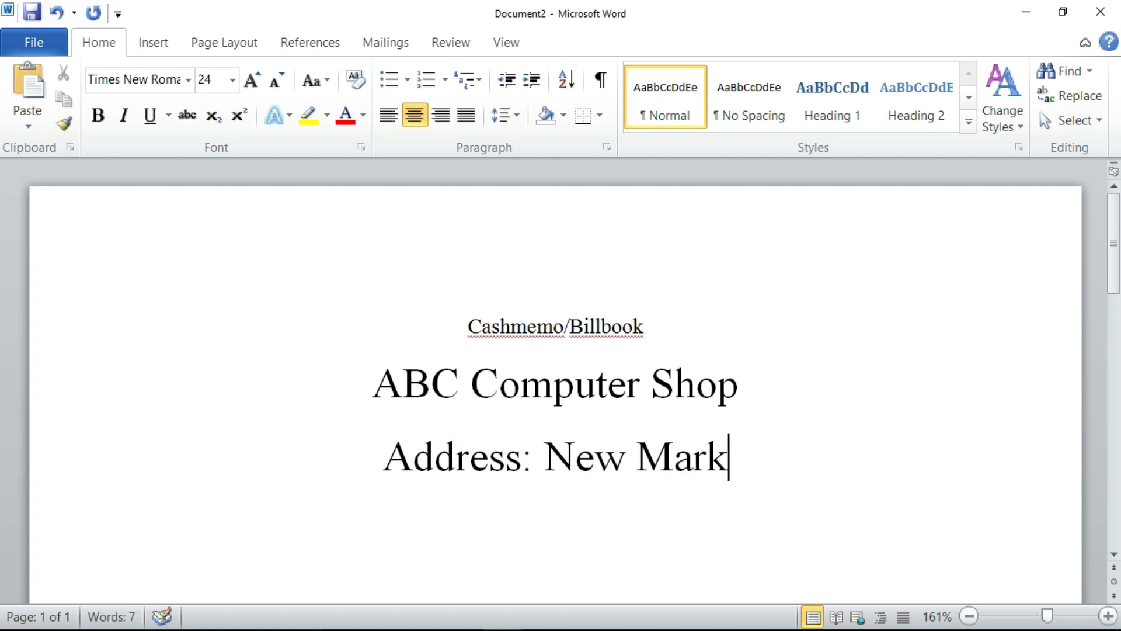
pyautogui.write('et')
# Set the address line's font size to 16
pyautogui.tripleClick(743, 456)
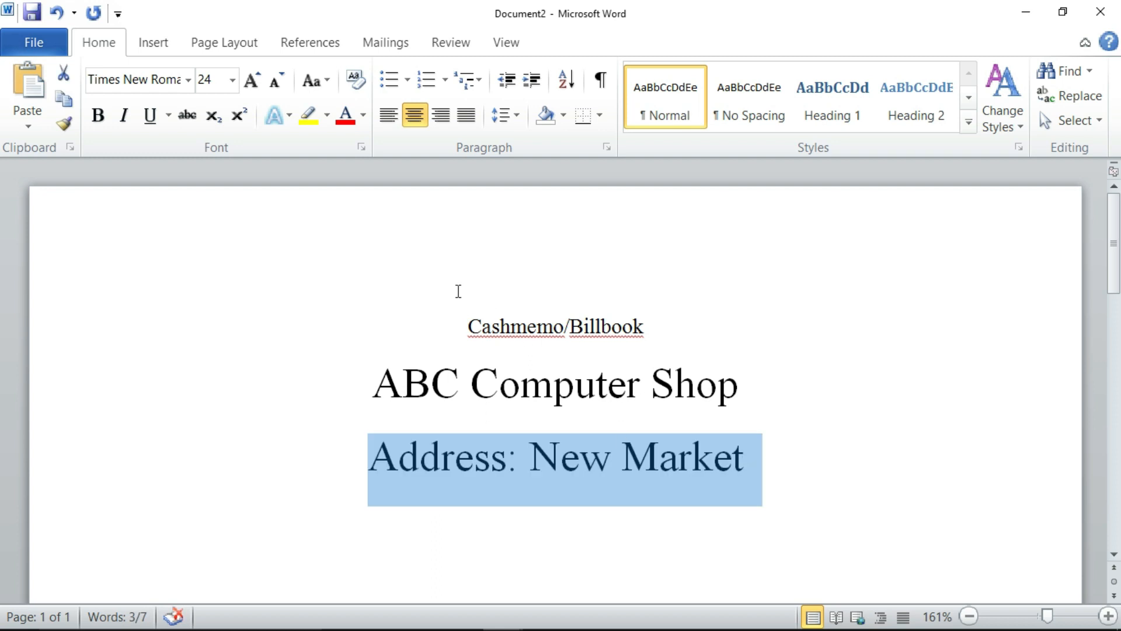
pyautogui.click(233, 79)
pyautogui.click(206, 225)
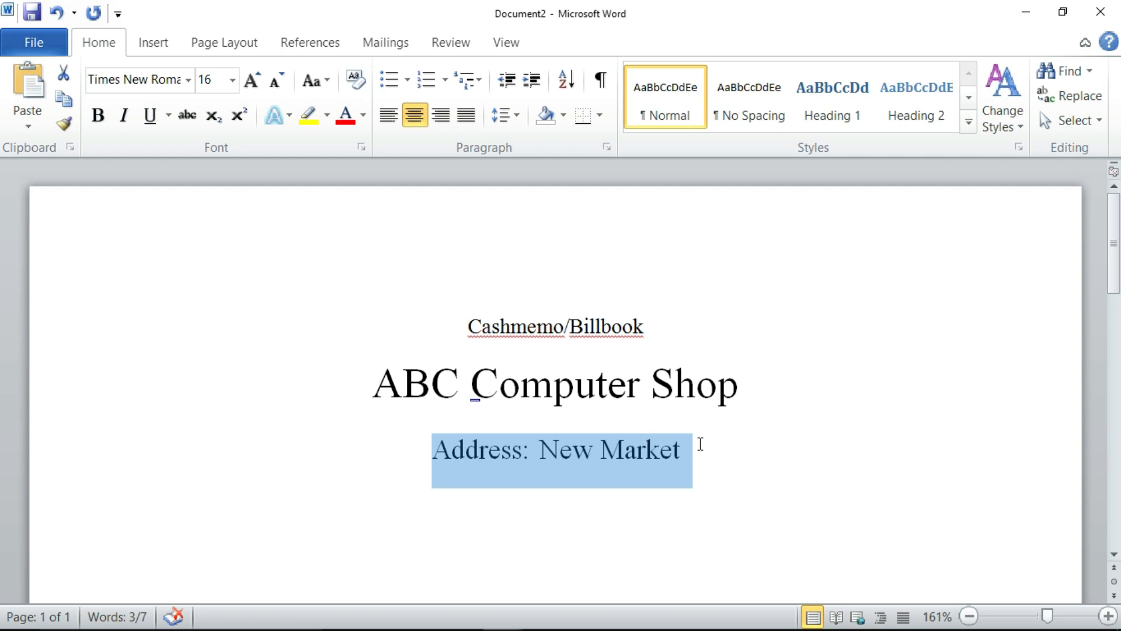
pyautogui.click(682, 453)
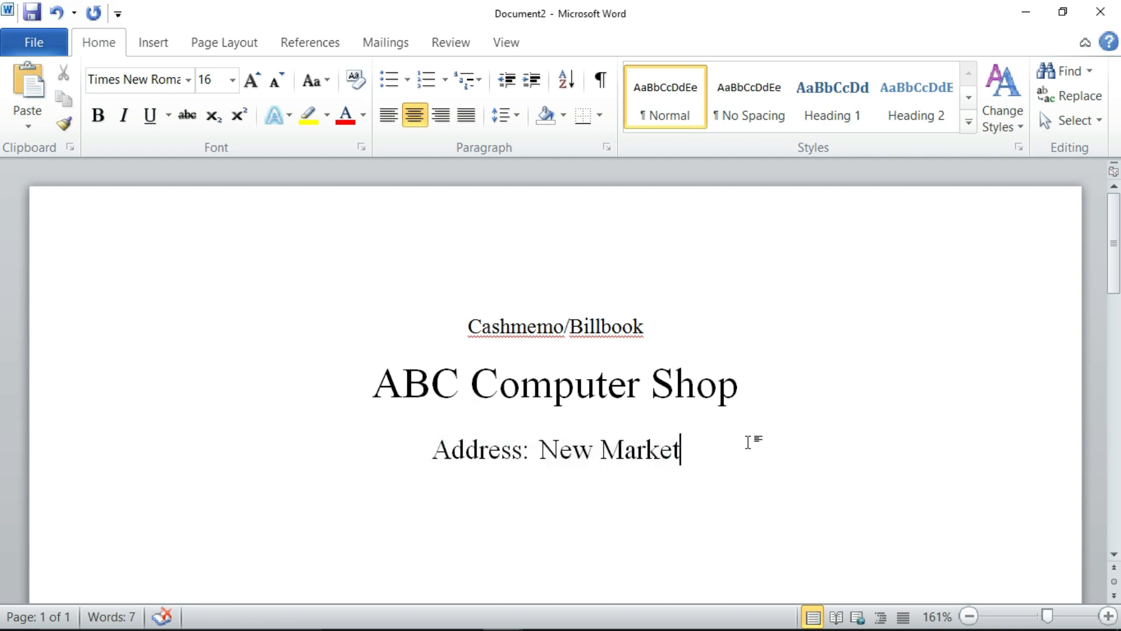
# Add a line under the address with the label "Mob." followed by the shop's mobile number
pyautogui.press('Return')
pyautogui.write('Mob.')
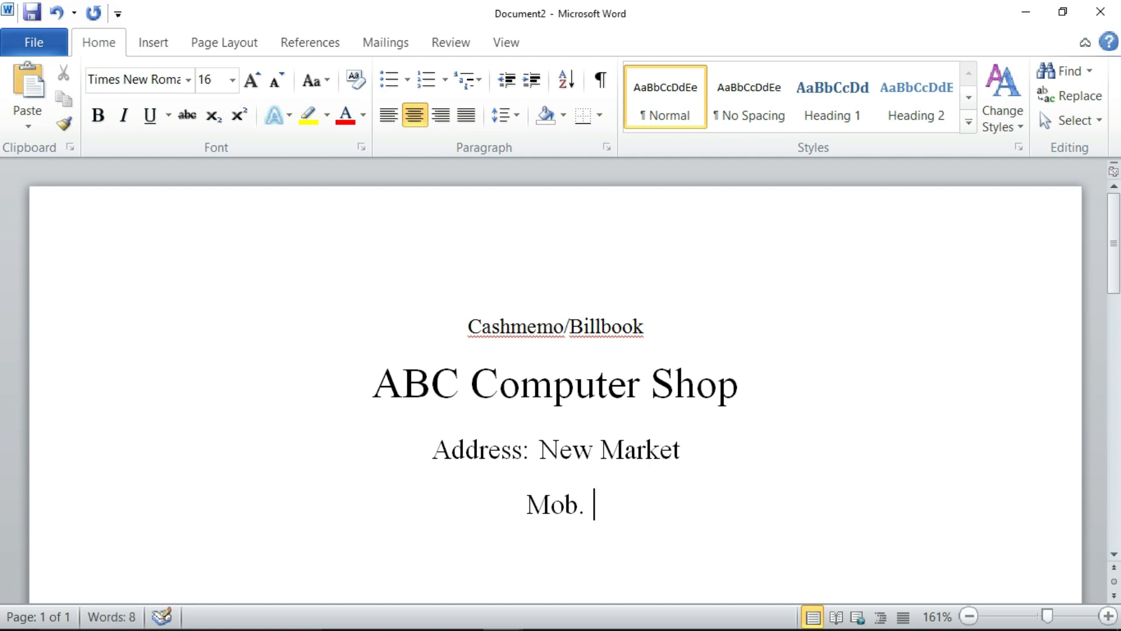
pyautogui.write(' 9')
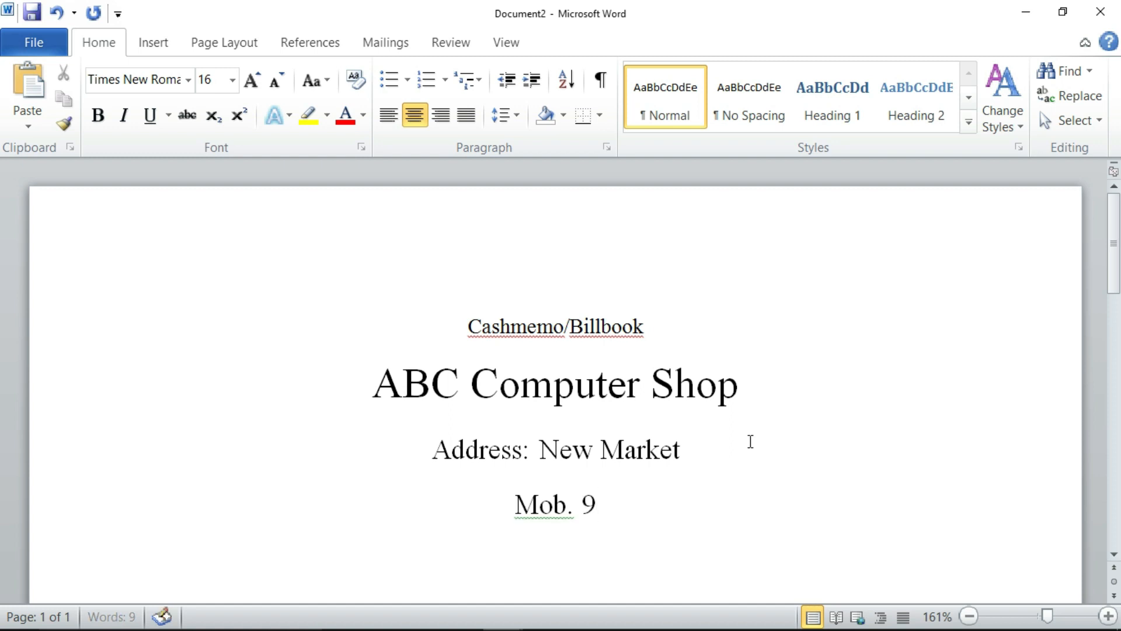
pyautogui.write('87654')
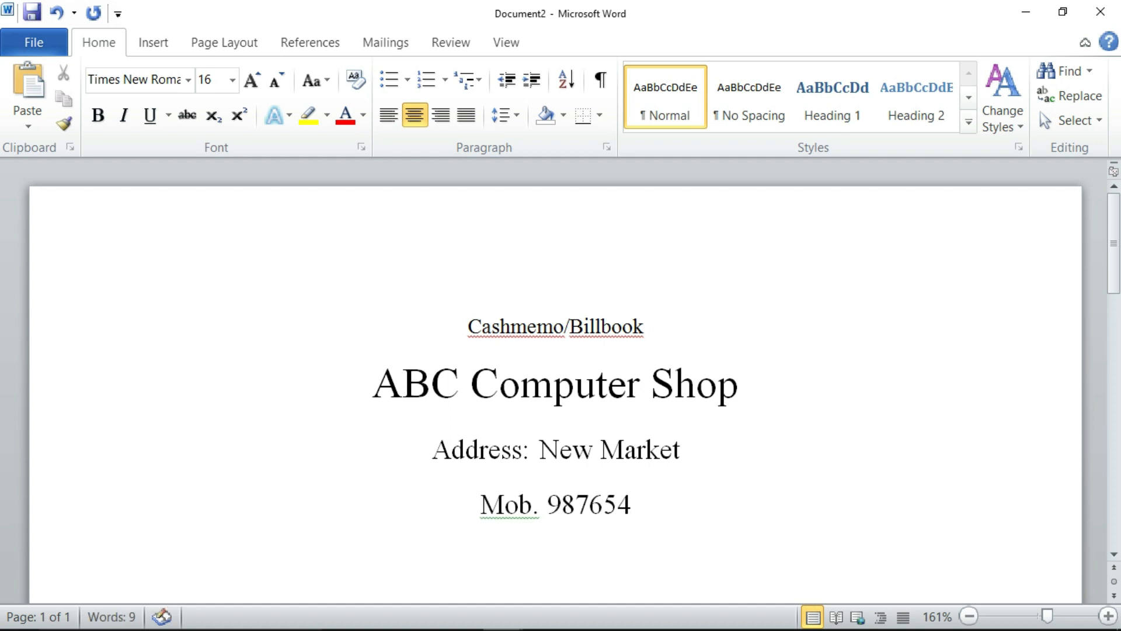
pyautogui.write('3210')
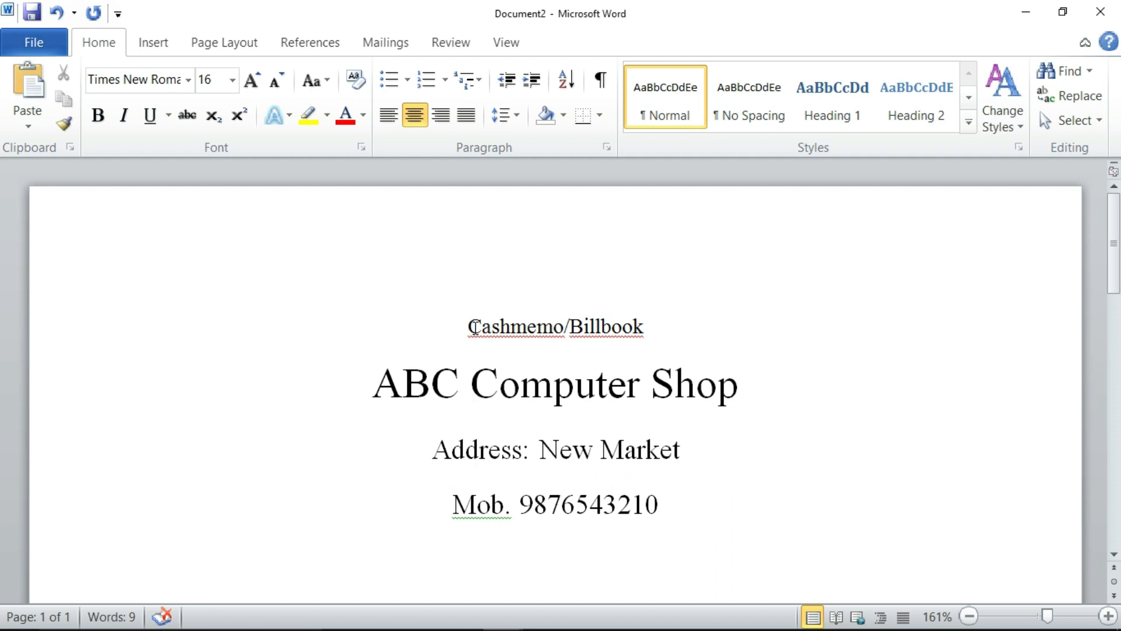
# Underline the "Cashmemo/Billbook" heading
pyautogui.moveTo(465, 328); pyautogui.dragTo(645, 328)
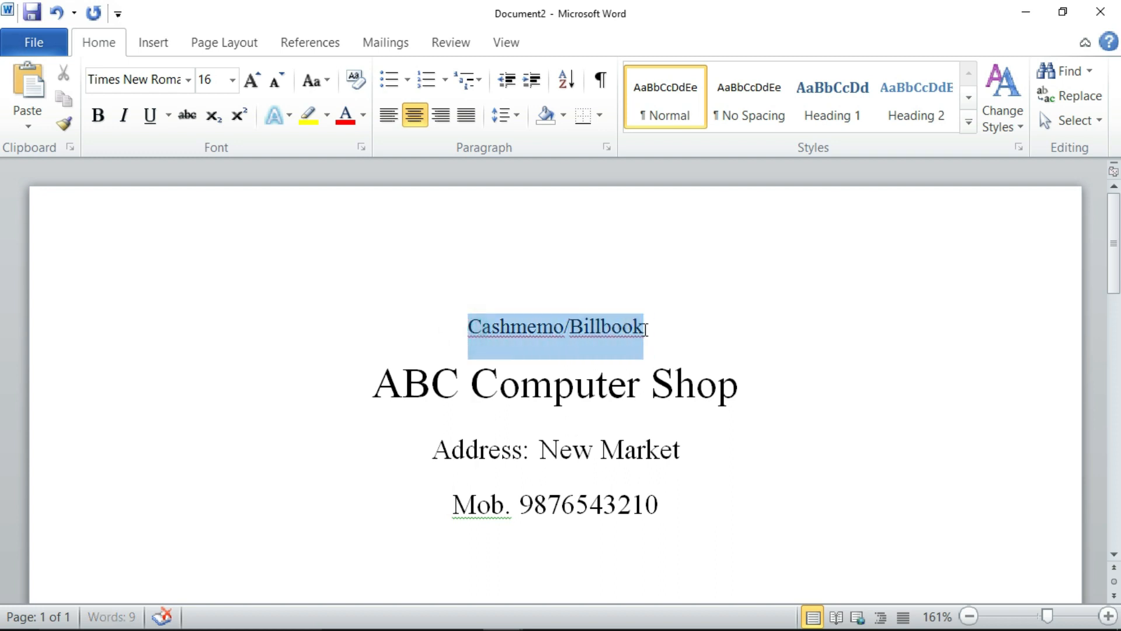
pyautogui.click(150, 115)
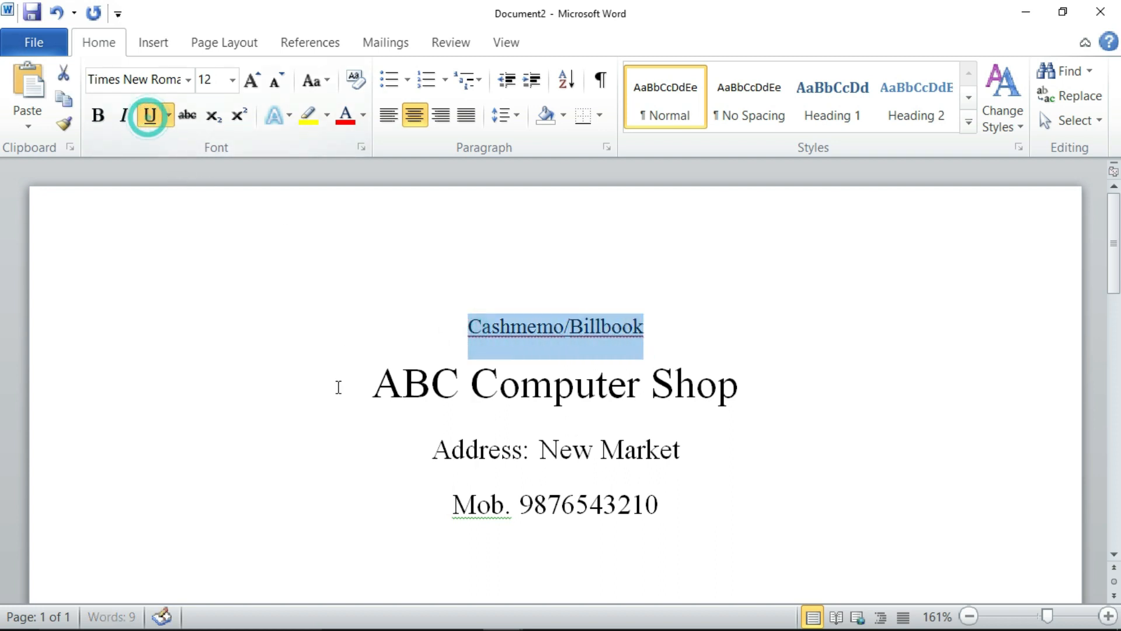
# Make the "ABC Computer Shop" line bold and set its font to CentSchbkCyrill BT
pyautogui.click(373, 391)
pyautogui.moveTo(373, 392); pyautogui.dragTo(736, 388)
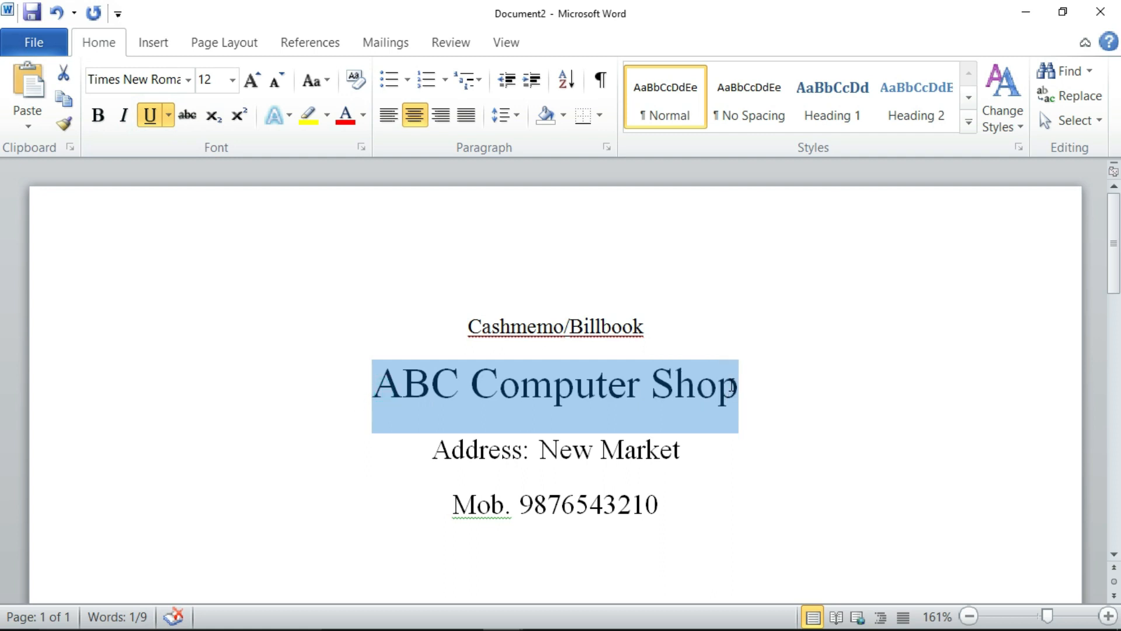
pyautogui.click(98, 115)
pyautogui.click(188, 80)
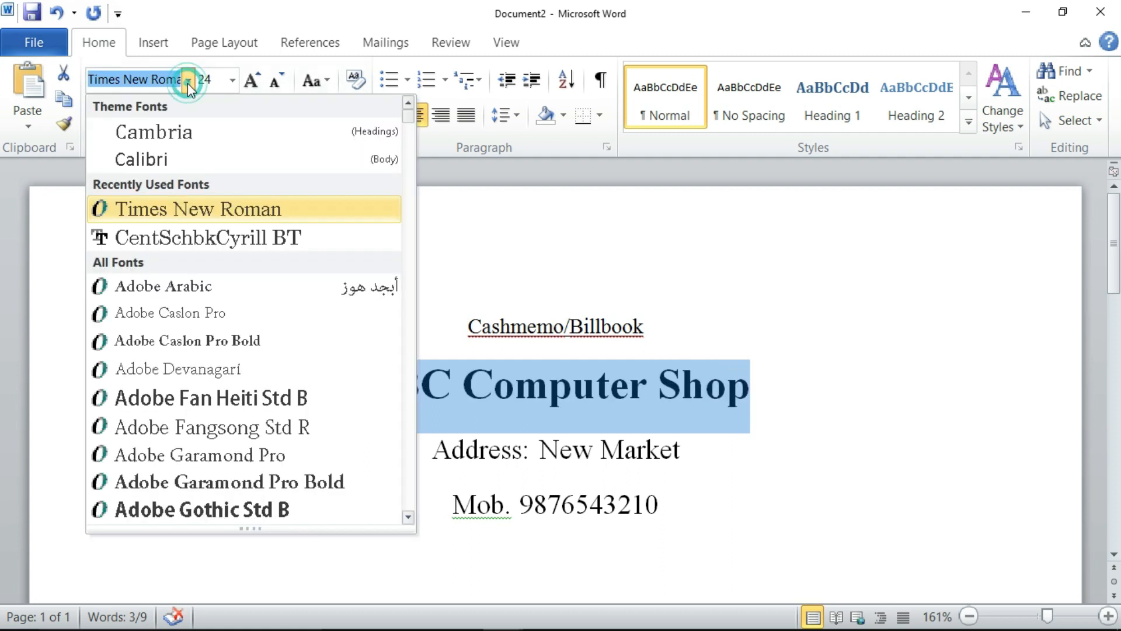
pyautogui.click(248, 249)
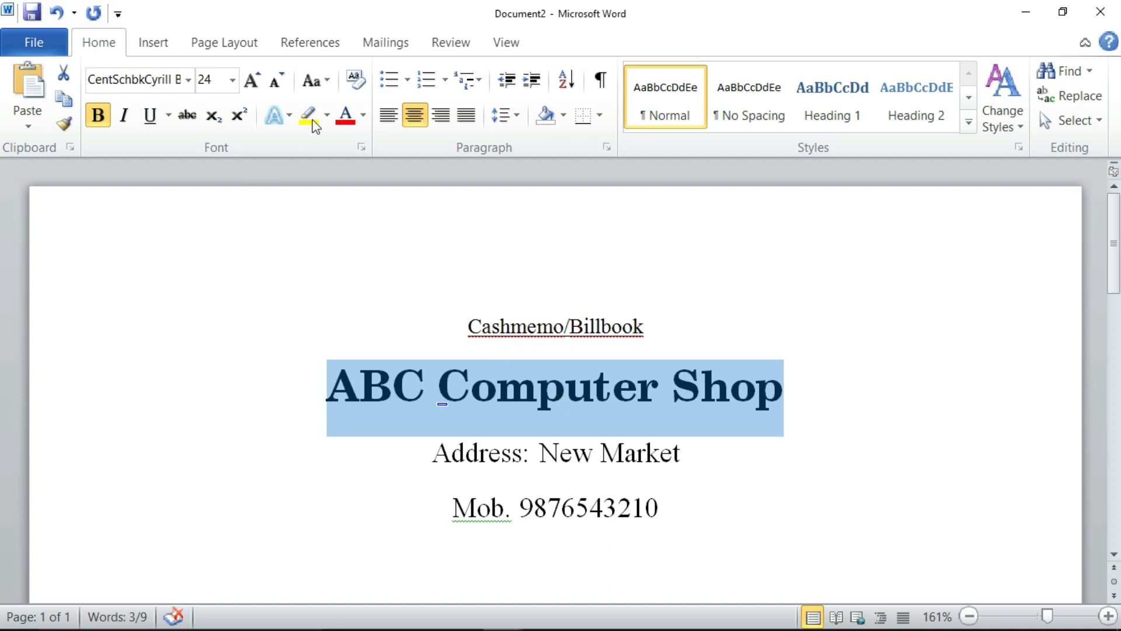
# Colour the shop name dark blue and the address and mobile lines red, using the standard font colours
pyautogui.click(364, 118)
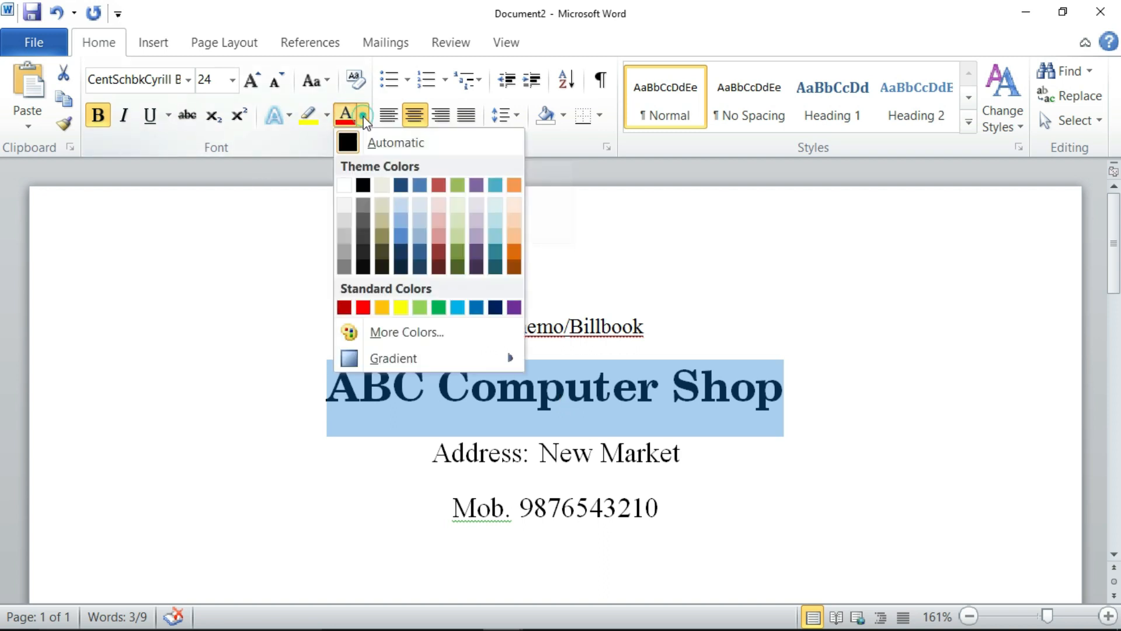
pyautogui.click(495, 307)
pyautogui.moveTo(439, 454); pyautogui.dragTo(673, 513)
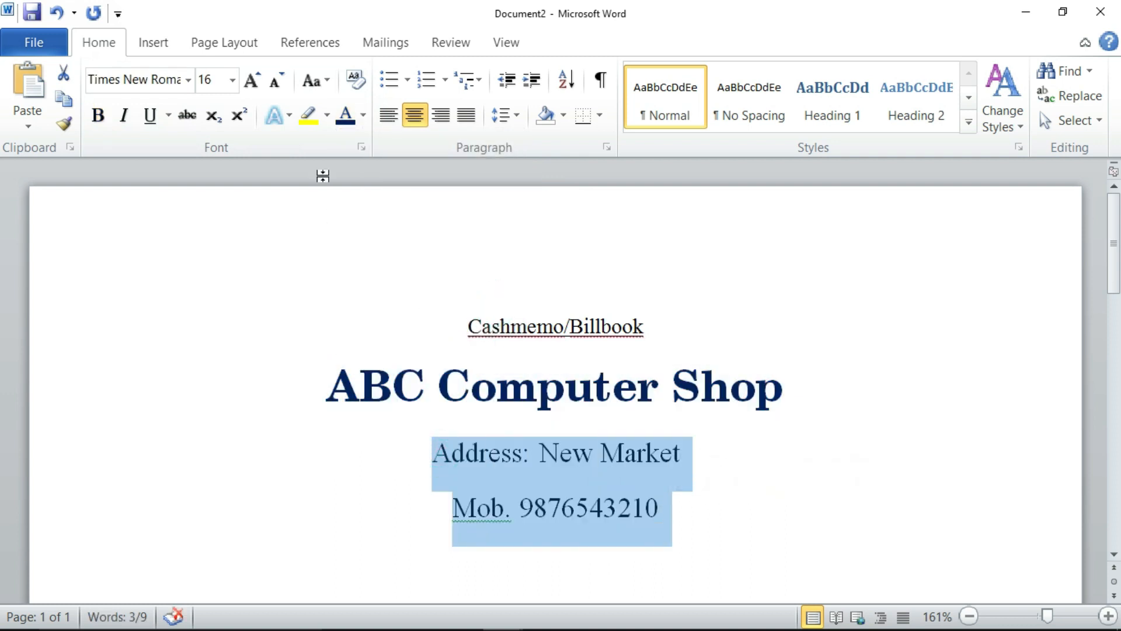
pyautogui.click(363, 115)
pyautogui.click(366, 306)
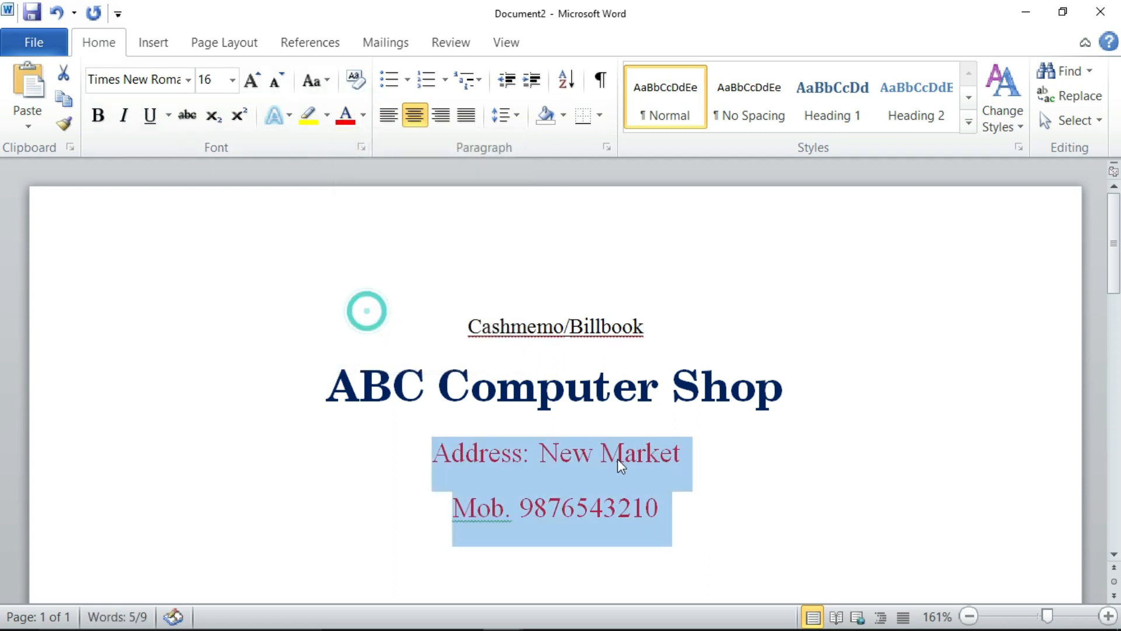
# Set the paragraph spacing after to 0 pt for the address and mobile lines and to 6 pt for the shop name
pyautogui.scroll(-1, 559, 432)
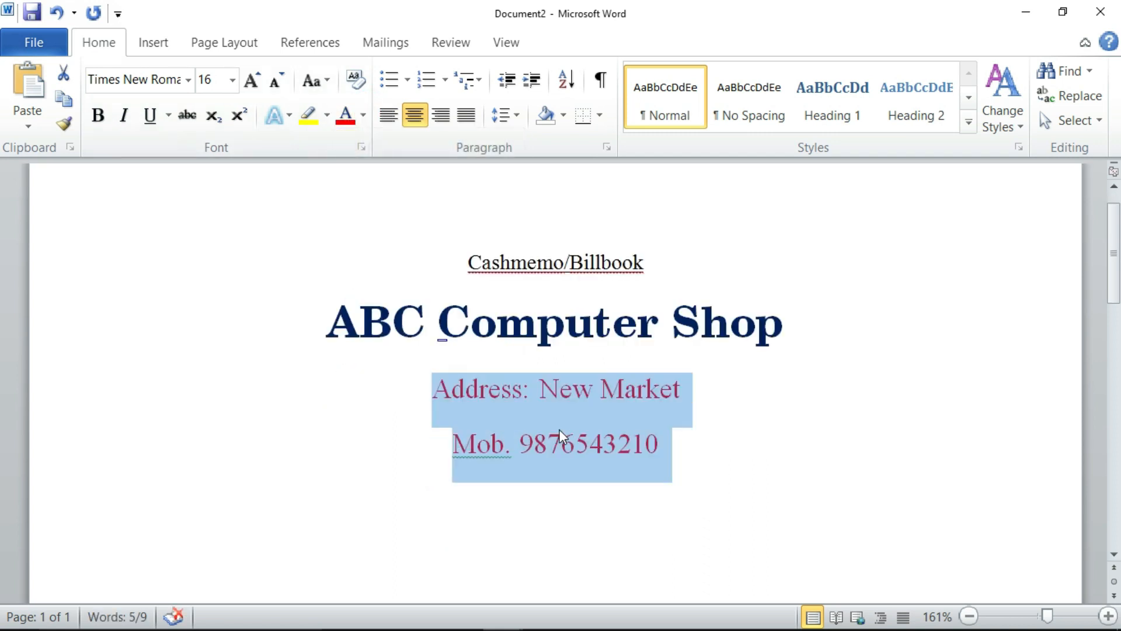
pyautogui.click(557, 349)
pyautogui.moveTo(411, 377); pyautogui.dragTo(718, 440)
pyautogui.click(248, 46)
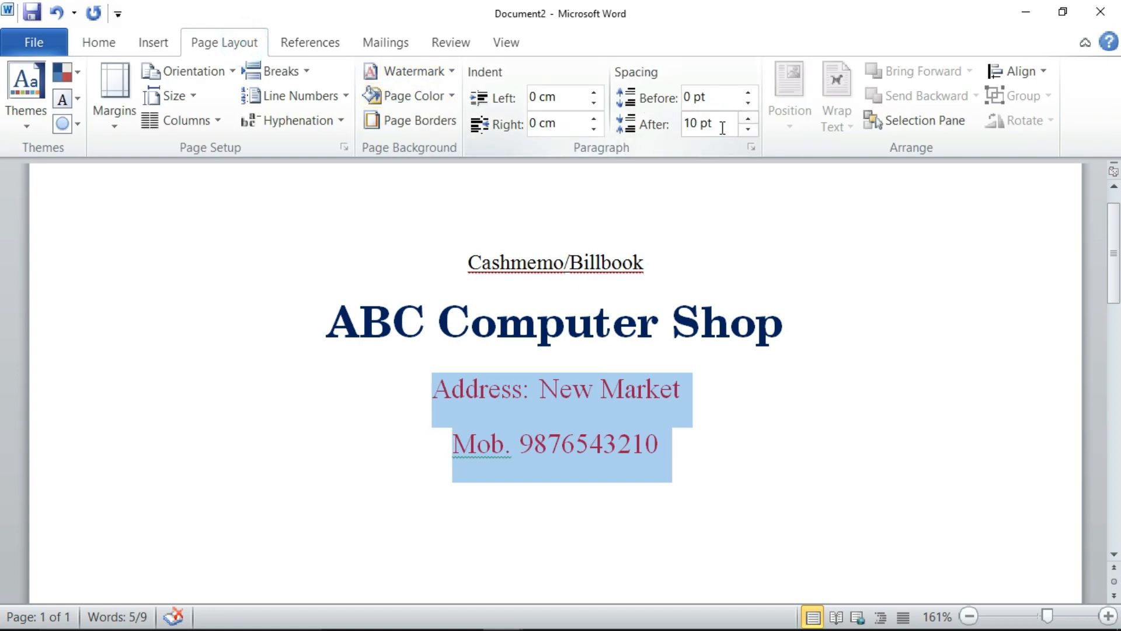
pyautogui.click(748, 130)
pyautogui.click(748, 130)
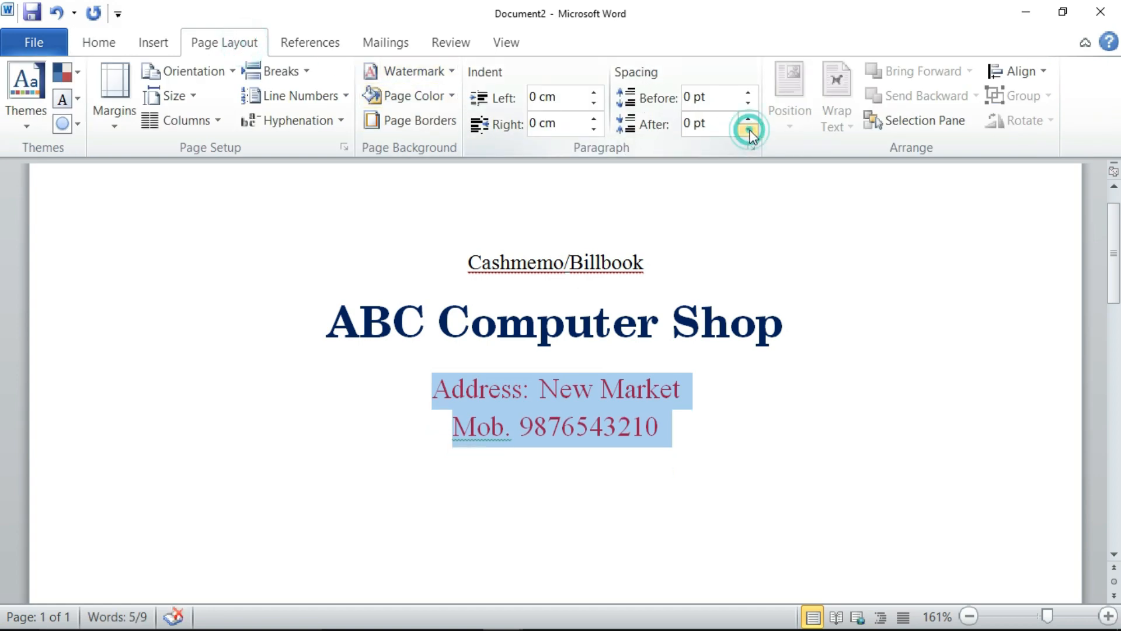
pyautogui.click(558, 327)
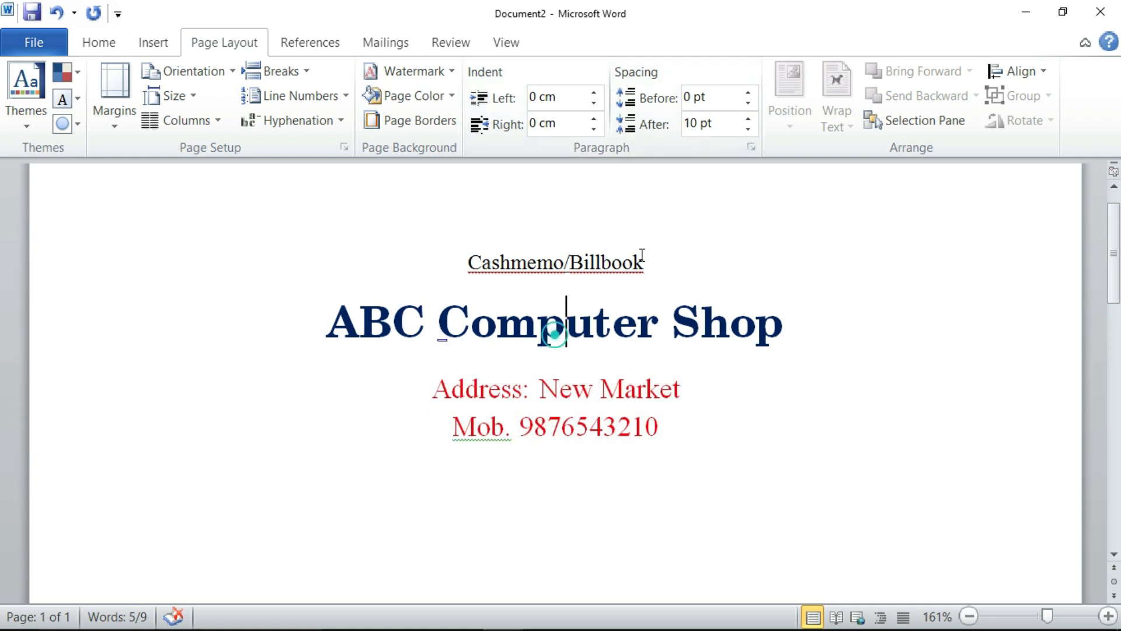
pyautogui.click(748, 129)
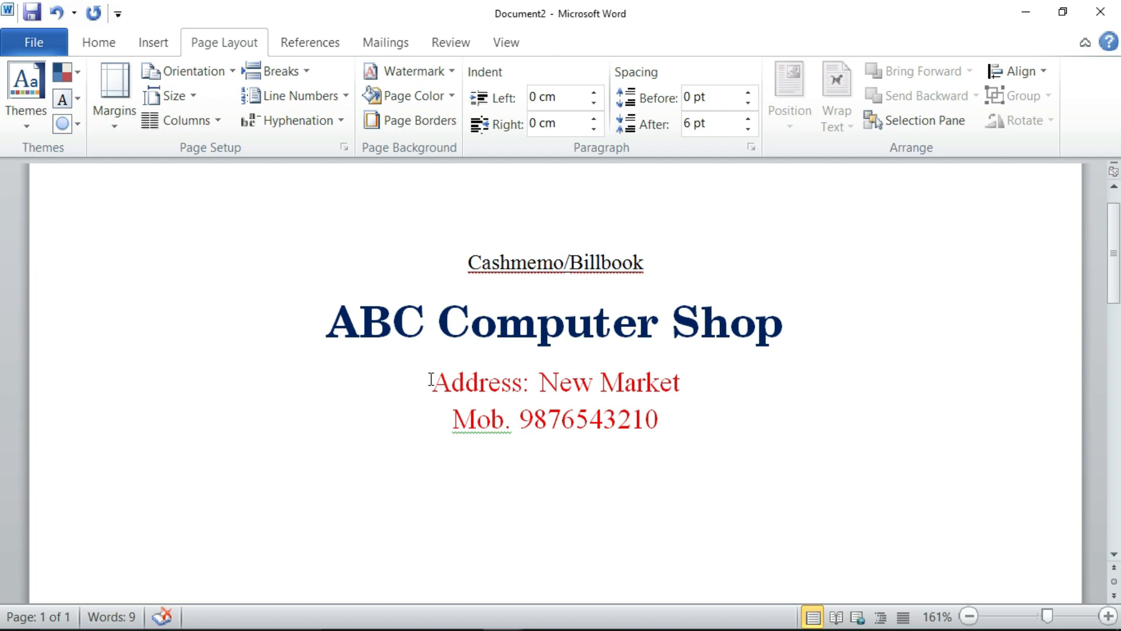
# Increase the font size of the address and mobile lines to 18
pyautogui.moveTo(431, 379); pyautogui.dragTo(656, 419)
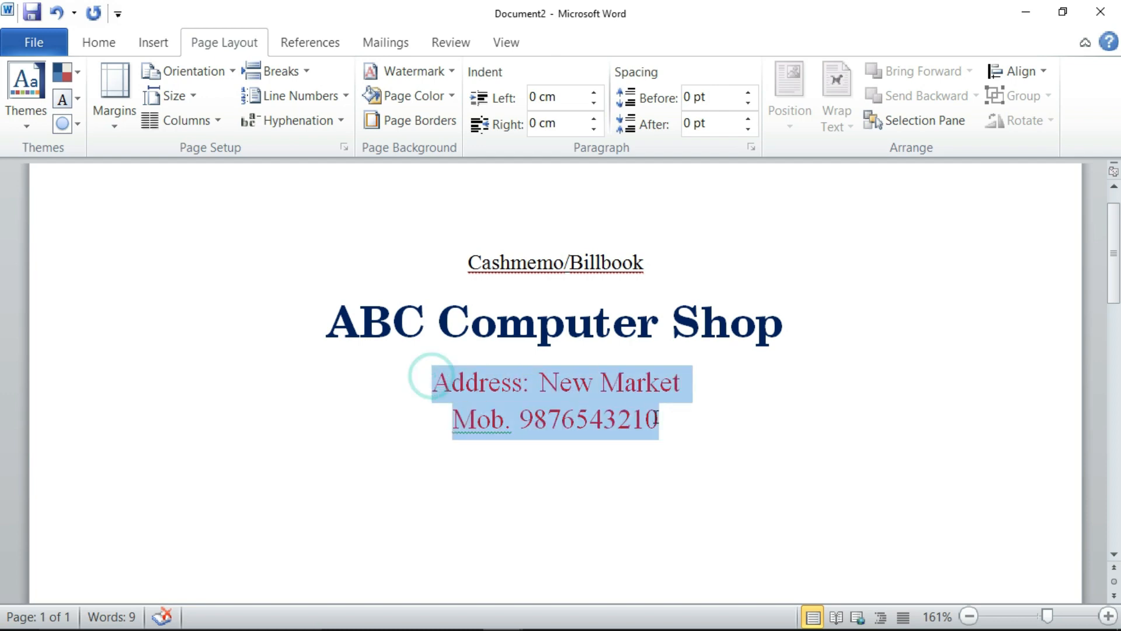
pyautogui.click(97, 43)
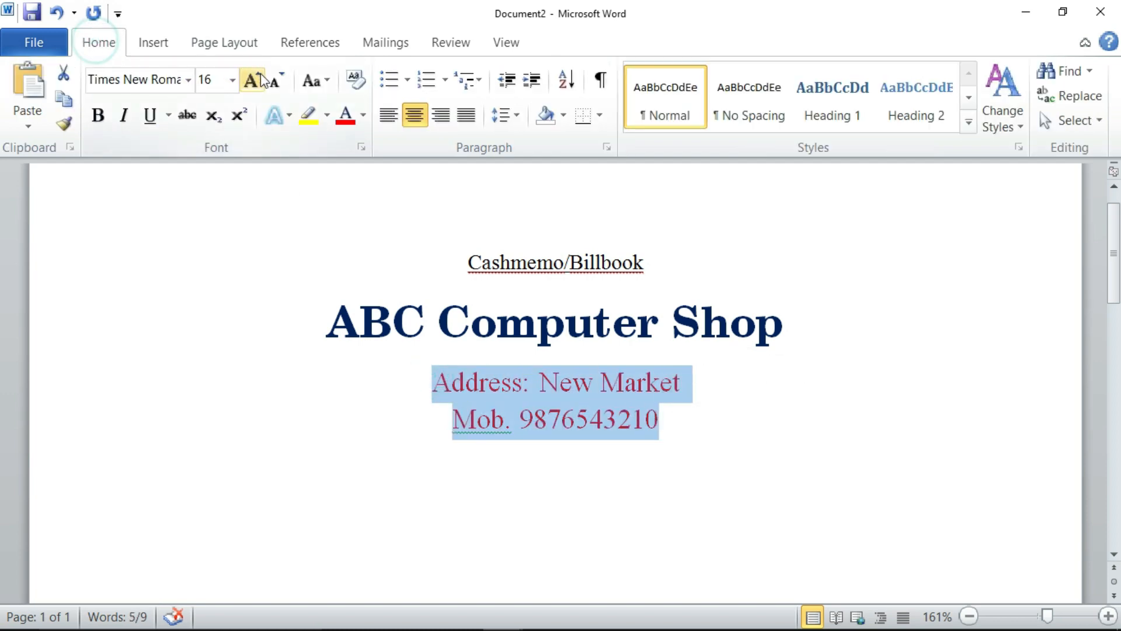
pyautogui.click(252, 79)
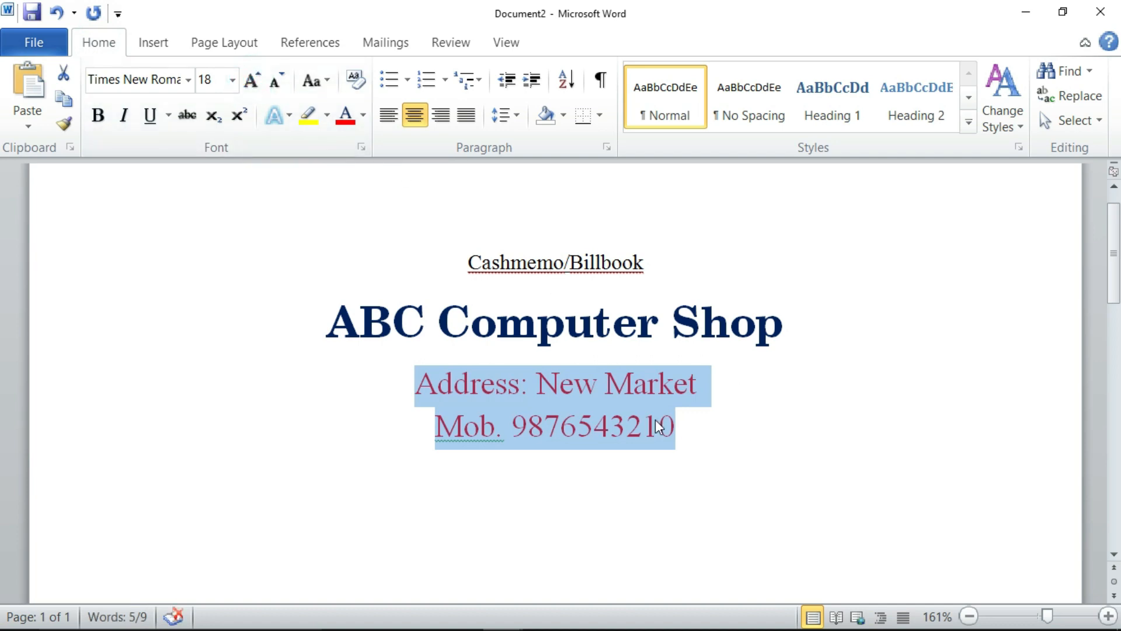
pyautogui.click(700, 421)
# Start a new line under the mobile number, aligned left, with the Automatic font colour and font size 14
pyautogui.scroll(-2, 684, 391)
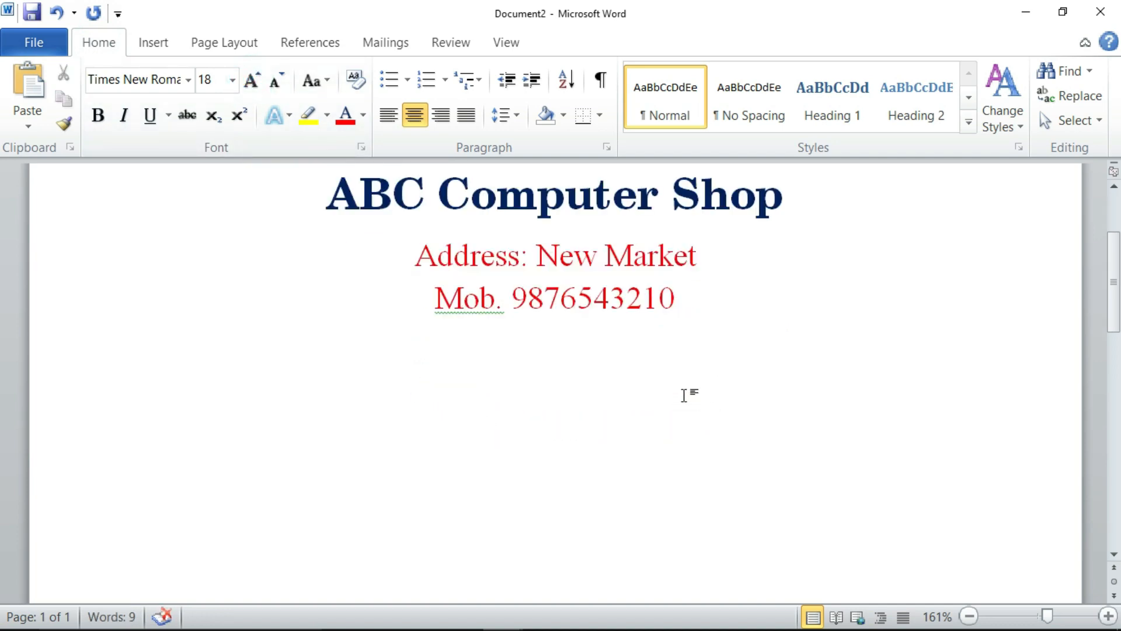
pyautogui.scroll(2, 685, 395)
pyautogui.scroll(-1, 685, 395)
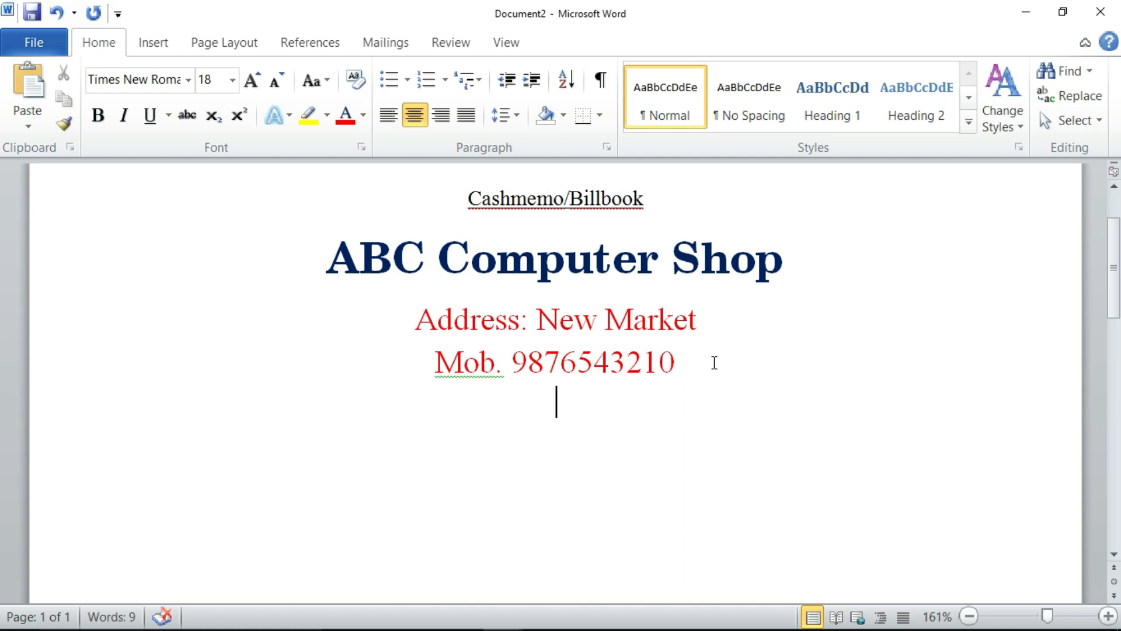
pyautogui.click(397, 119)
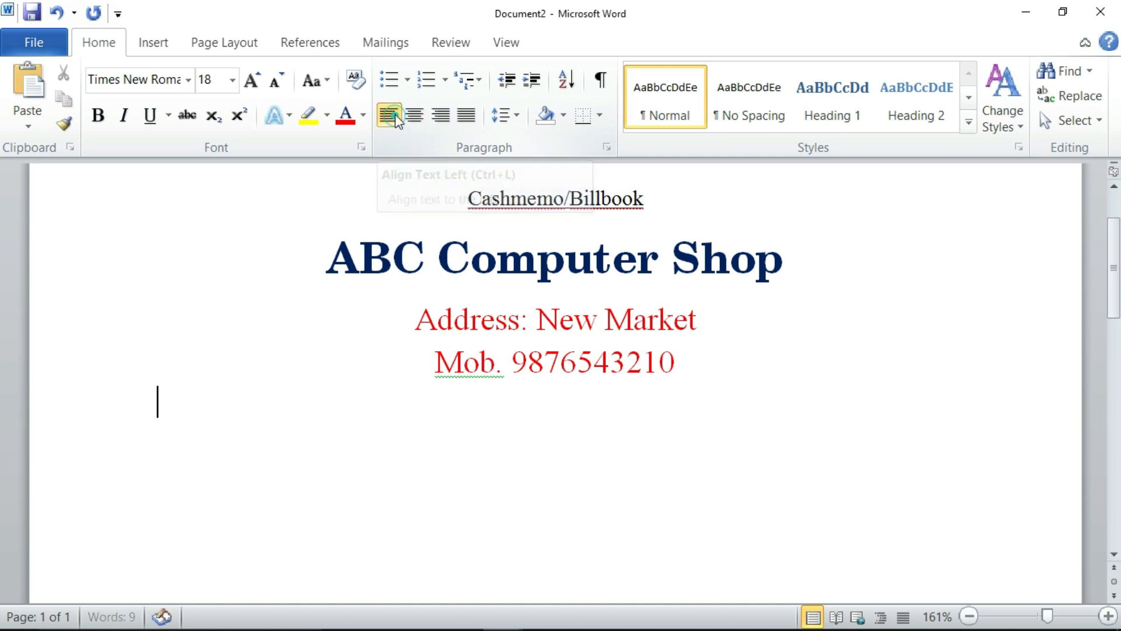
pyautogui.click(364, 114)
pyautogui.click(380, 141)
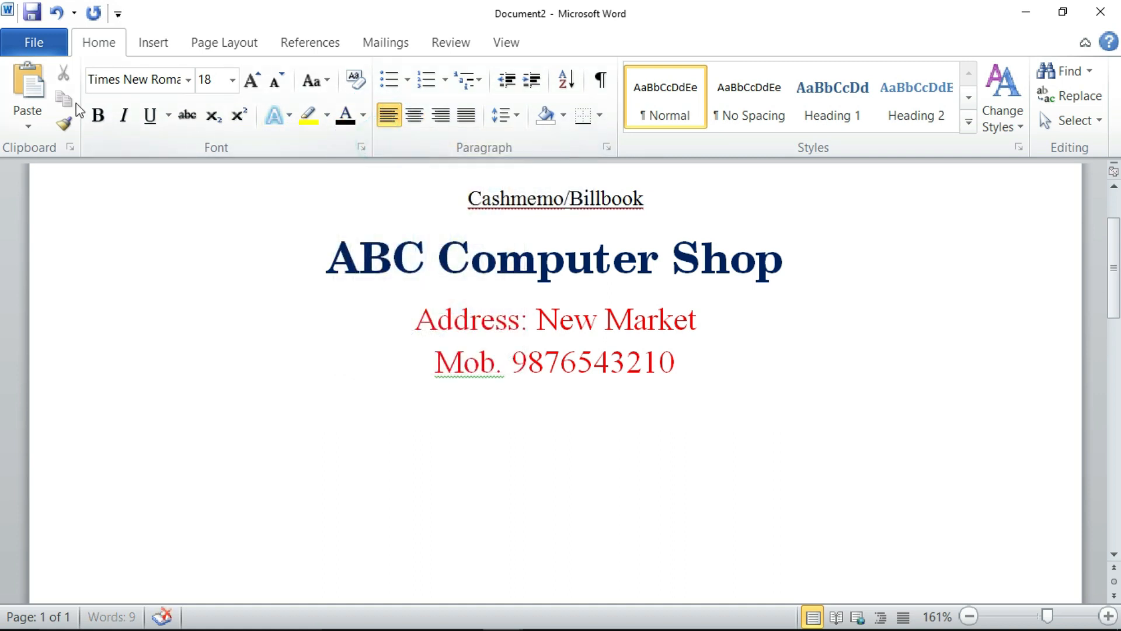
pyautogui.click(232, 82)
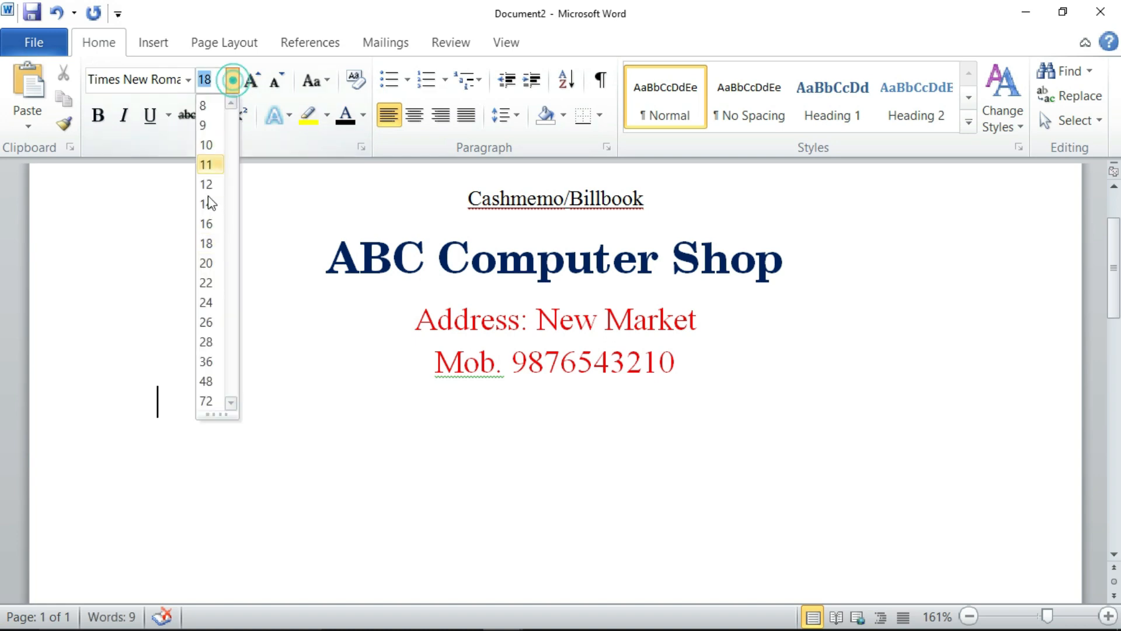
pyautogui.click(208, 202)
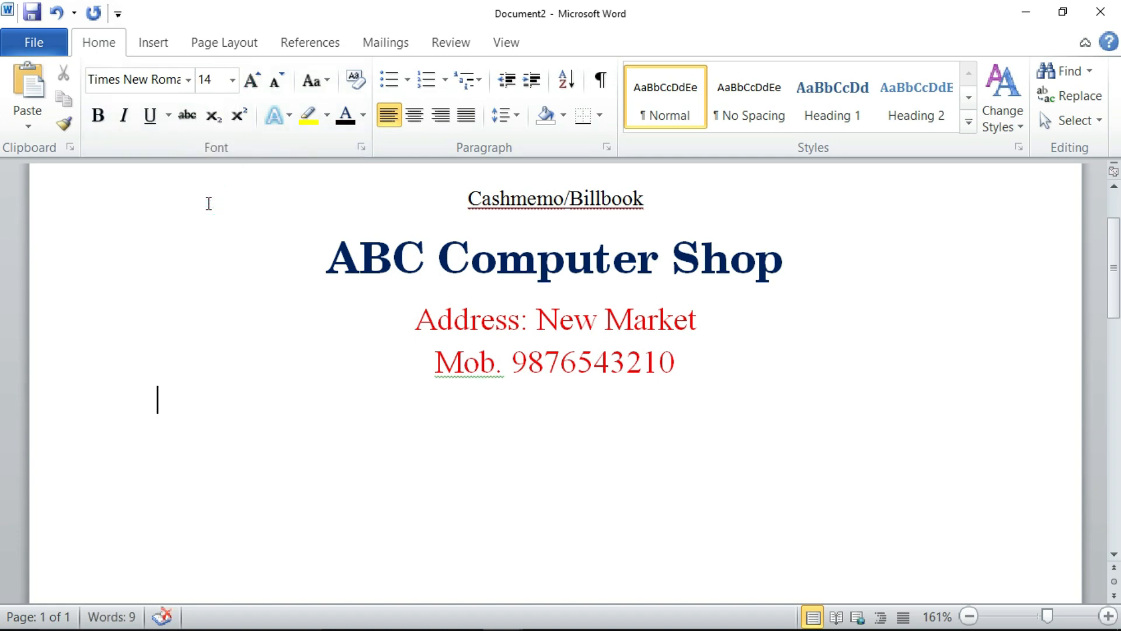
# Enter "Bill No. 00125" on the new line below the mobile number
pyautogui.write('Bill No.')
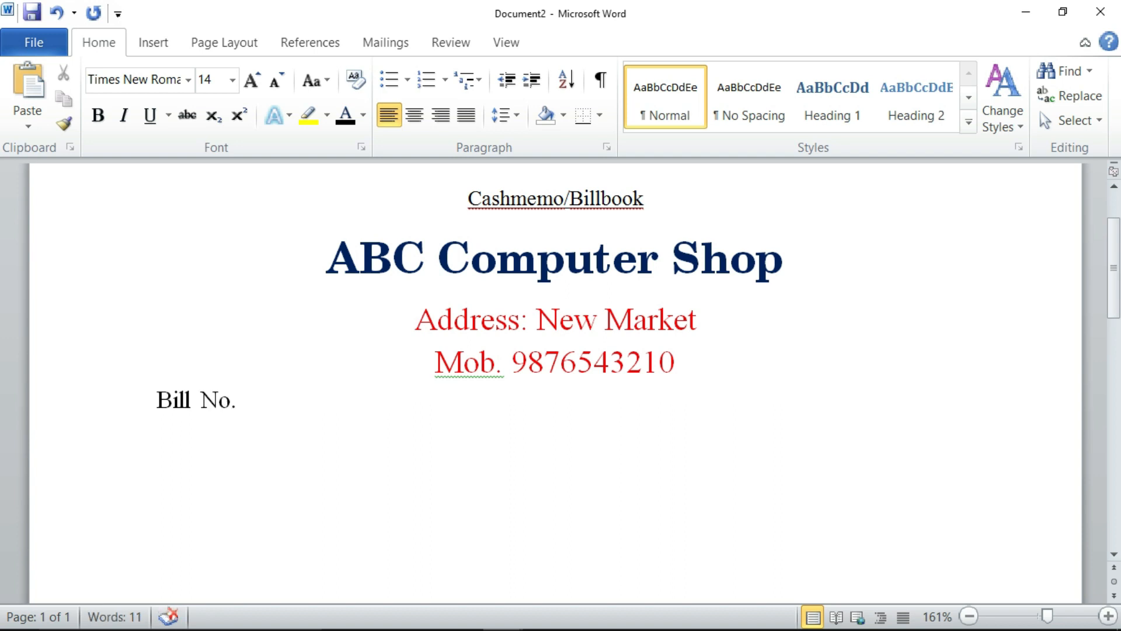
pyautogui.write(' 001')
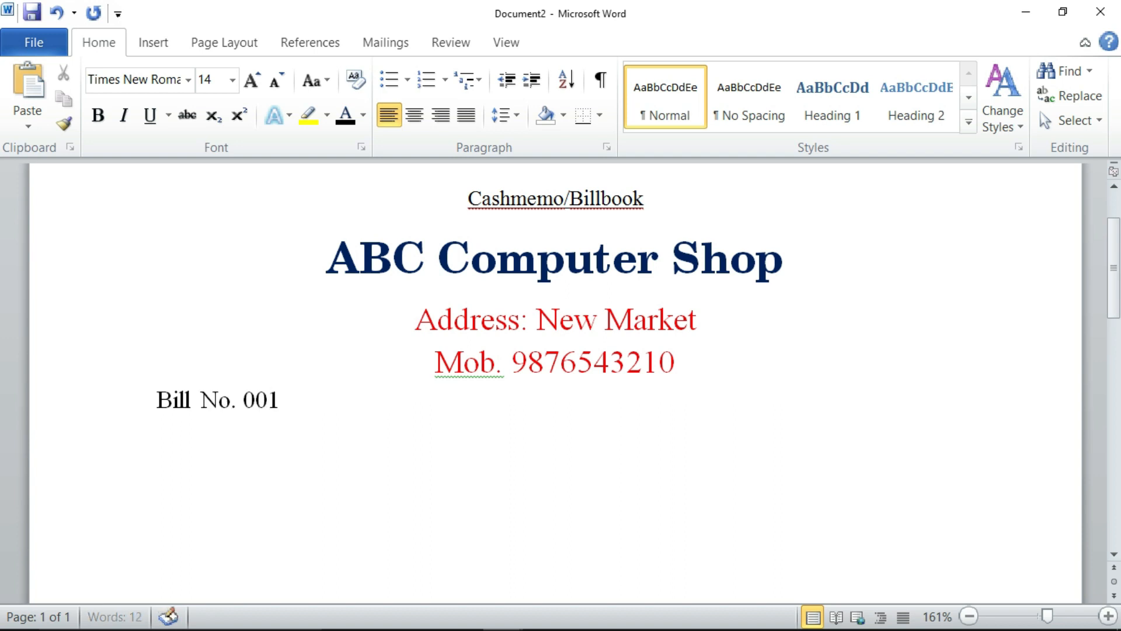
pyautogui.write('25')
# Add "Date : 25-01-2023" on the bill number line, tabbed across towards the right margin
pyautogui.press('Tab')
pyautogui.press('Tab')
pyautogui.press('Tab')
pyautogui.press('Tab')
pyautogui.press('Tab')
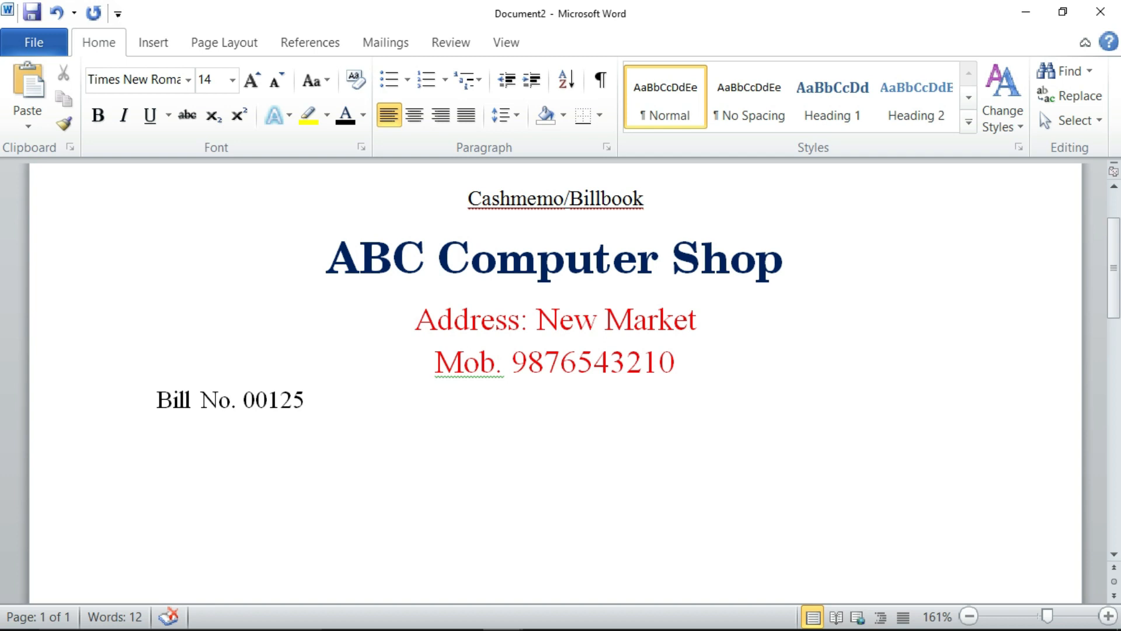
pyautogui.press('Tab')
pyautogui.write('Date')
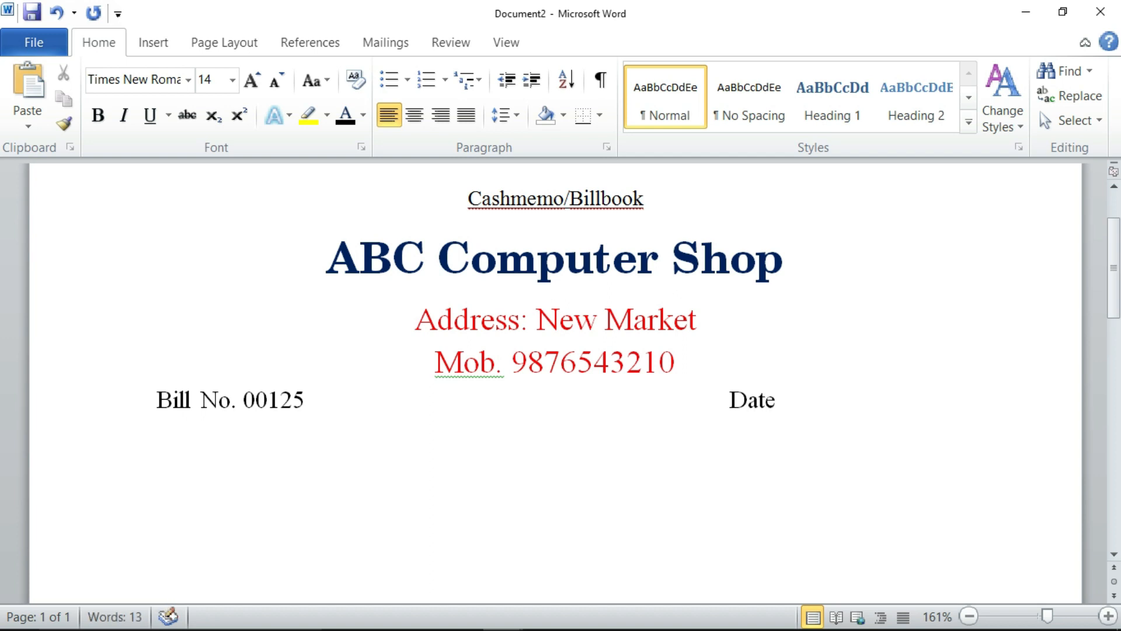
pyautogui.write(' : 25-0')
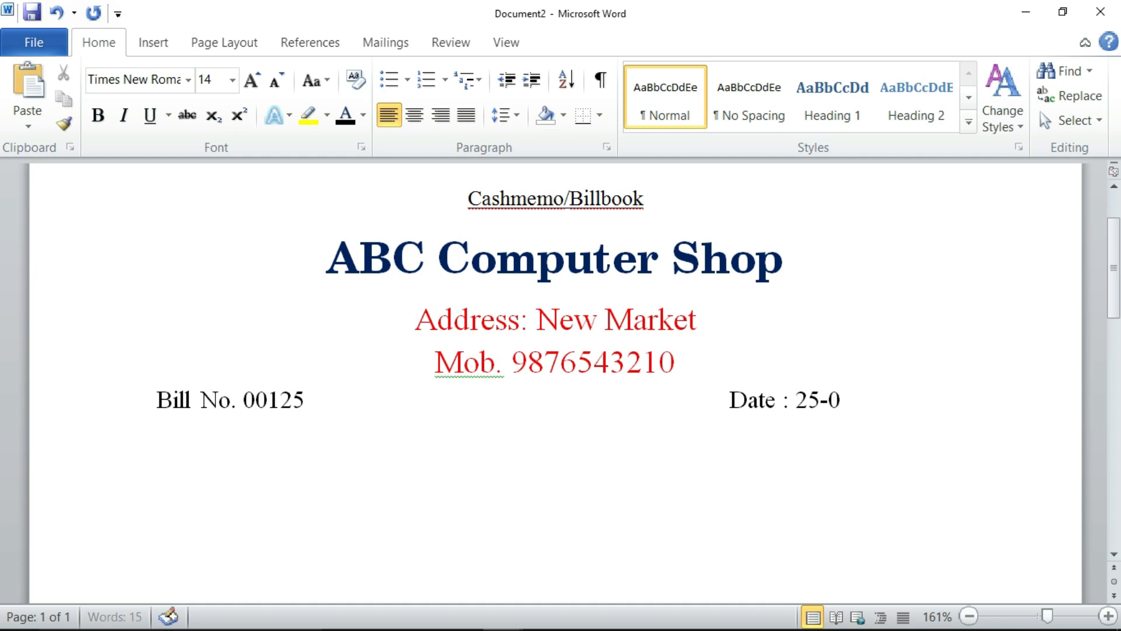
pyautogui.write('1-200')
pyautogui.press('BackSpace')
pyautogui.write('23')
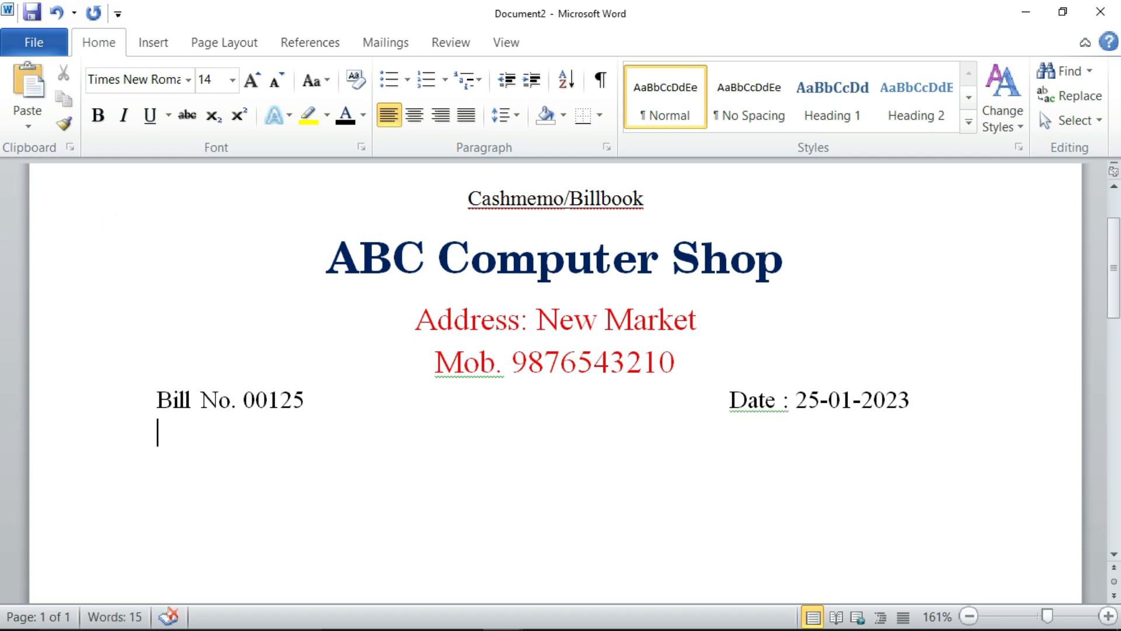
# Add the label "Customer Name :" on the line below, followed by an underscore fill-in line reaching the end of the date above
pyautogui.write('Custer')
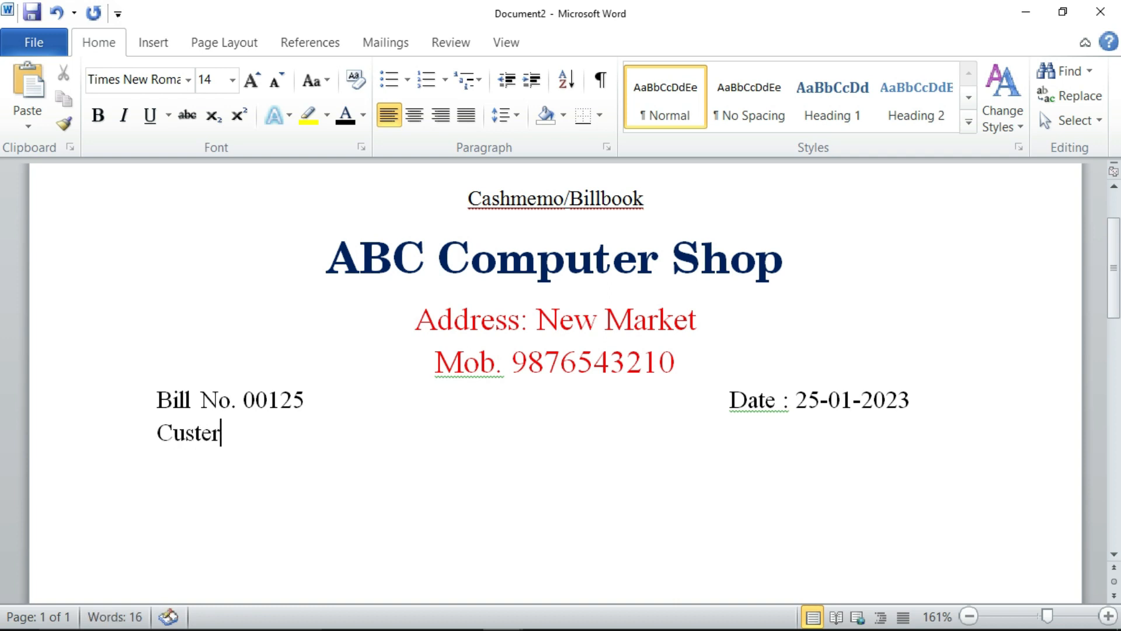
pyautogui.press('BackSpace')
pyautogui.press('BackSpace')
pyautogui.press('BackSpace')
pyautogui.write('tomer Nam')
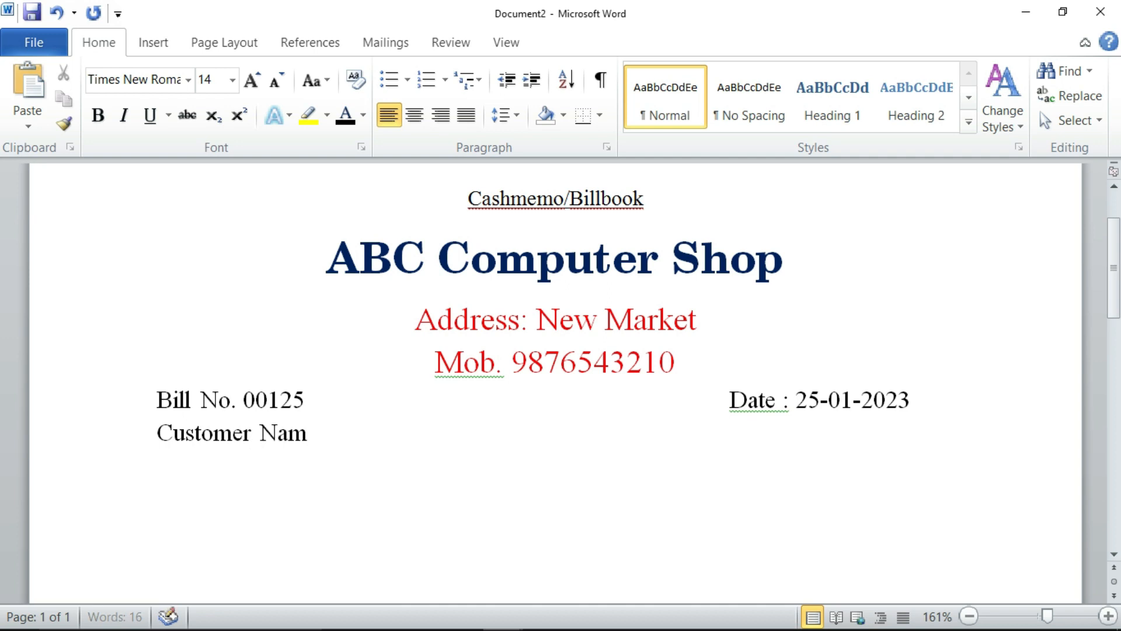
pyautogui.write('e :')
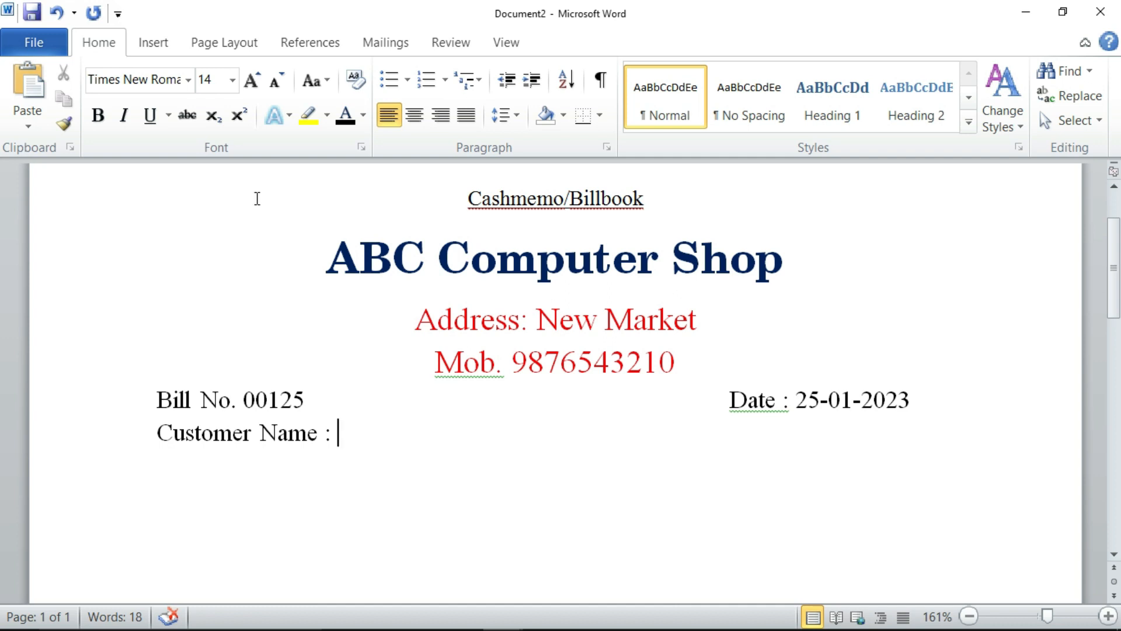
pyautogui.write('_______________________')
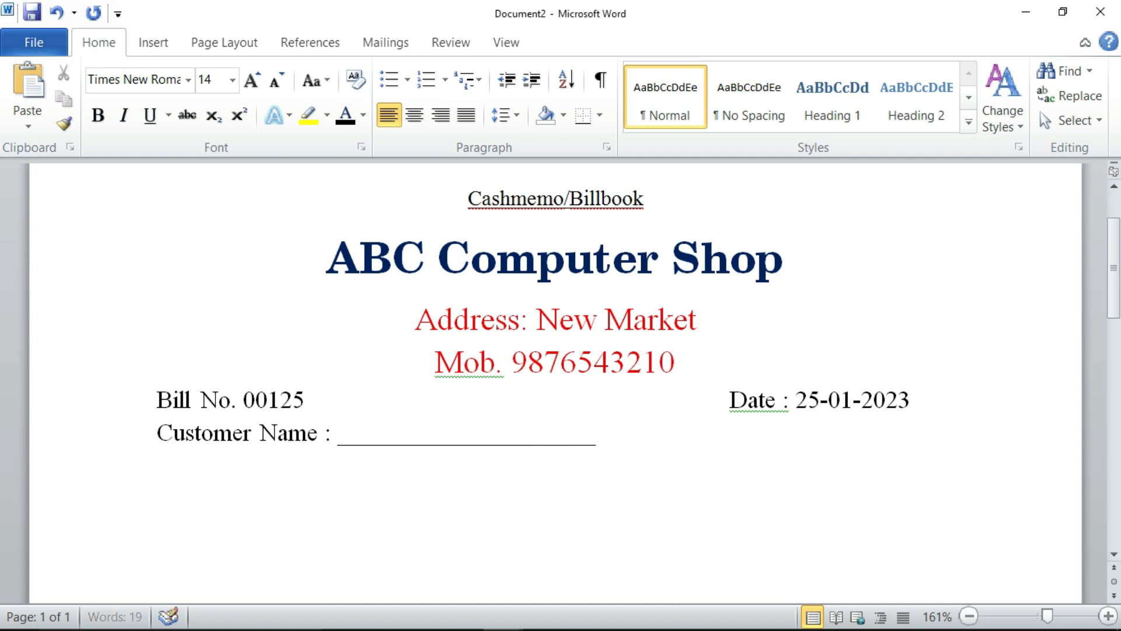
pyautogui.write('_______________________________________________________________________________________')
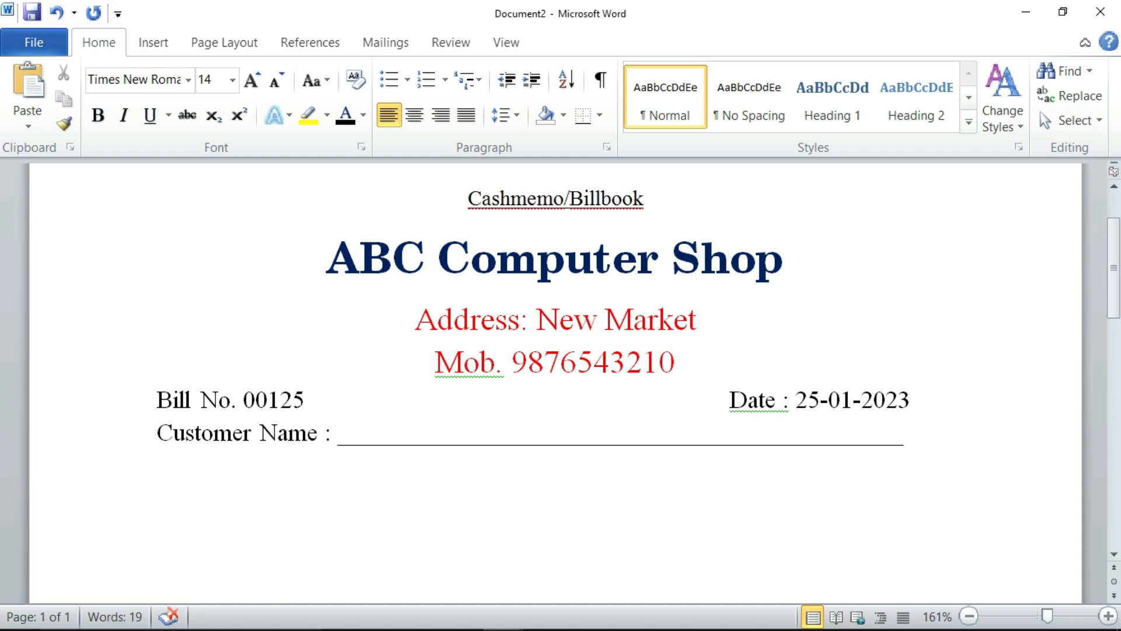
# Add the label "Address :" on a new line below Customer Name, followed by an underscore fill-in line reaching the end of the date
pyautogui.press('Return')
pyautogui.write('Address')
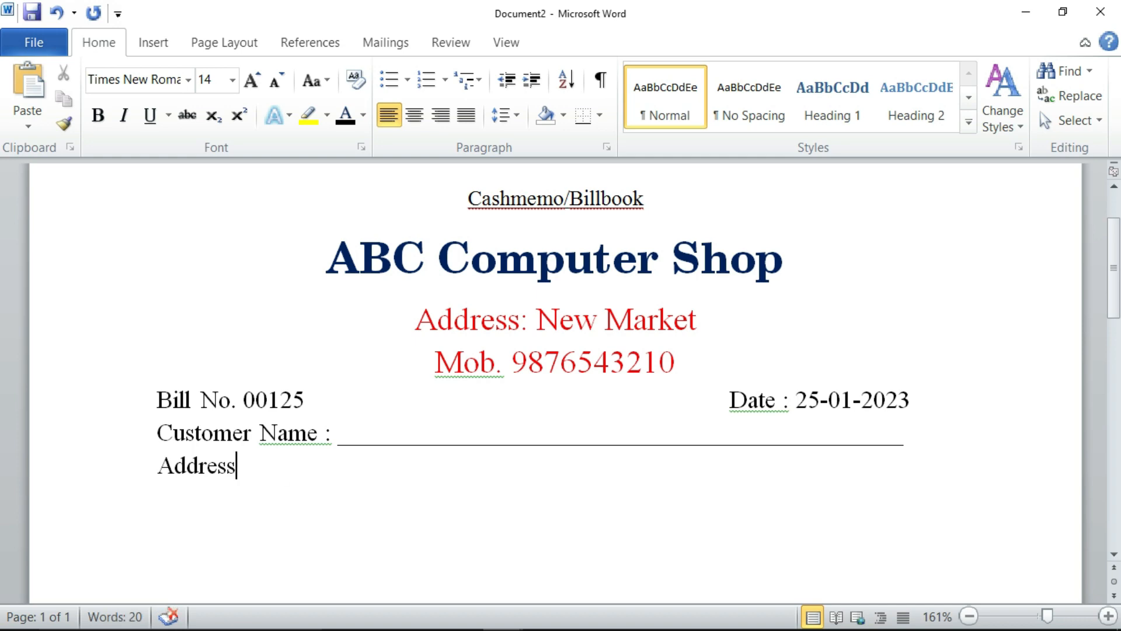
pyautogui.write('        :_________________________________________________')
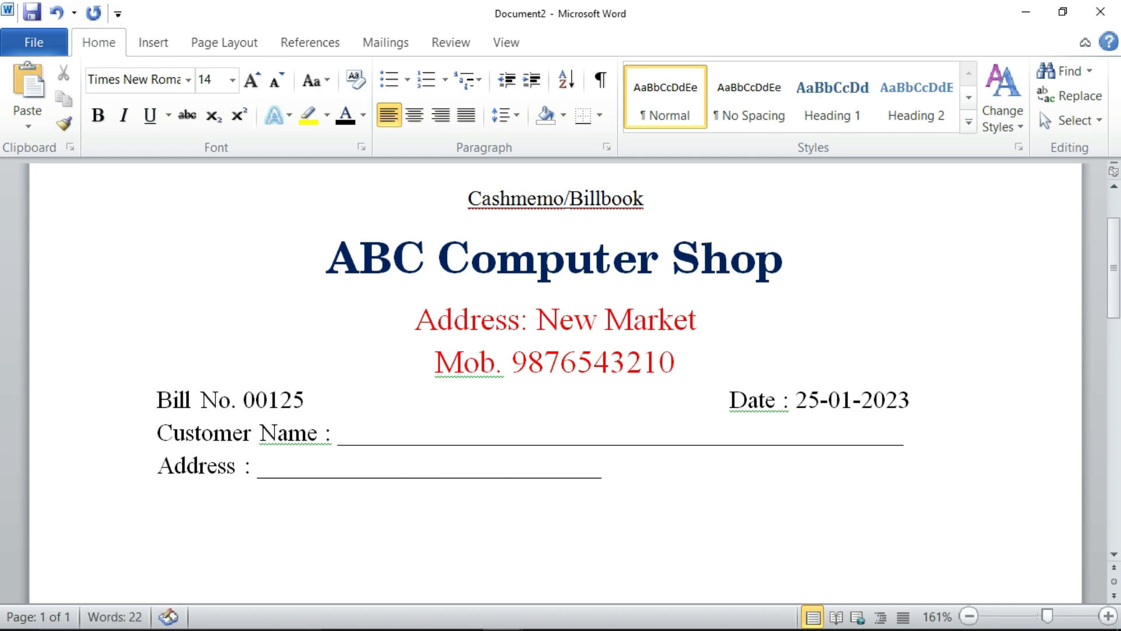
pyautogui.write('______________')
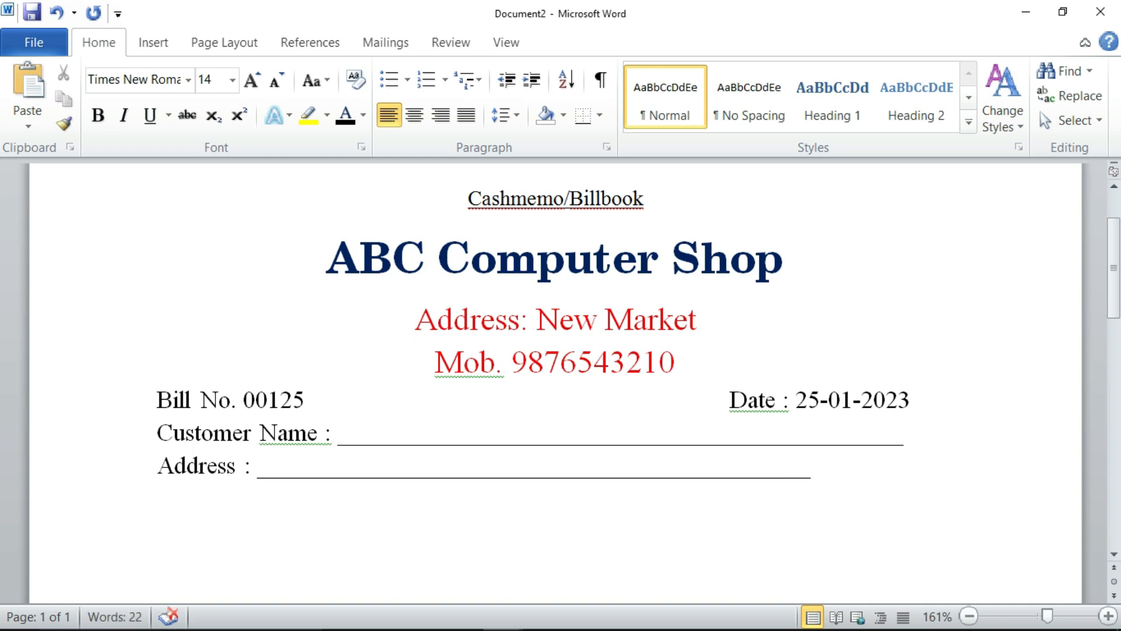
pyautogui.write('_______')
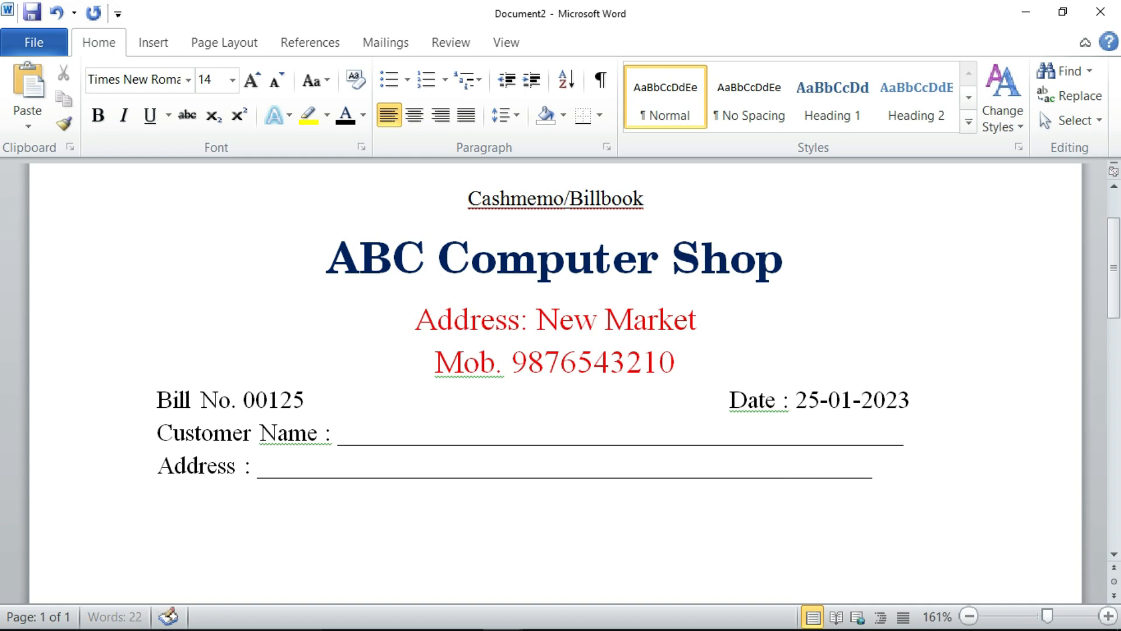
pyautogui.write('____')
# Set the paragraph spacing before the Customer Name line to 12 pt
pyautogui.click(234, 433)
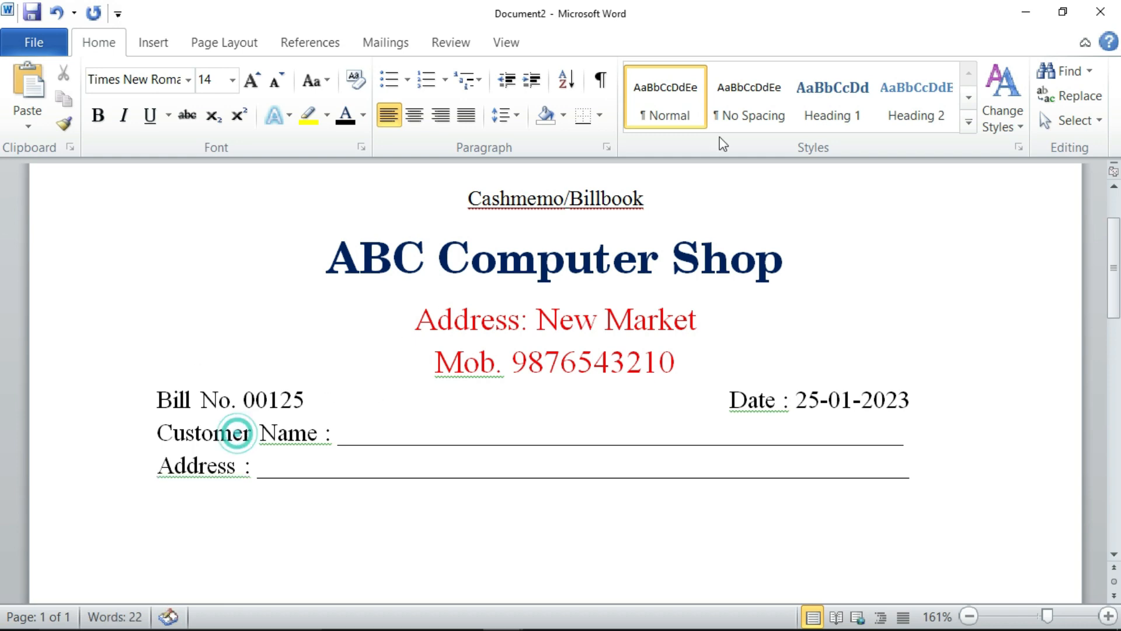
pyautogui.click(247, 45)
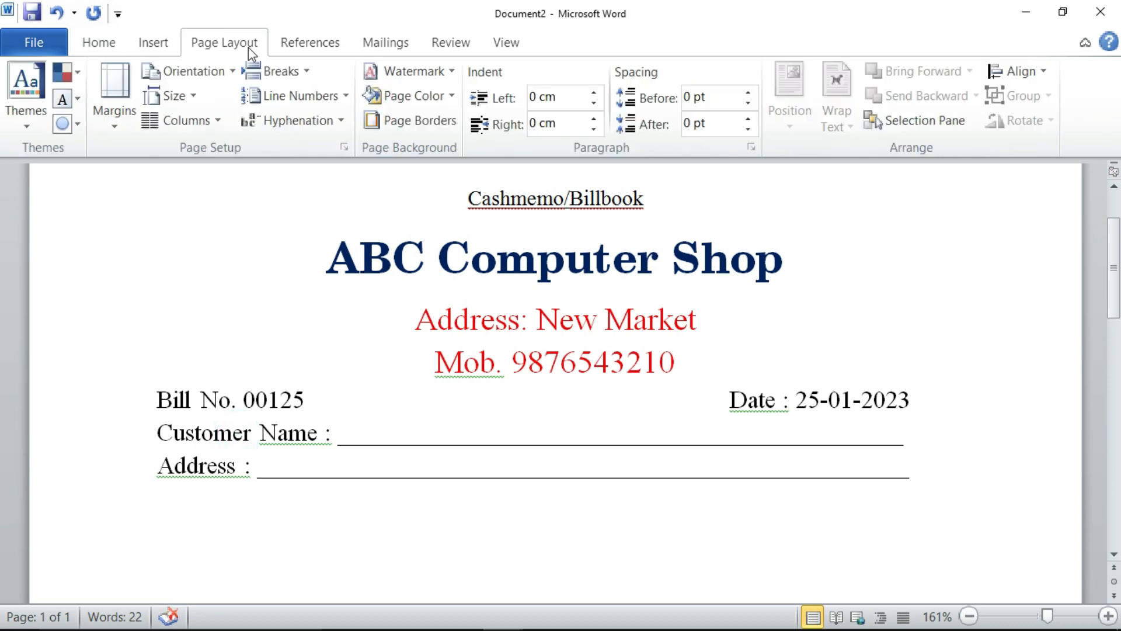
pyautogui.click(749, 91)
pyautogui.click(749, 91)
pyautogui.click(749, 92)
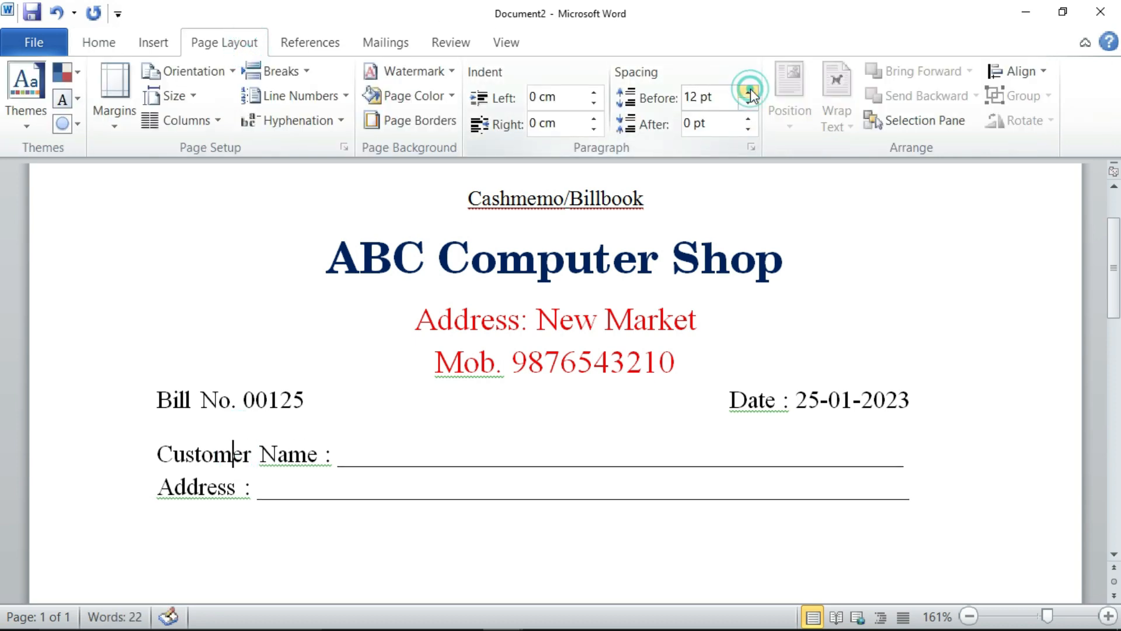
# Set the customer Address line's paragraph spacing to 6 pt before and 0 pt after
pyautogui.click(208, 487)
pyautogui.click(747, 118)
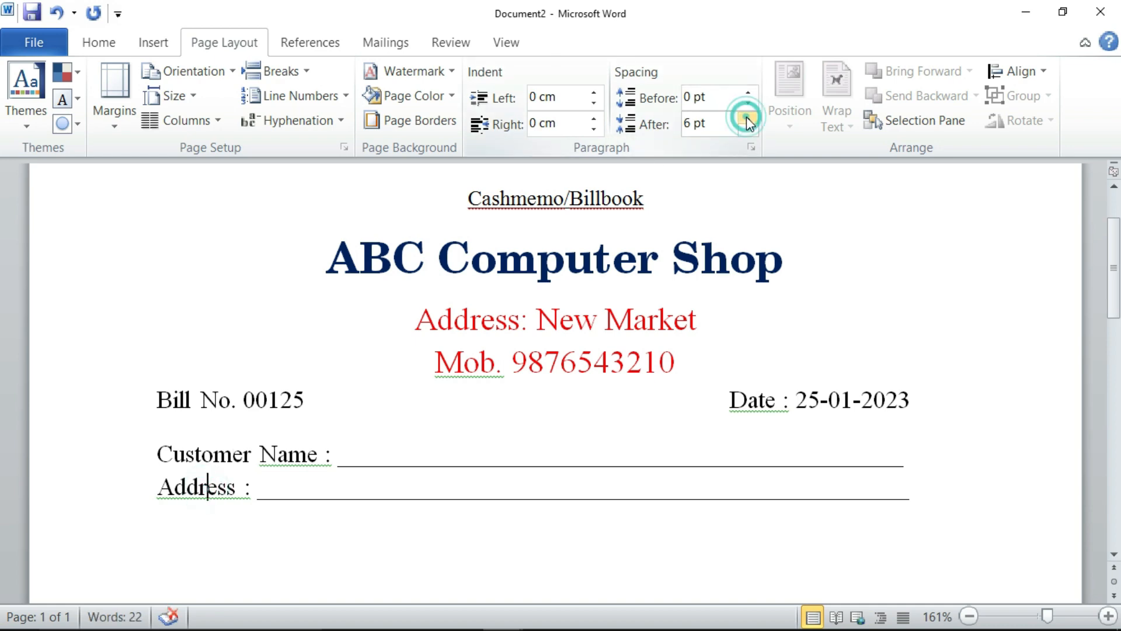
pyautogui.click(747, 119)
pyautogui.click(748, 119)
pyautogui.click(748, 92)
pyautogui.click(747, 91)
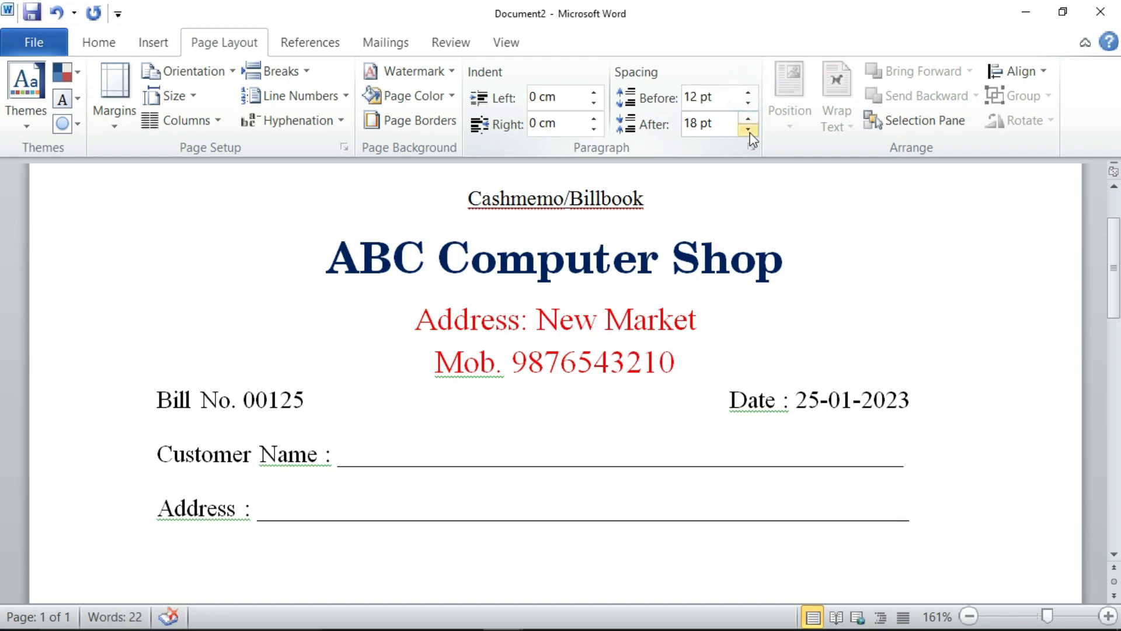
pyautogui.click(748, 129)
pyautogui.click(748, 129)
pyautogui.click(748, 129)
pyautogui.scroll(-1, 222, 503)
pyautogui.scroll(-1, 221, 503)
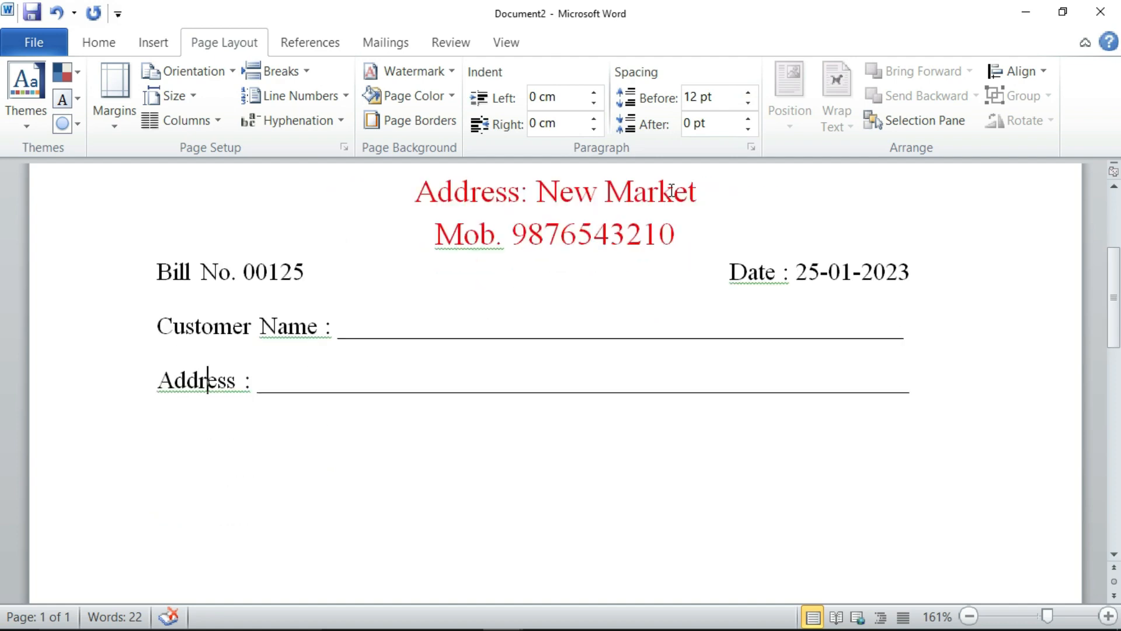
pyautogui.click(748, 91)
pyautogui.click(748, 103)
pyautogui.click(748, 103)
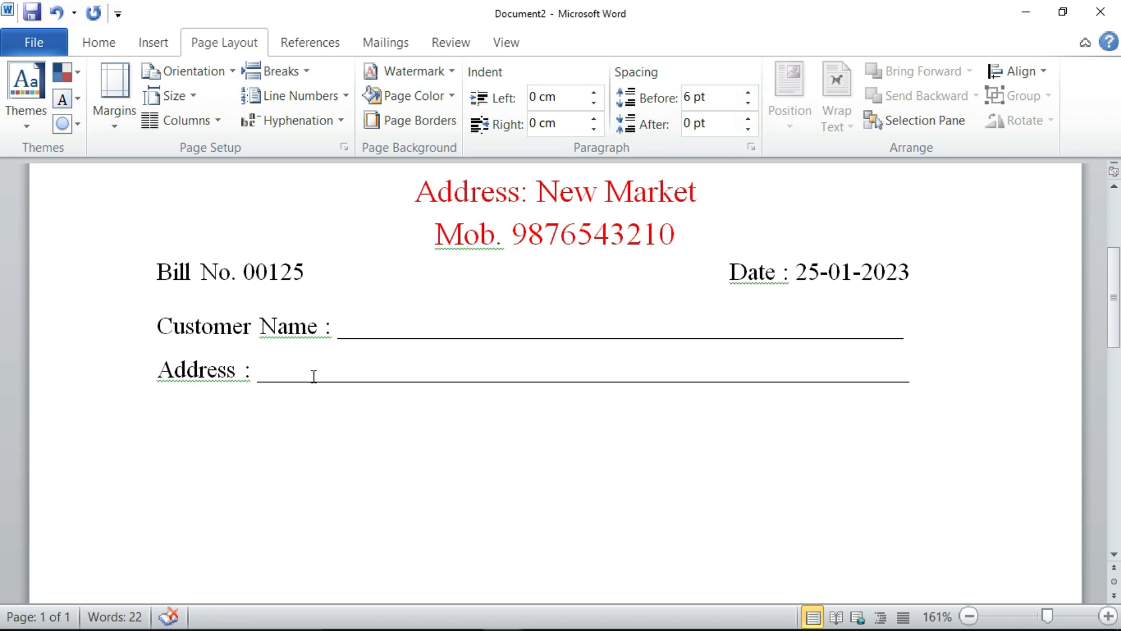
pyautogui.scroll(3, 242, 352)
pyautogui.scroll(-2, 243, 351)
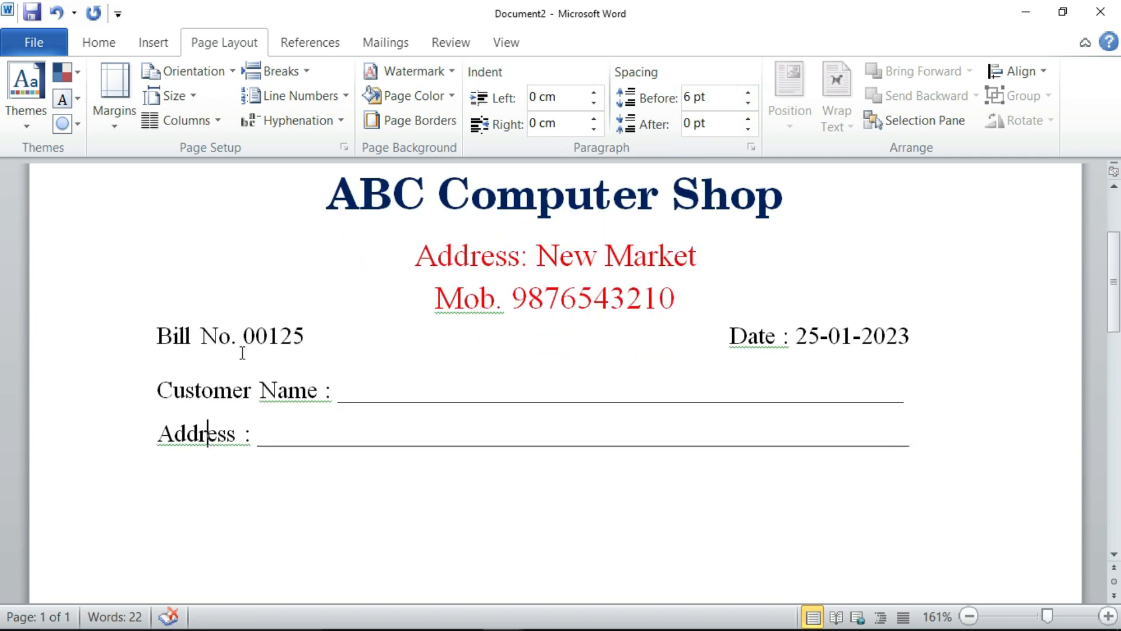
# Insert a table with five columns and three rows on a new line below the customer Address line
pyautogui.click(930, 449)
pyautogui.press('Return')
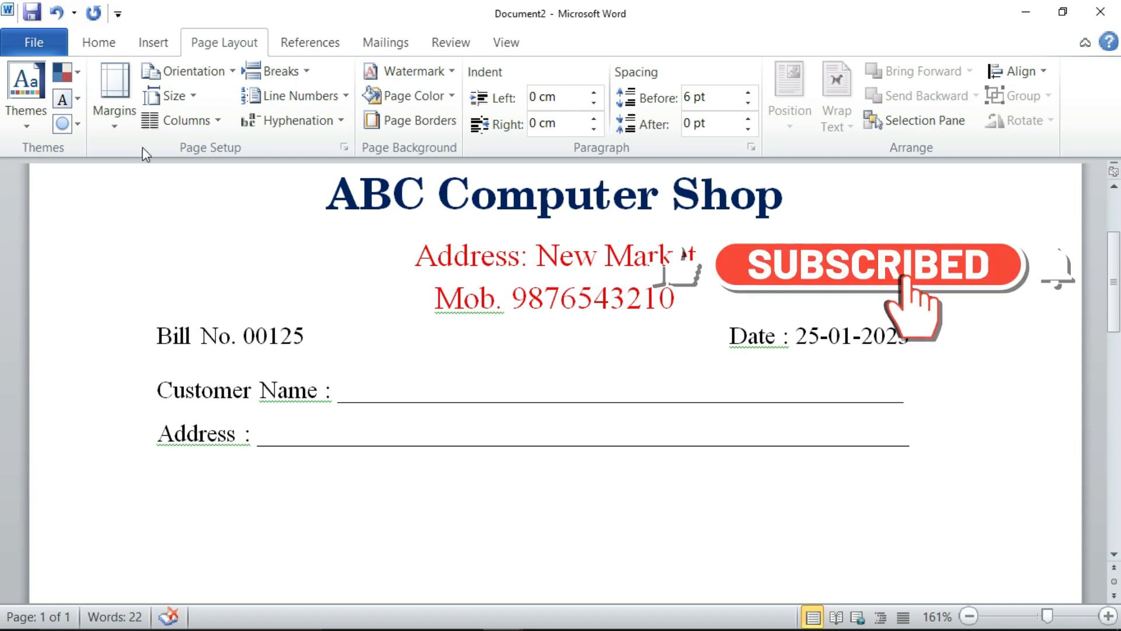
pyautogui.click(150, 47)
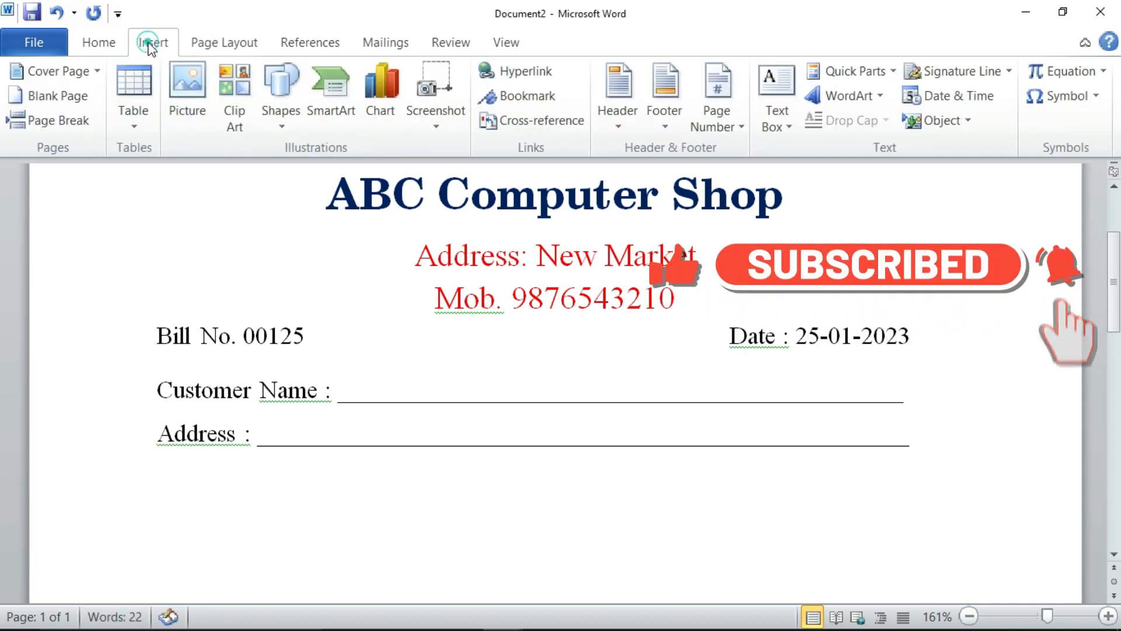
pyautogui.click(130, 127)
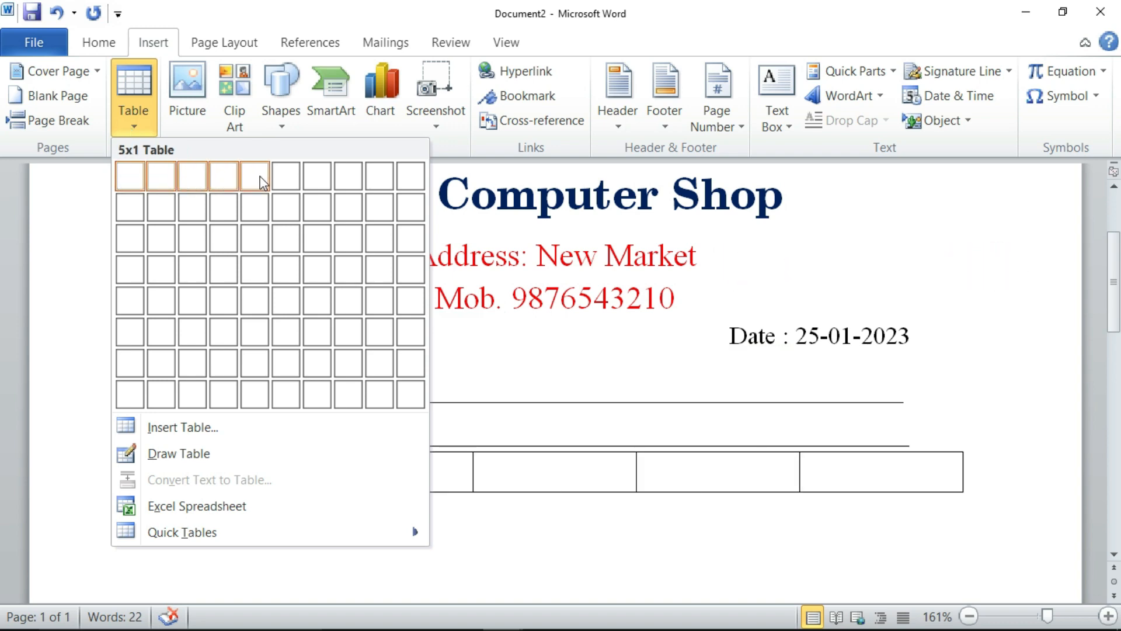
pyautogui.click(255, 239)
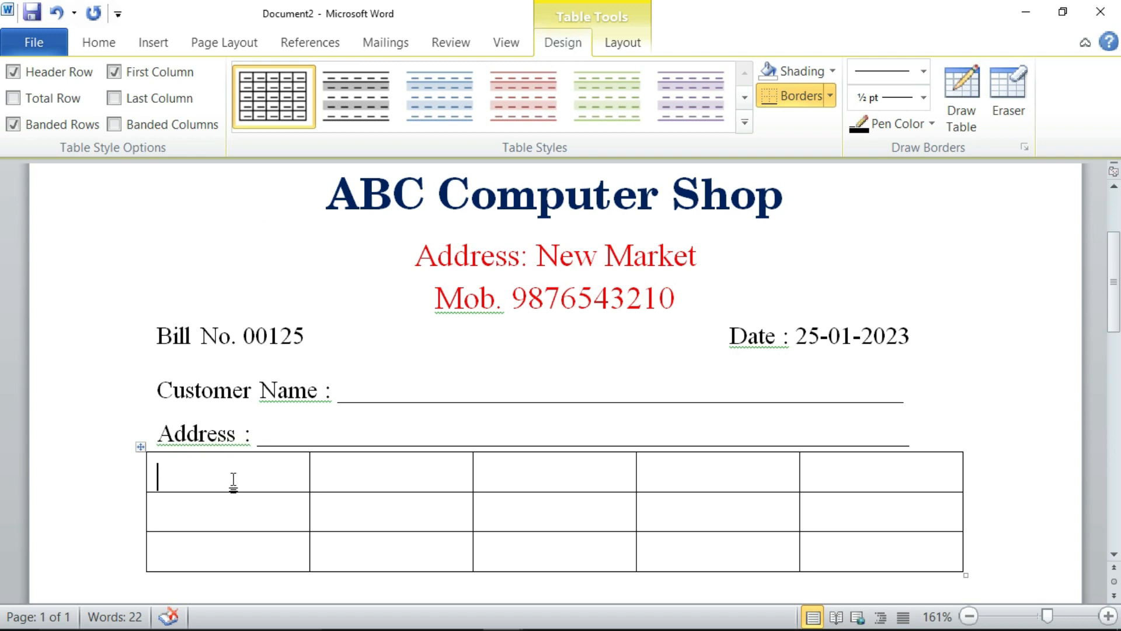
# Fill the table's header row with "Sr.", "Product Name", "Quantity", "Price" and "Total"
pyautogui.write('Sr.')
pyautogui.press('Tab')
pyautogui.write('P')
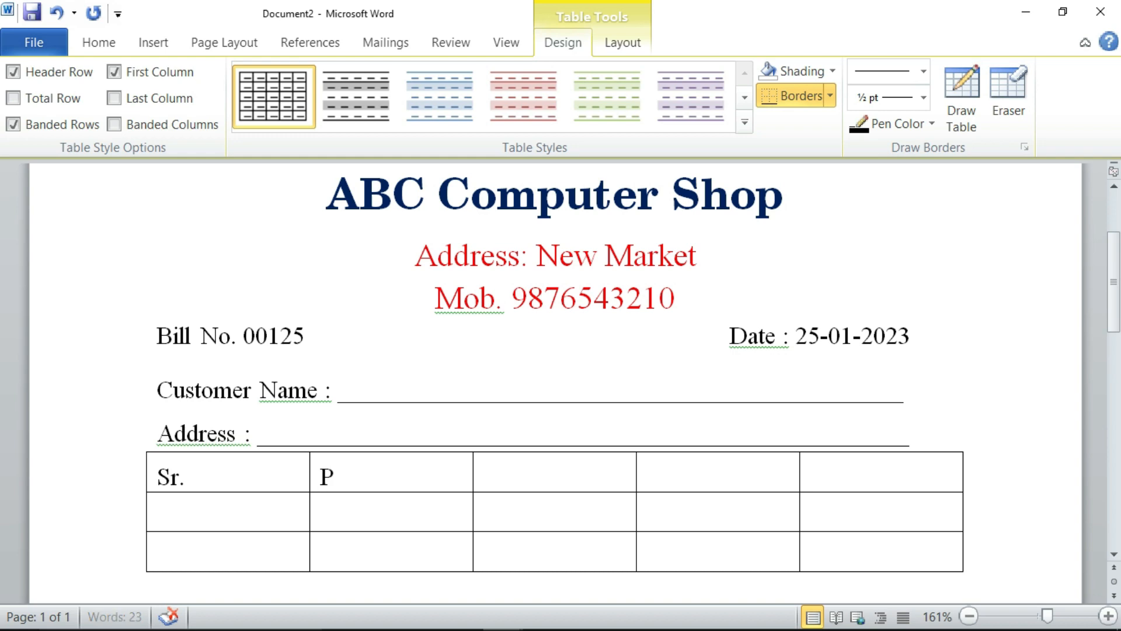
pyautogui.write('roduct Name')
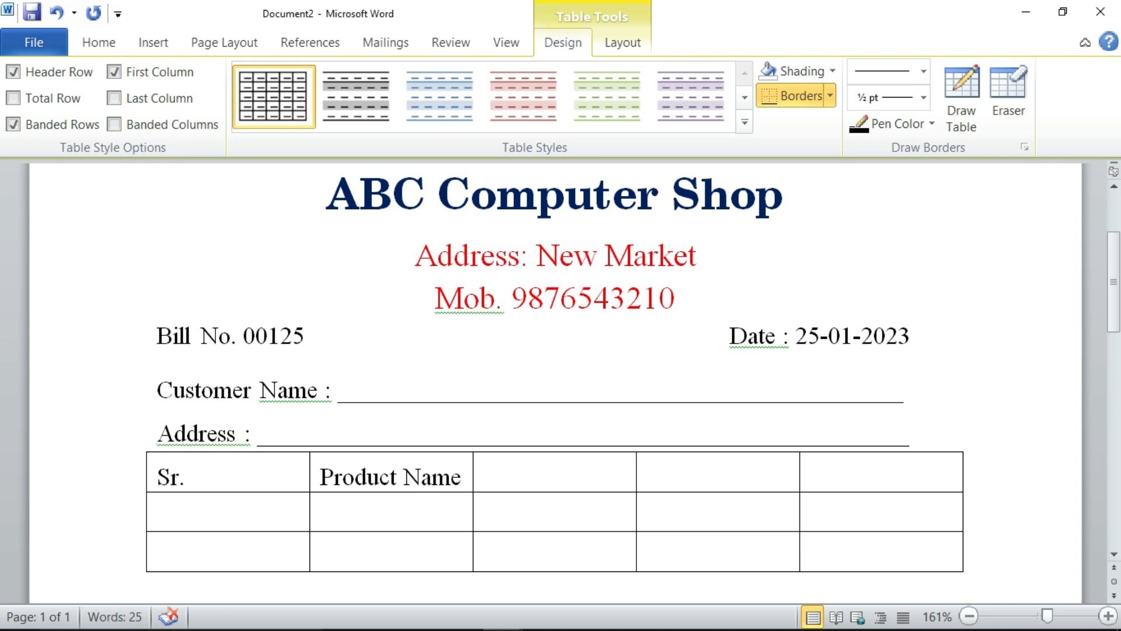
pyautogui.press('Tab')
pyautogui.write('Quantity')
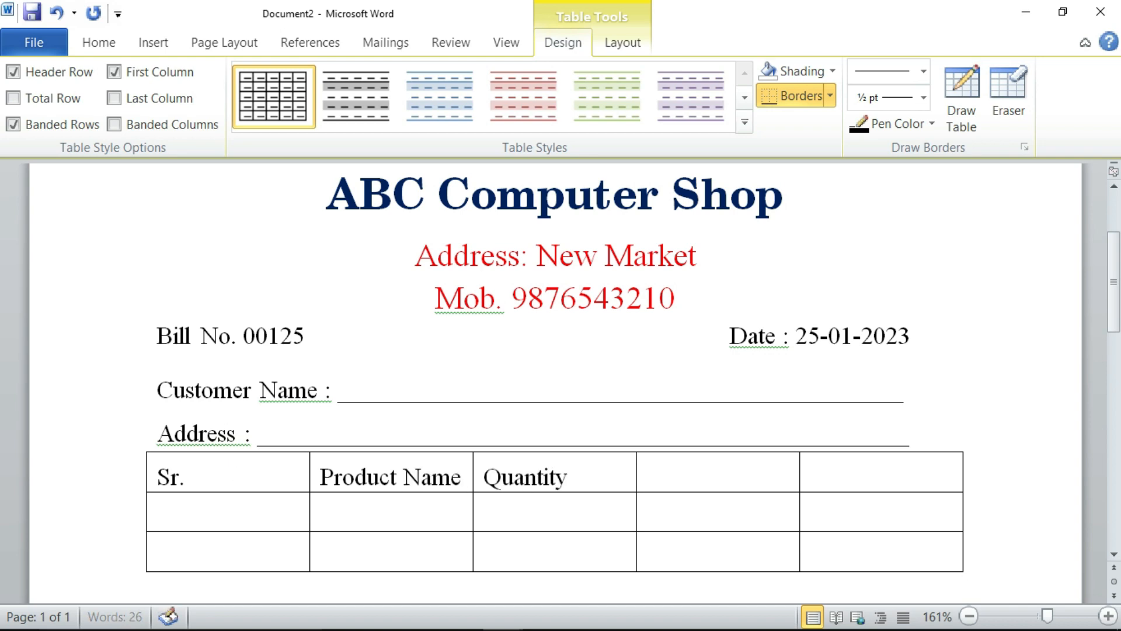
pyautogui.press('Tab')
pyautogui.write('Price')
pyautogui.press('Tab')
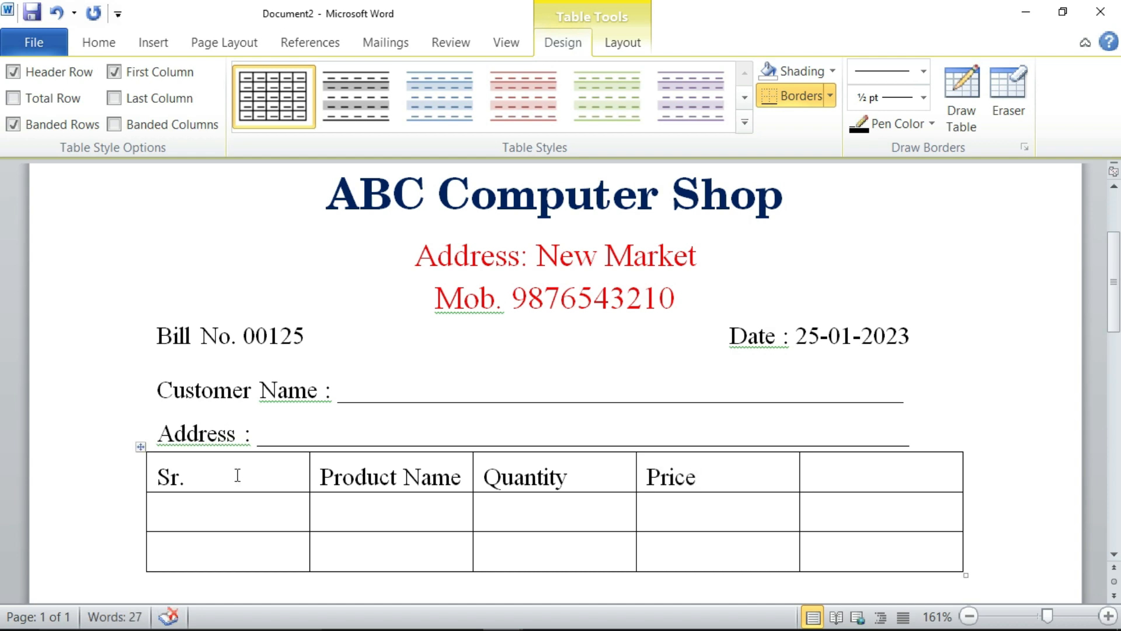
pyautogui.write('t')
pyautogui.press('BackSpace')
pyautogui.write('Total')
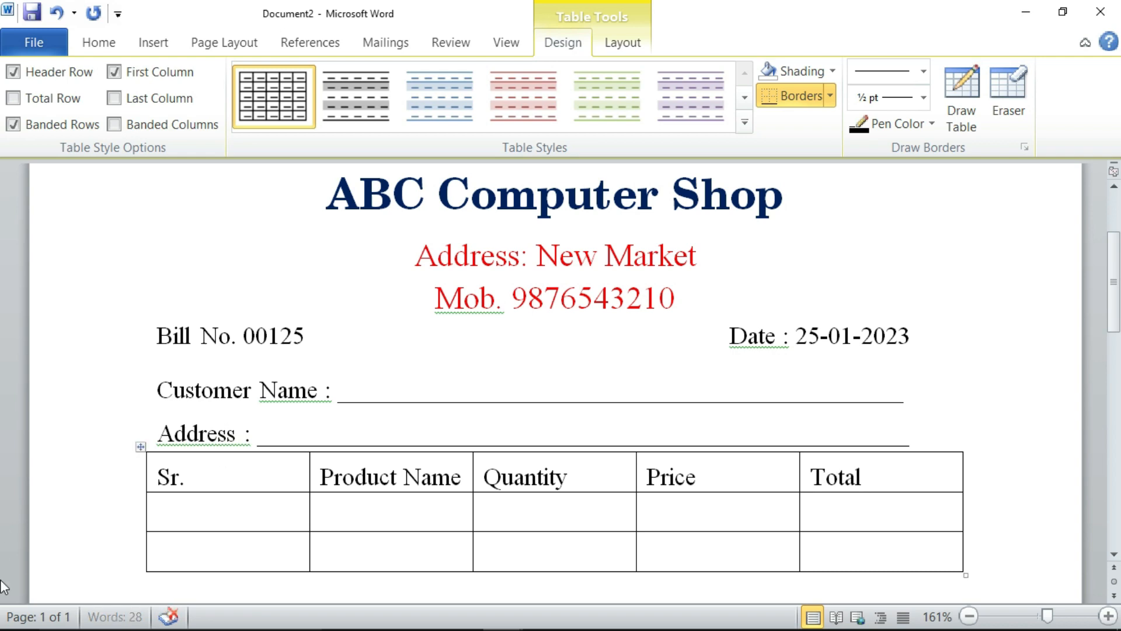
# Increase the table header row's font size to 16 and centre its text
pyautogui.moveTo(161, 477); pyautogui.dragTo(853, 474)
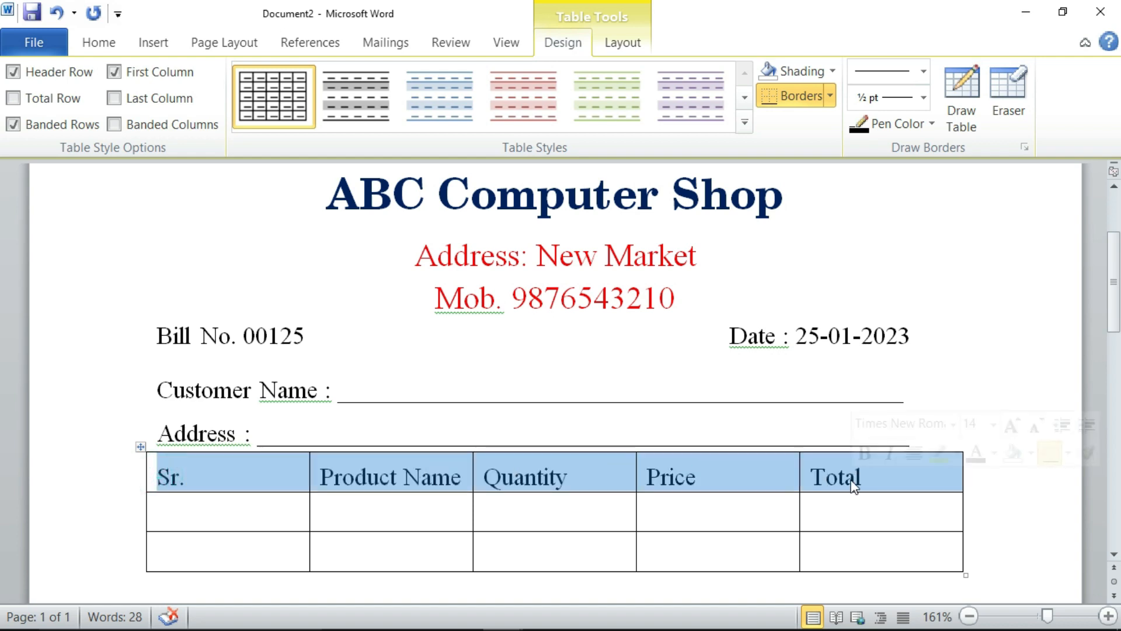
pyautogui.click(93, 41)
pyautogui.click(250, 82)
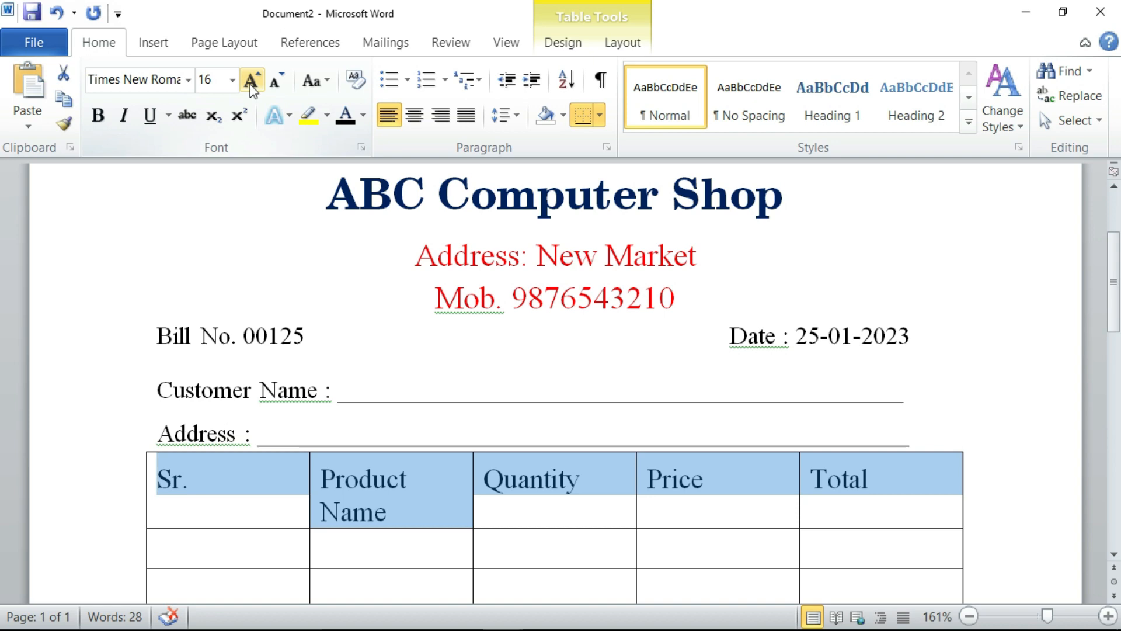
pyautogui.click(414, 115)
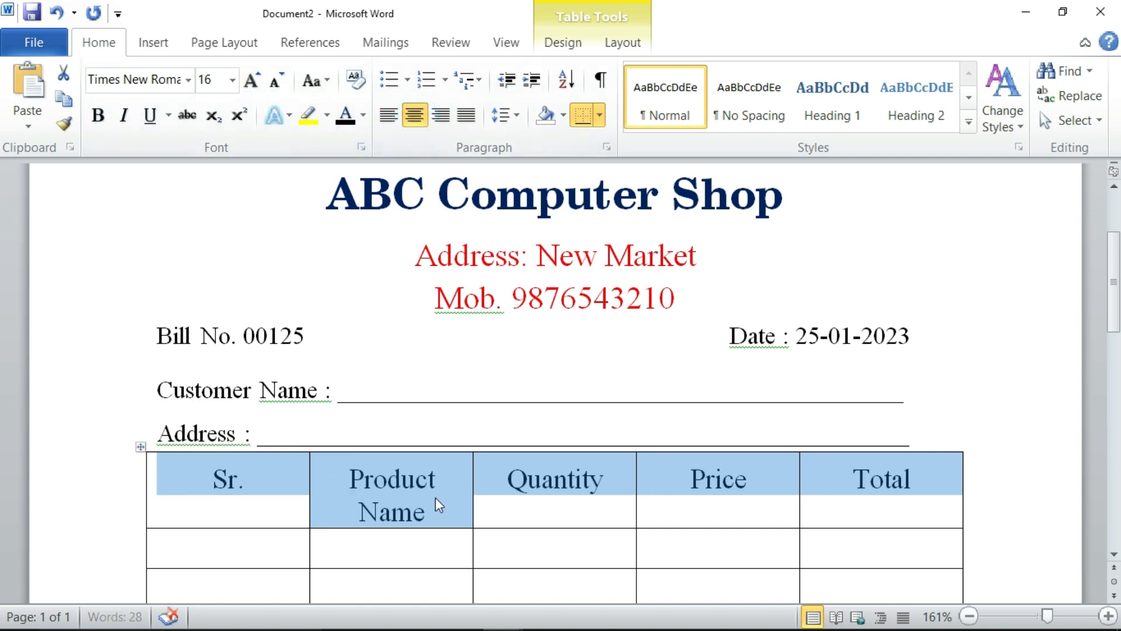
# Narrow the Sr. column of the table to a width of 1 cm
pyautogui.click(311, 486)
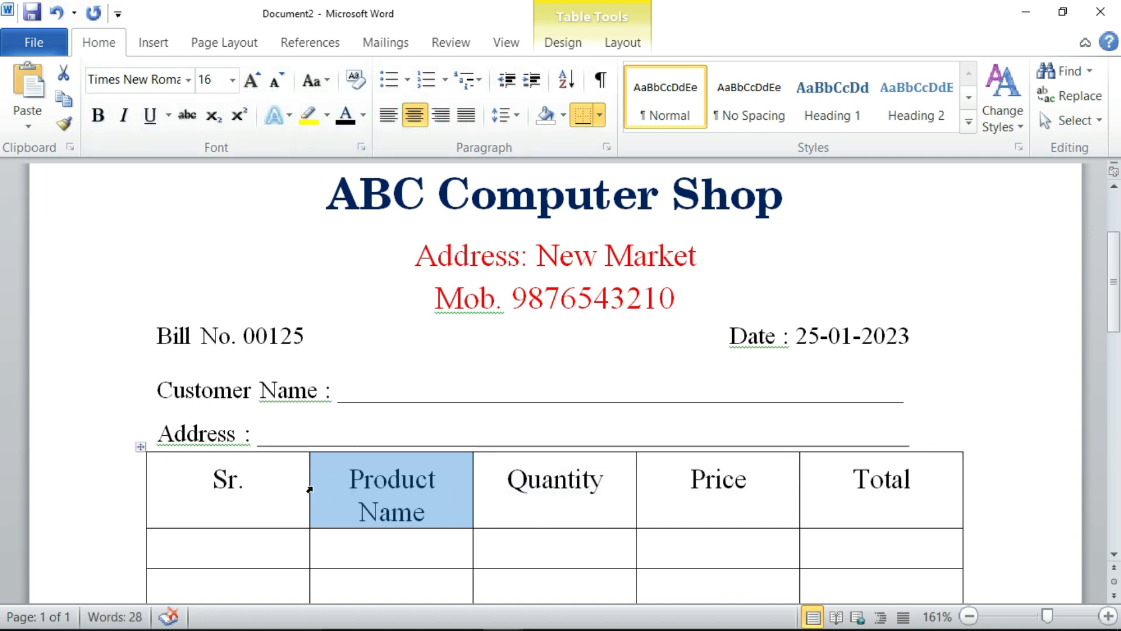
pyautogui.click(257, 474)
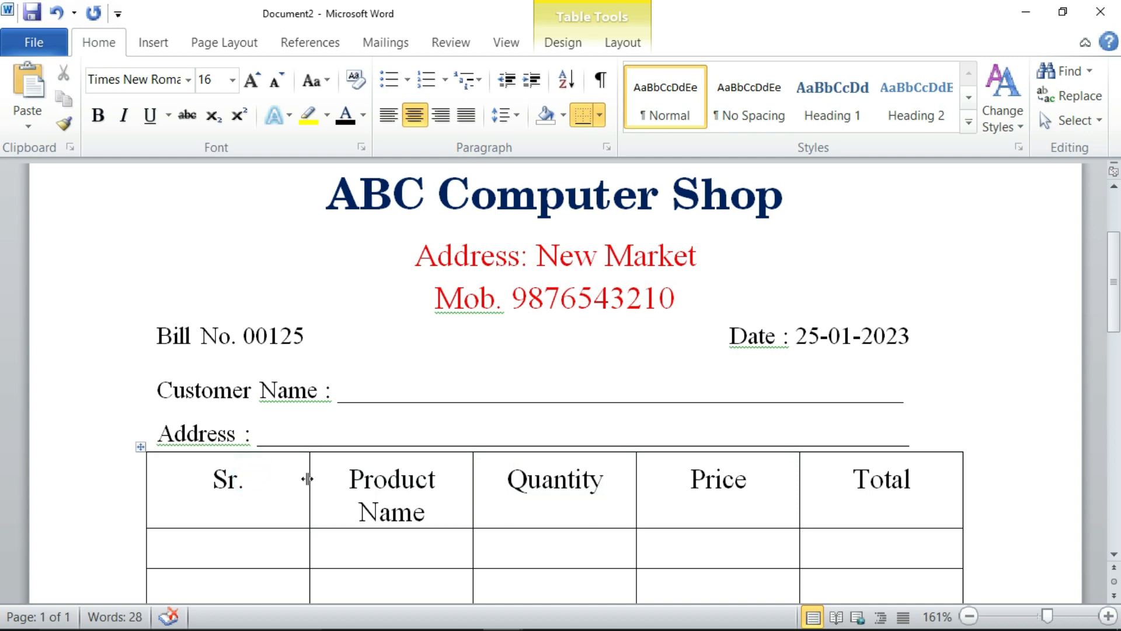
pyautogui.moveTo(308, 479); pyautogui.dragTo(244, 476)
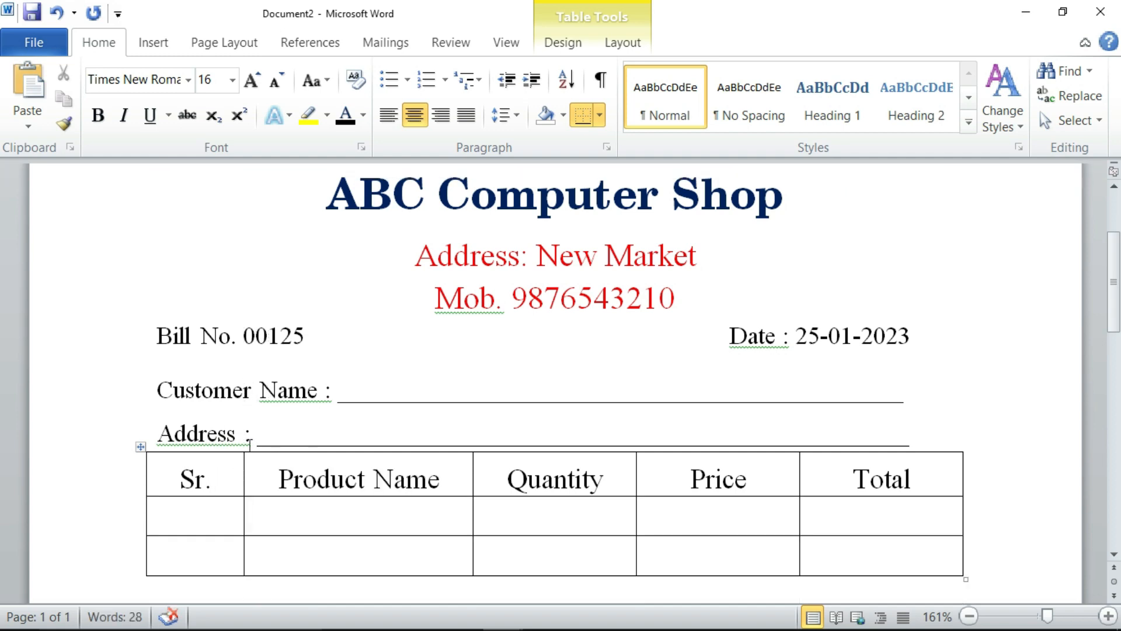
pyautogui.click(621, 51)
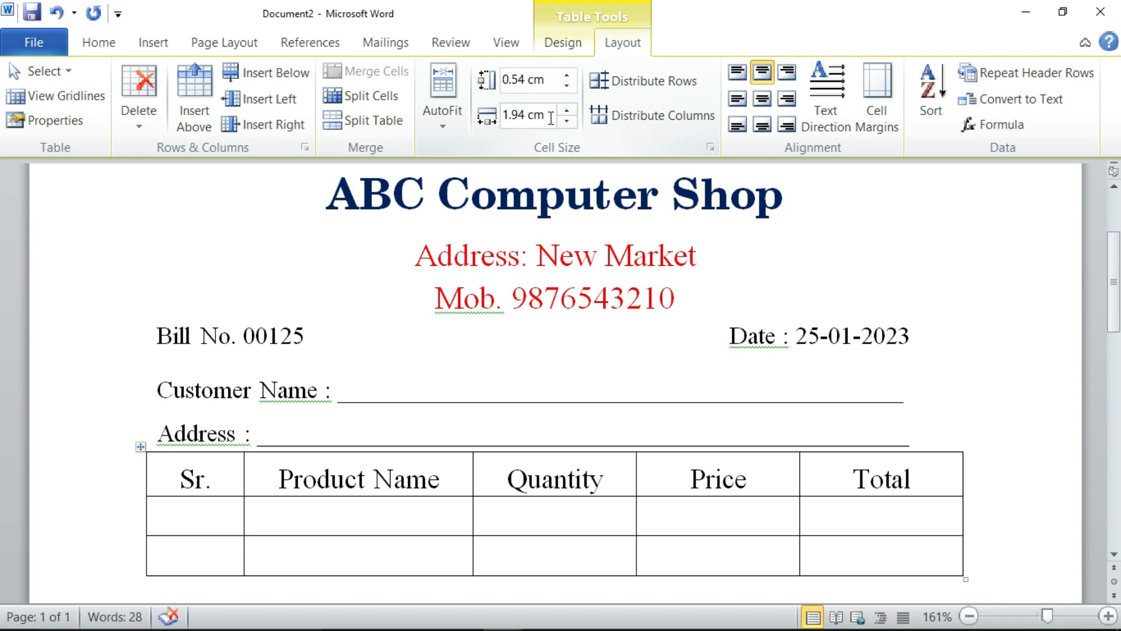
pyautogui.click(551, 119)
pyautogui.write('1')
pyautogui.press('Return')
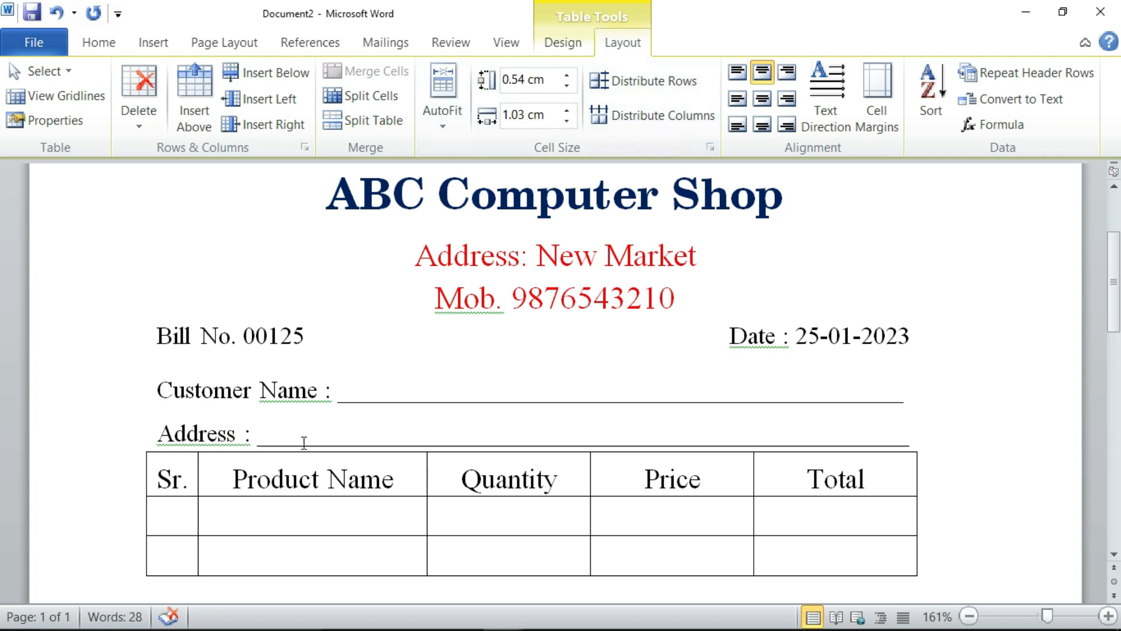
# Set the width of the Product Name column to 6 cm
pyautogui.click(272, 478)
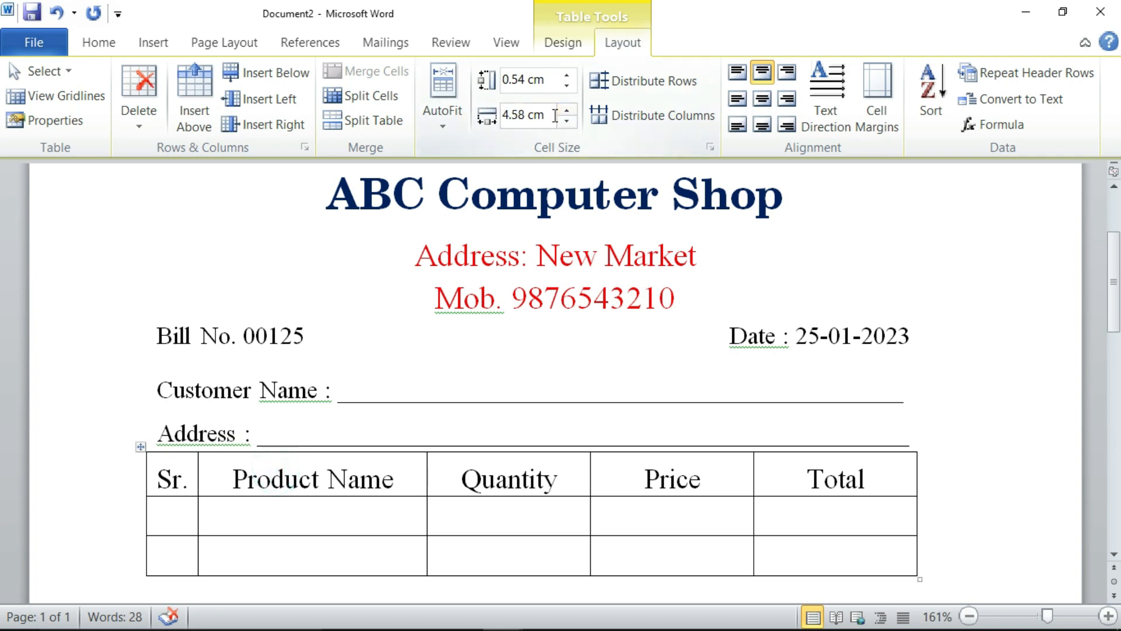
pyautogui.click(555, 115)
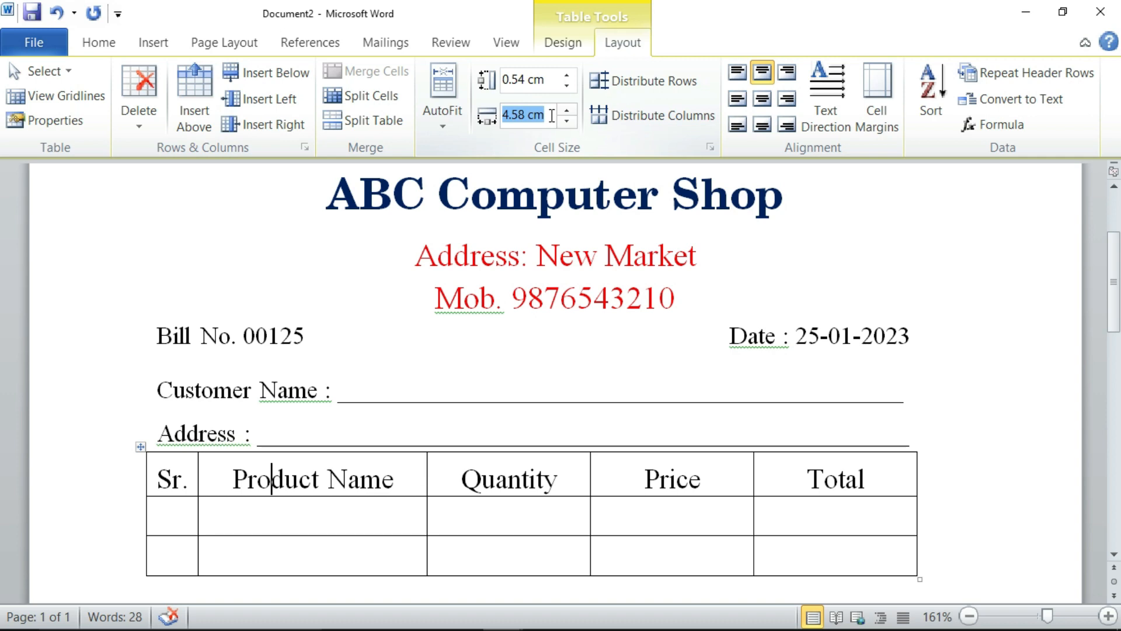
pyautogui.write('6')
pyautogui.press('Return')
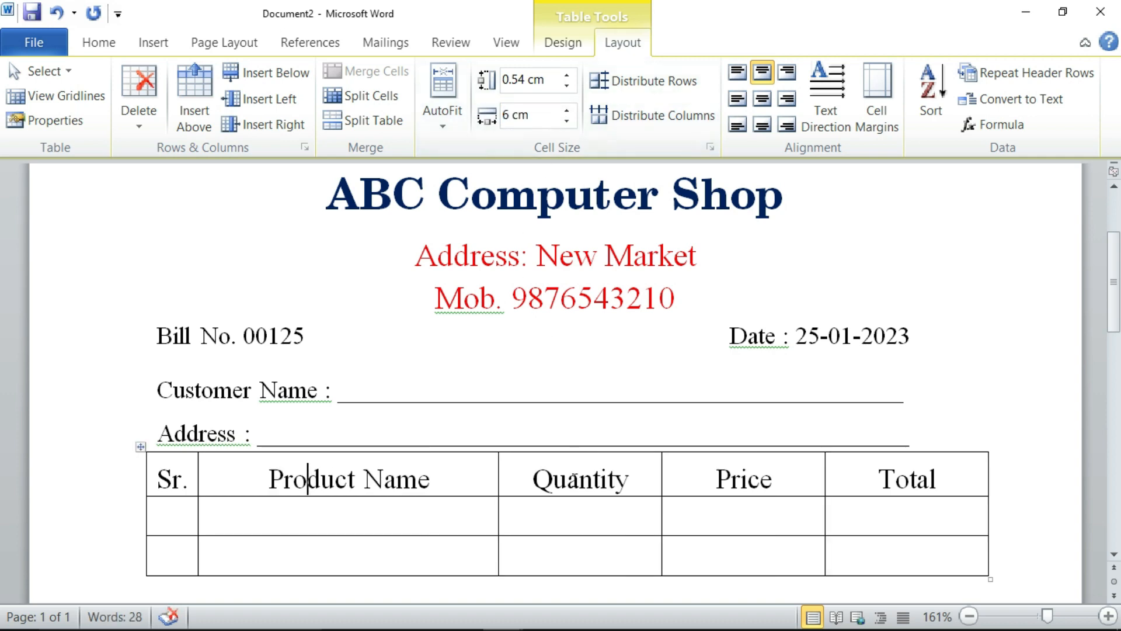
# Set the width of the Quantity, Price and Total header cells to 3 cm
pyautogui.moveTo(569, 478); pyautogui.dragTo(909, 488)
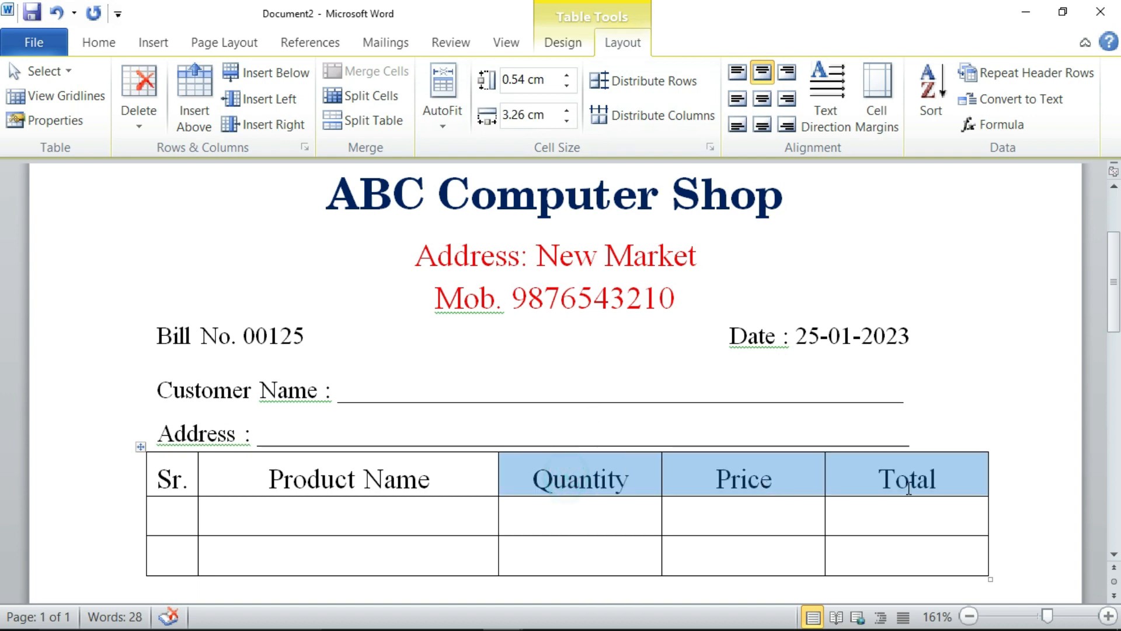
pyautogui.click(551, 116)
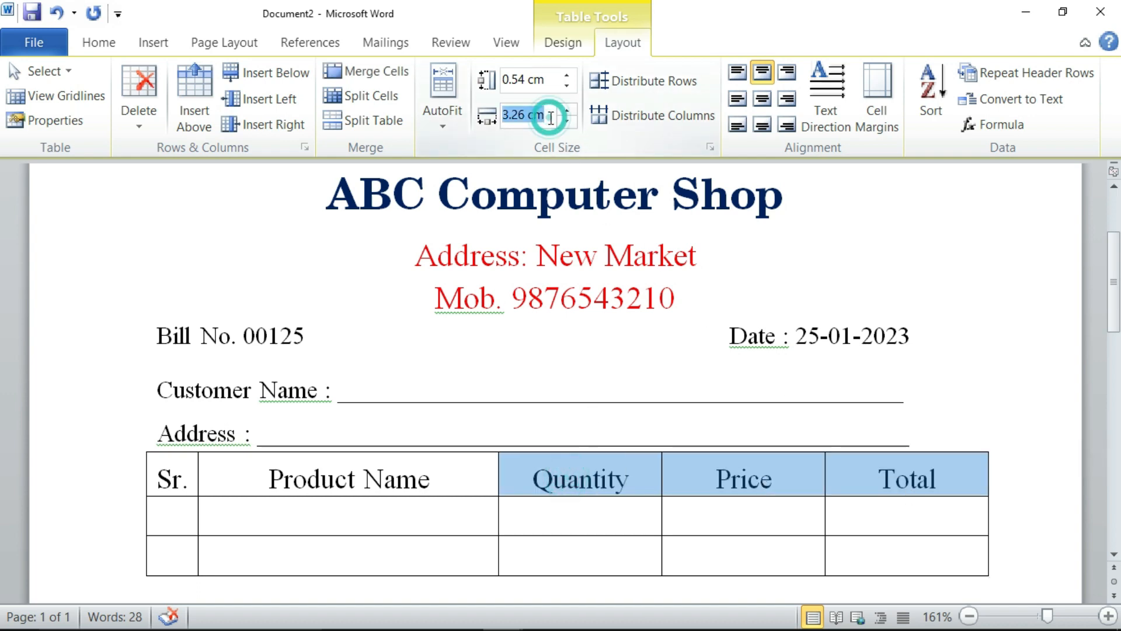
pyautogui.write('3')
pyautogui.press('Return')
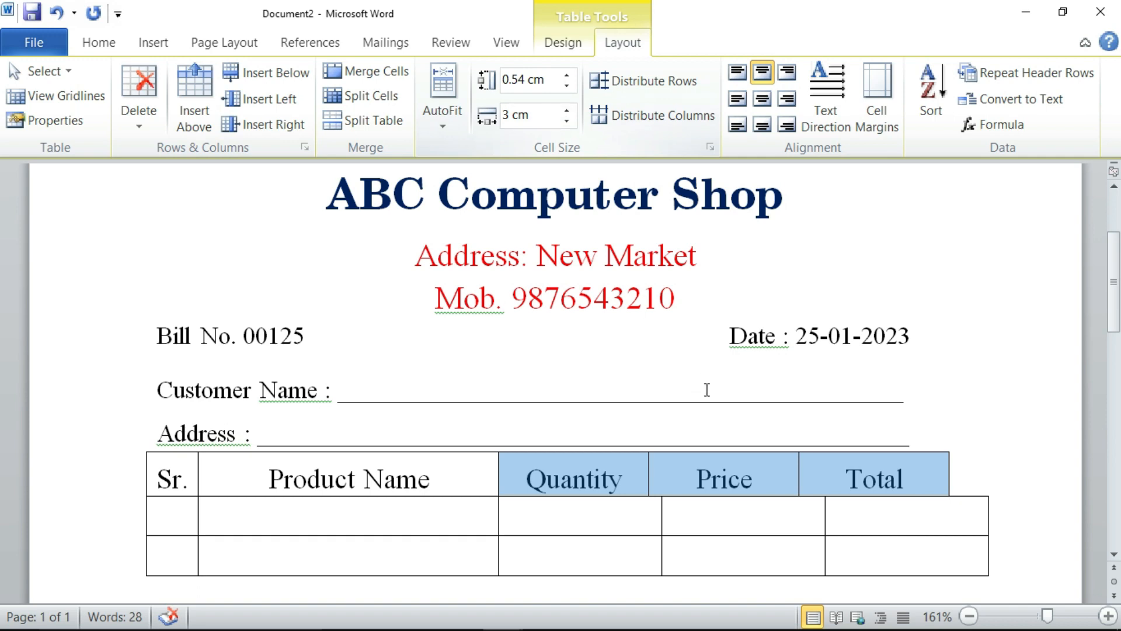
# Undo the header-only width change and set the full Quantity, Price and Total columns to 3 cm wide
pyautogui.hotkey('ctrl', 'z')
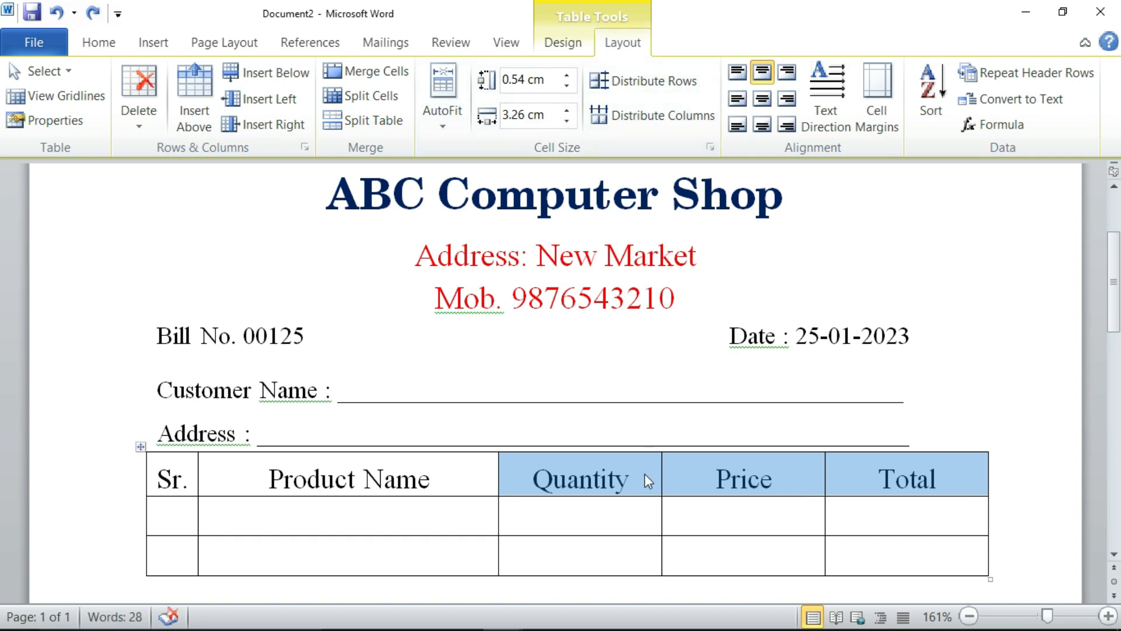
pyautogui.moveTo(644, 474); pyautogui.dragTo(873, 555)
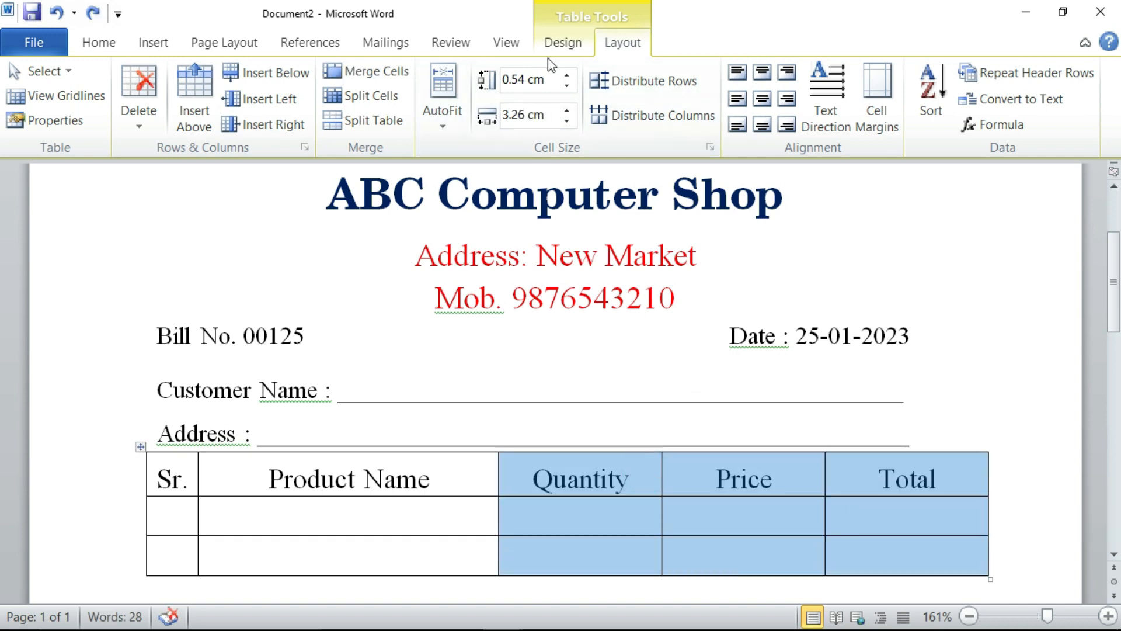
pyautogui.click(554, 115)
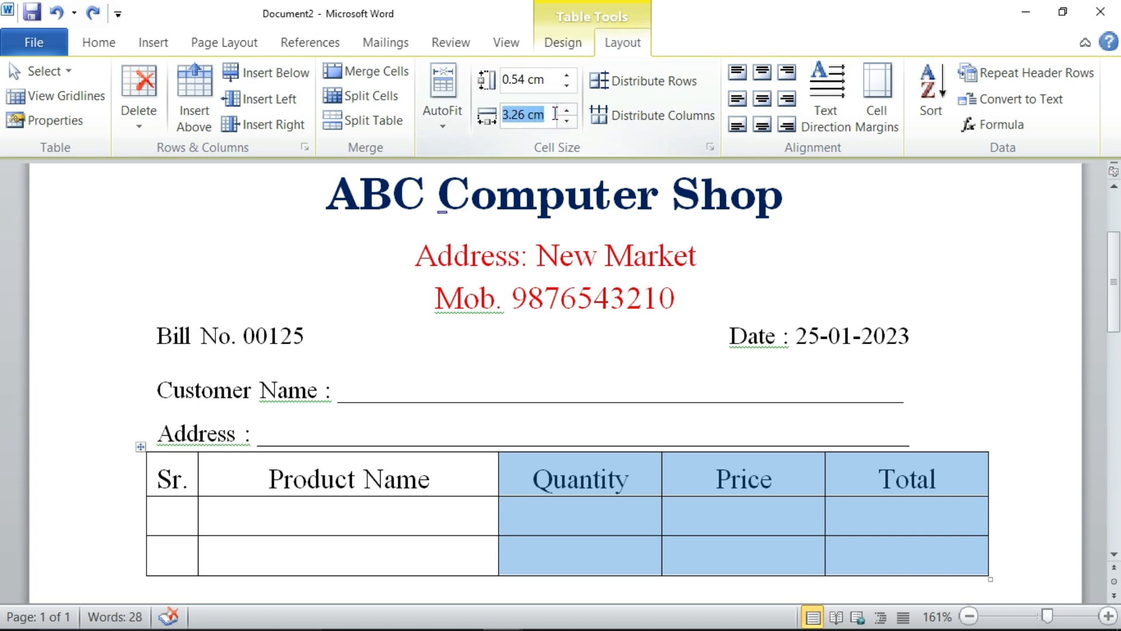
pyautogui.write('3 cm')
pyautogui.press('Return')
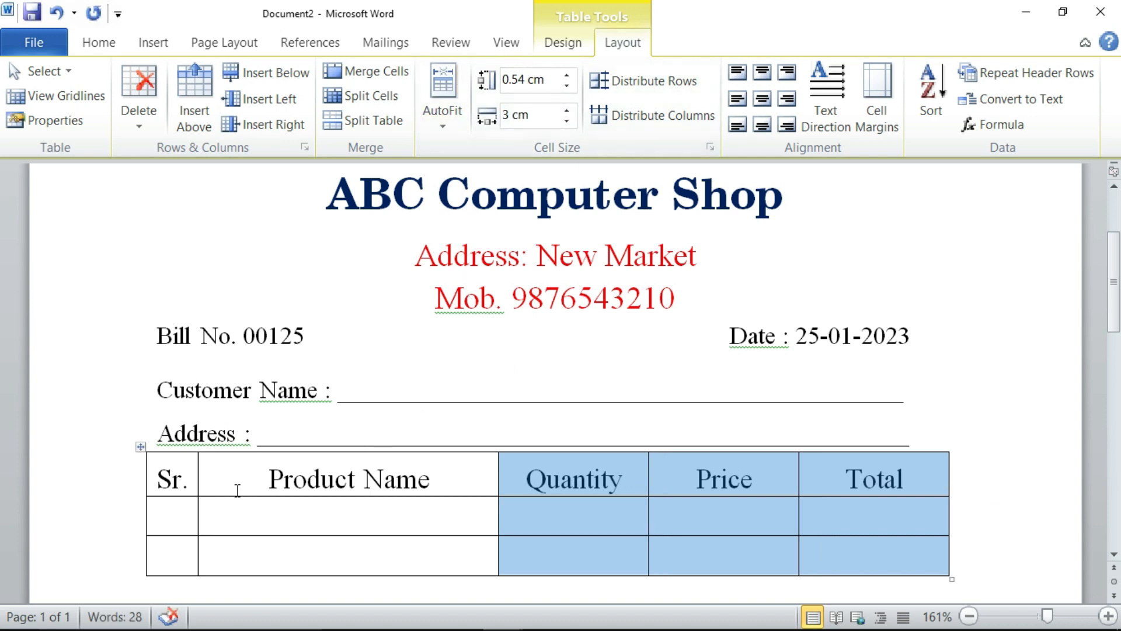
# Set the paragraph spacing before the table's header row text to 0 pt
pyautogui.moveTo(168, 470); pyautogui.dragTo(826, 485)
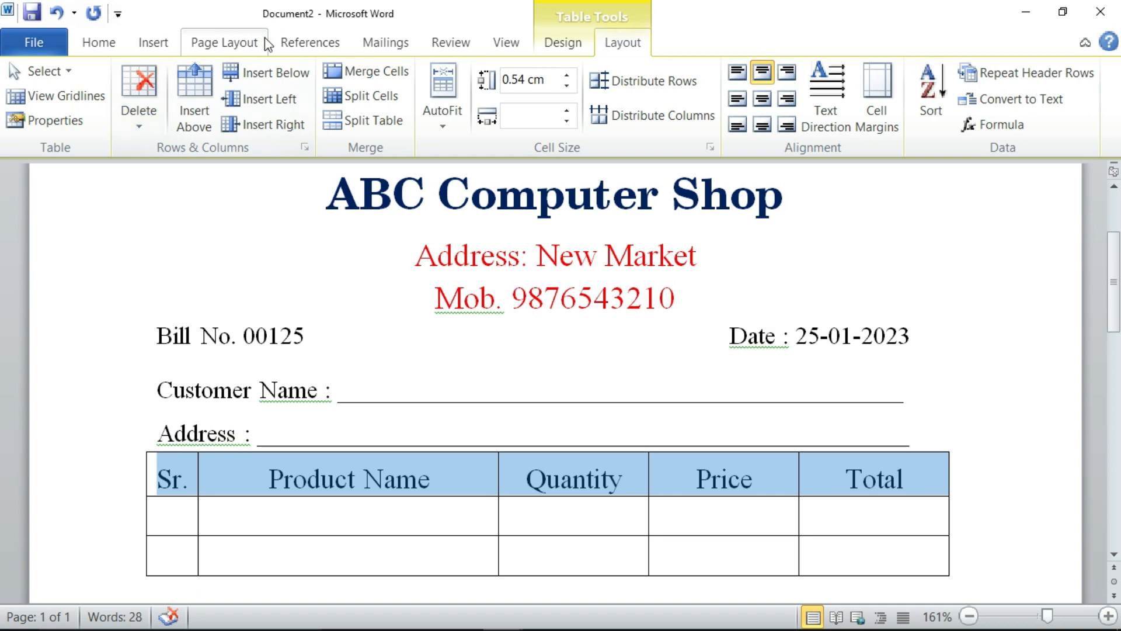
pyautogui.click(223, 42)
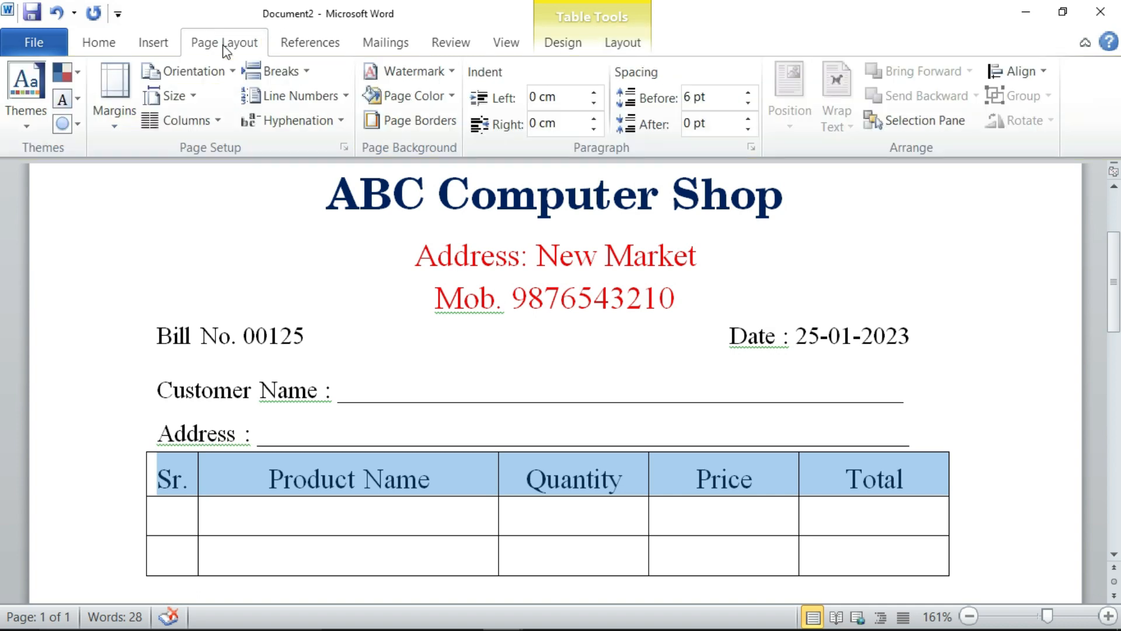
pyautogui.click(747, 102)
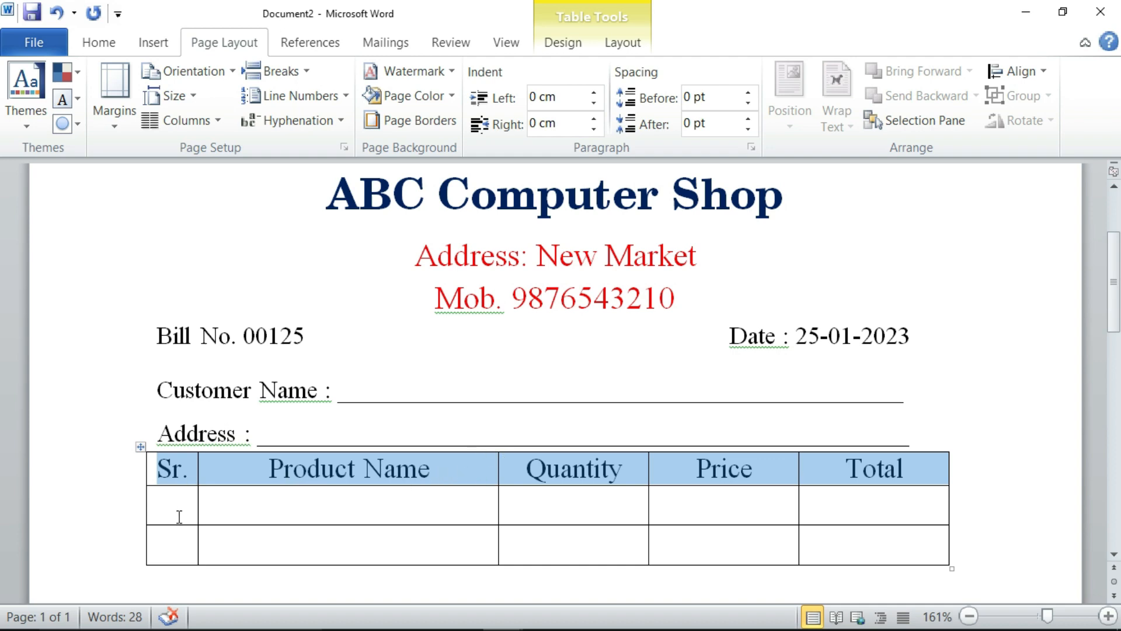
# Stretch the table's first product row far down the page by adding a long run of blank lines in its Total cell
pyautogui.click(401, 510)
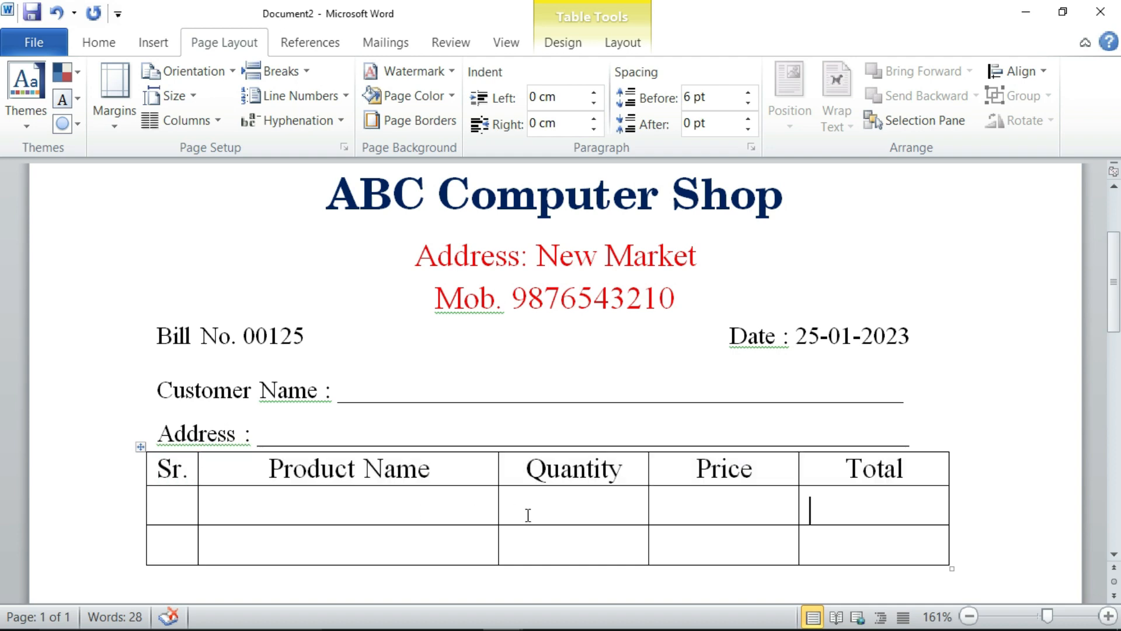
pyautogui.press('Return')
pyautogui.press('Return')
pyautogui.press('Return')
pyautogui.press('Return')
pyautogui.press('Return')
pyautogui.press('Return')
pyautogui.press('Return')
pyautogui.press('Return')
pyautogui.press('Return')
pyautogui.press('Return')
pyautogui.press('Return')
pyautogui.press('Return')
pyautogui.press('Return')
pyautogui.press('Return')
pyautogui.press('Return')
pyautogui.press('Return')
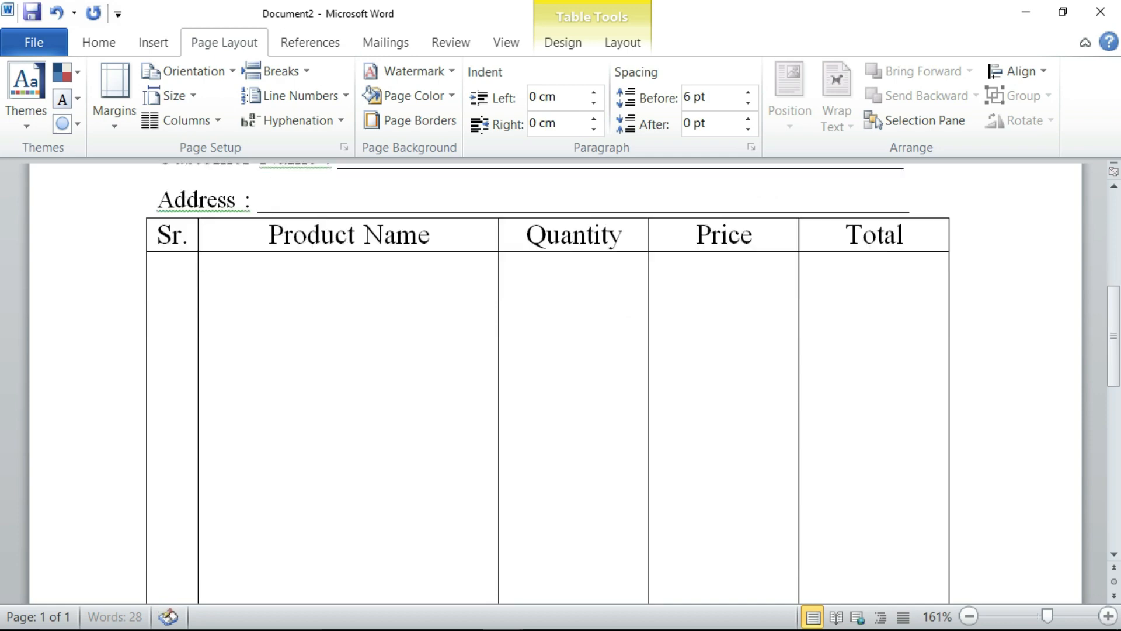
pyautogui.press('Return')
pyautogui.press('Return')
pyautogui.scroll(-4, 556, 590)
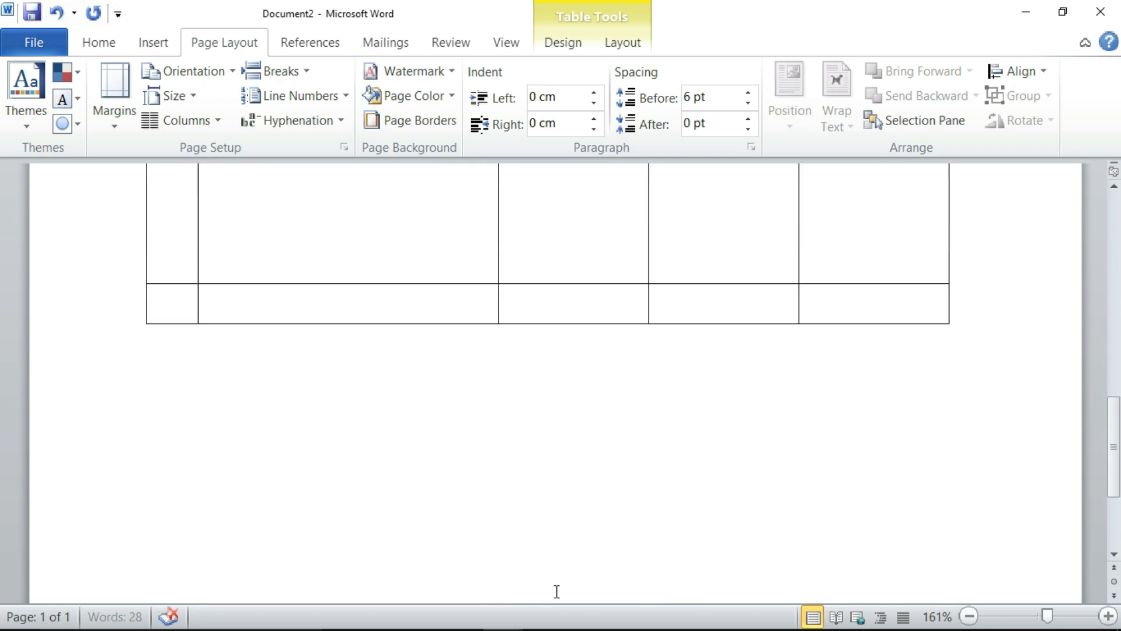
# Merge the last row's Product Name, Quantity and Price cells into one and enter "Total" in it
pyautogui.click(736, 369)
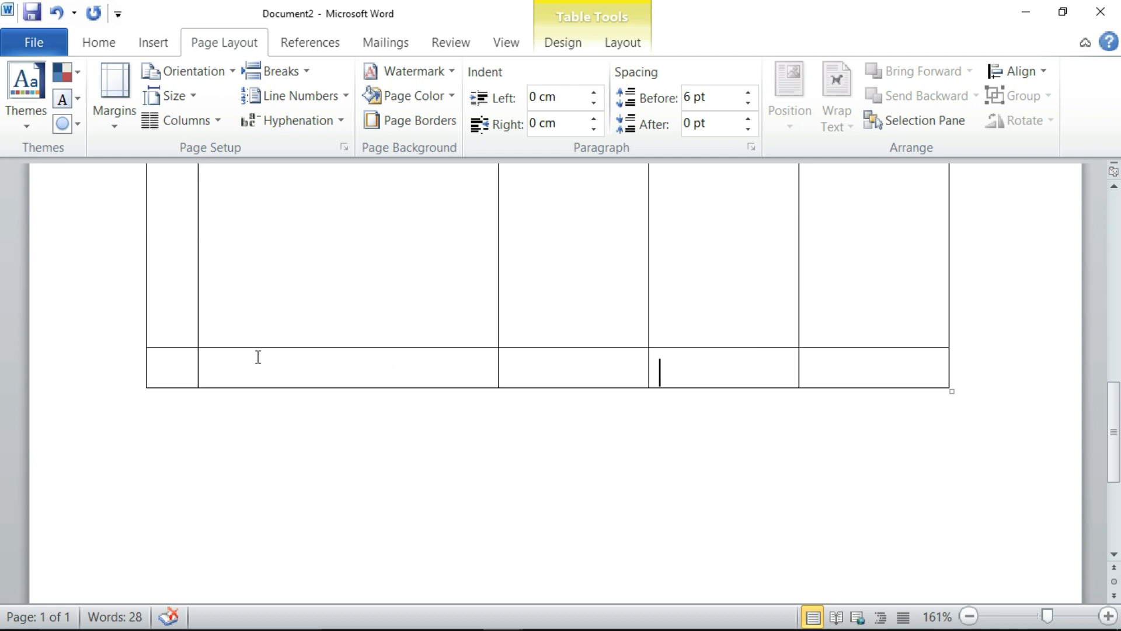
pyautogui.moveTo(250, 357); pyautogui.dragTo(704, 362)
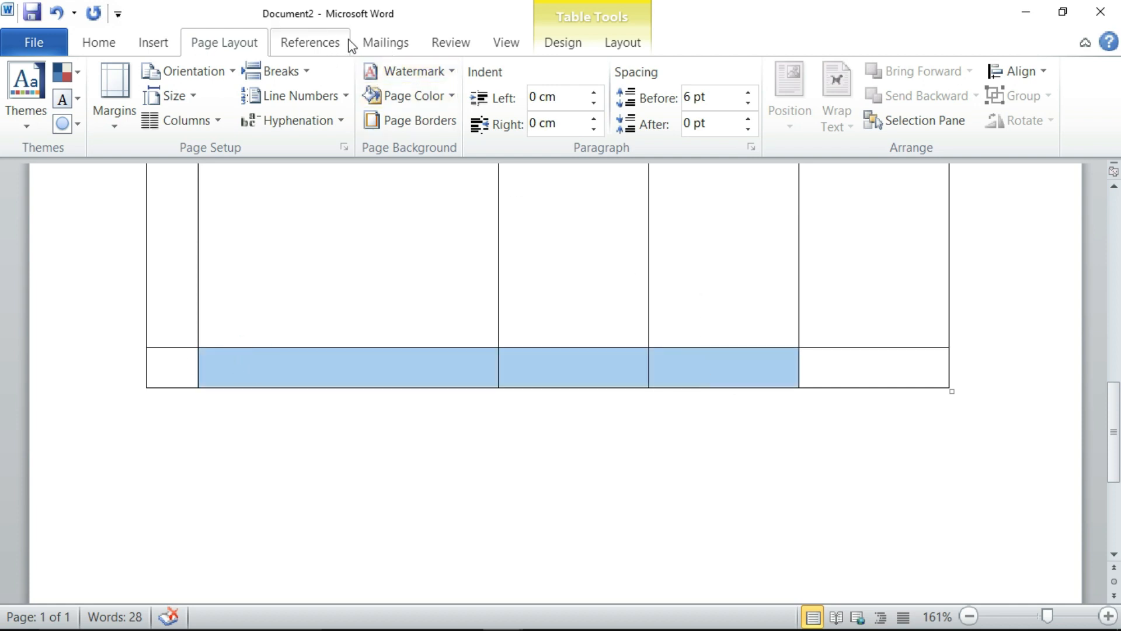
pyautogui.click(635, 46)
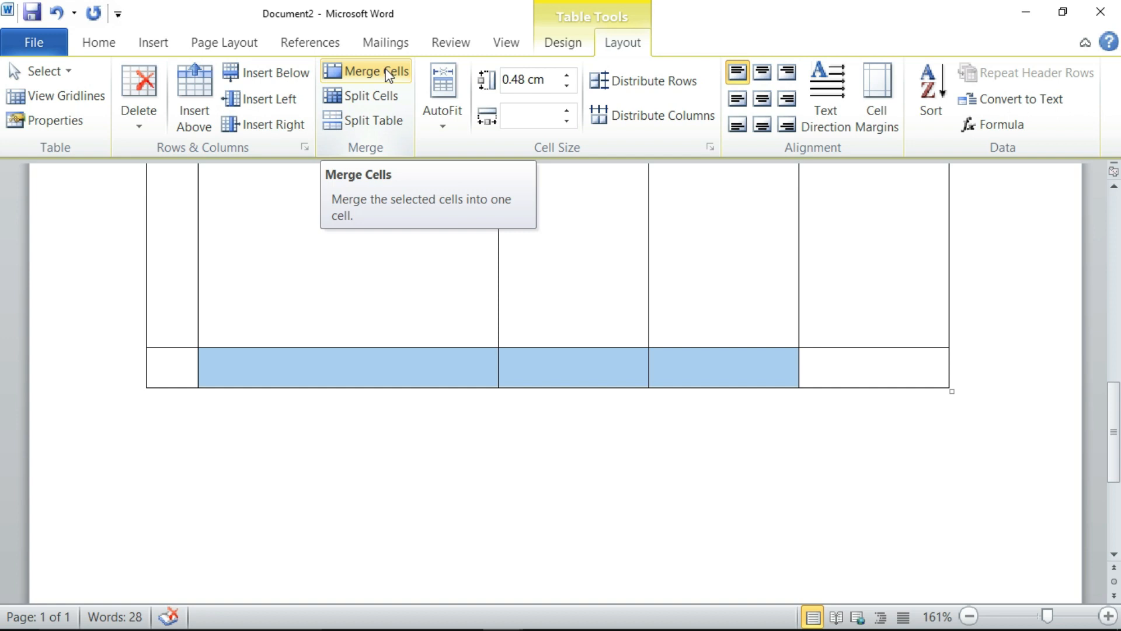
pyautogui.click(387, 72)
pyautogui.write('T')
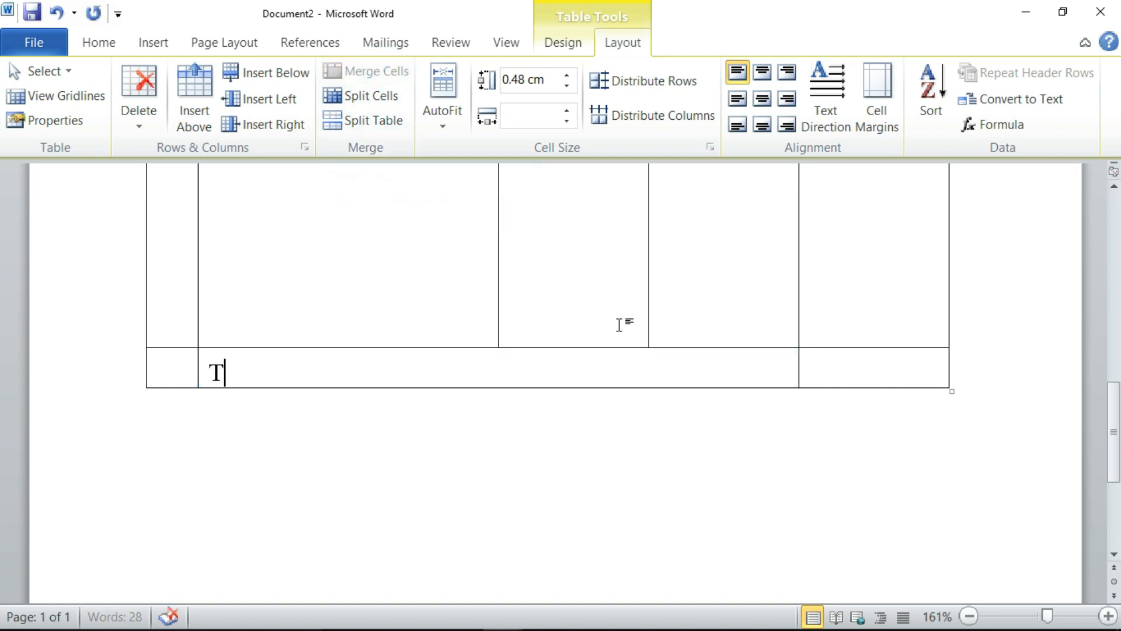
pyautogui.write('otal')
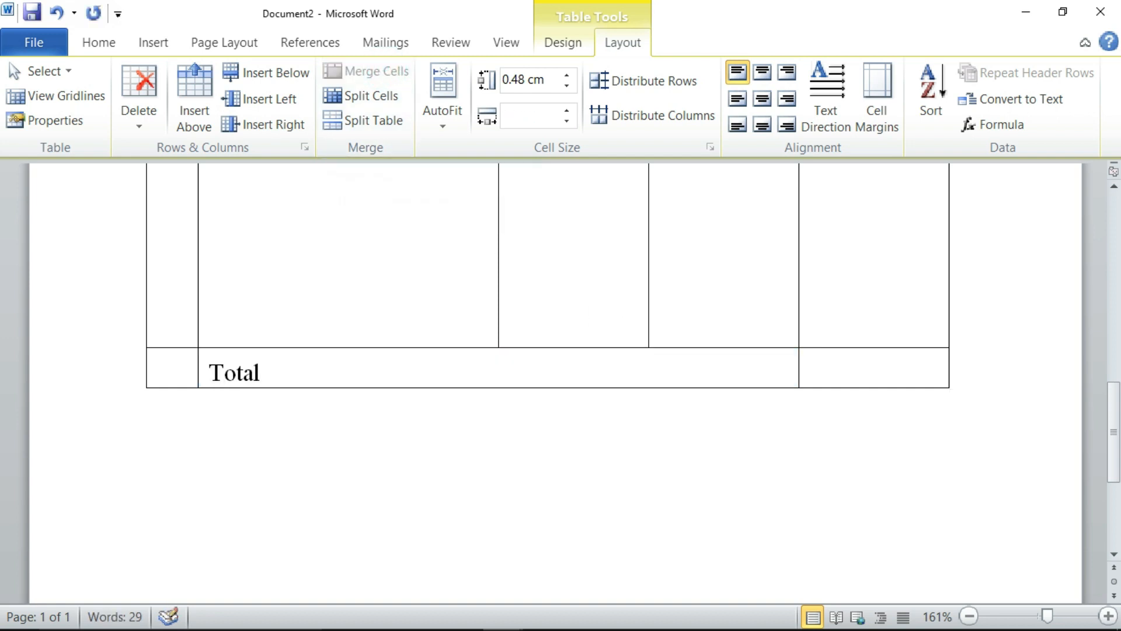
# Centre the "Total" label within the merged cell of the last row
pyautogui.click(517, 447)
pyautogui.click(258, 373)
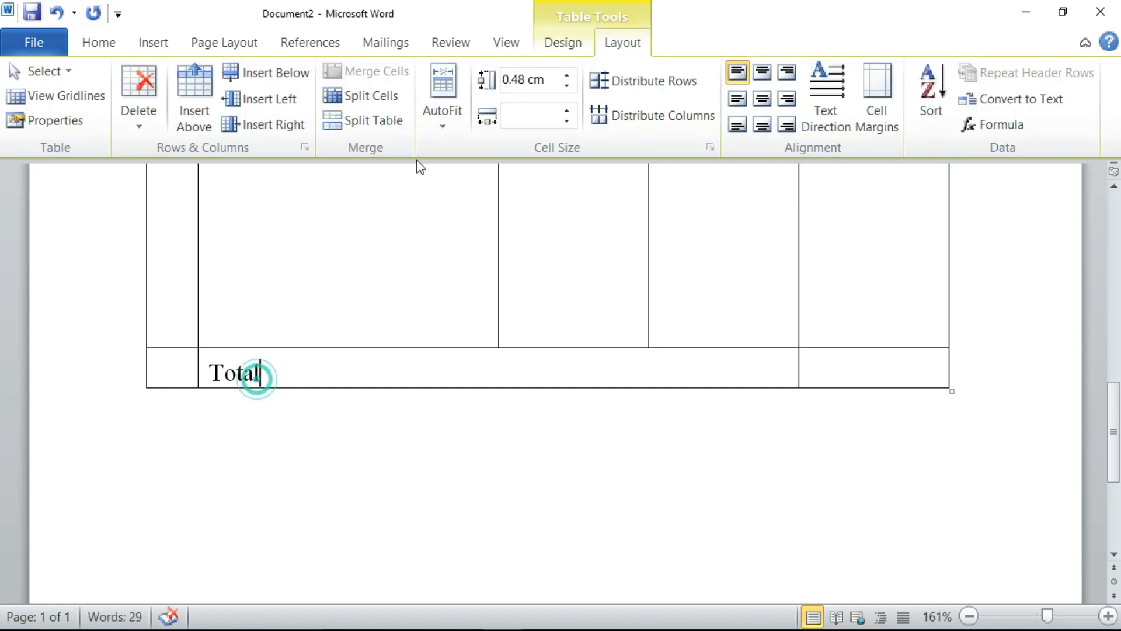
pyautogui.click(94, 43)
pyautogui.click(415, 115)
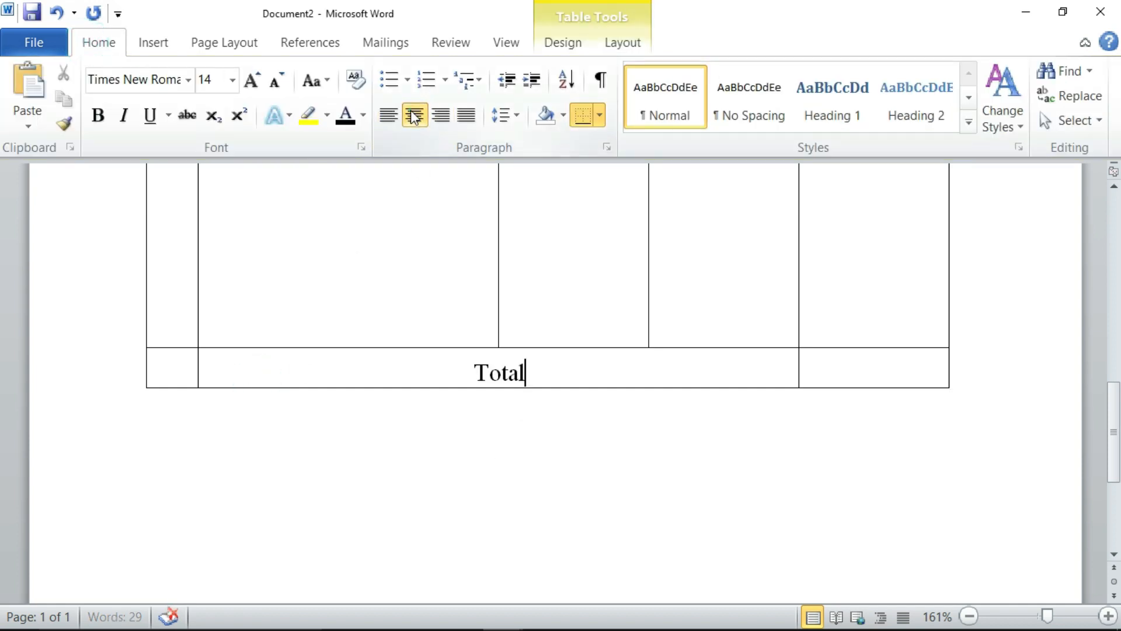
pyautogui.click(866, 372)
pyautogui.scroll(3, 868, 371)
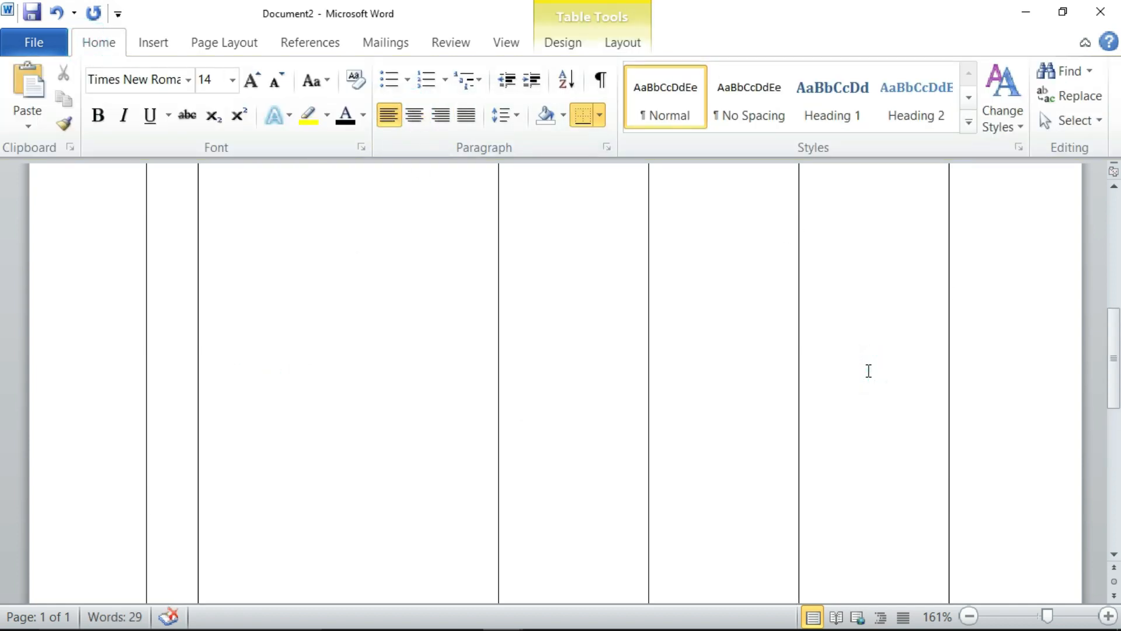
pyautogui.scroll(5, 868, 371)
pyautogui.scroll(-3, 869, 369)
pyautogui.scroll(-3, 869, 369)
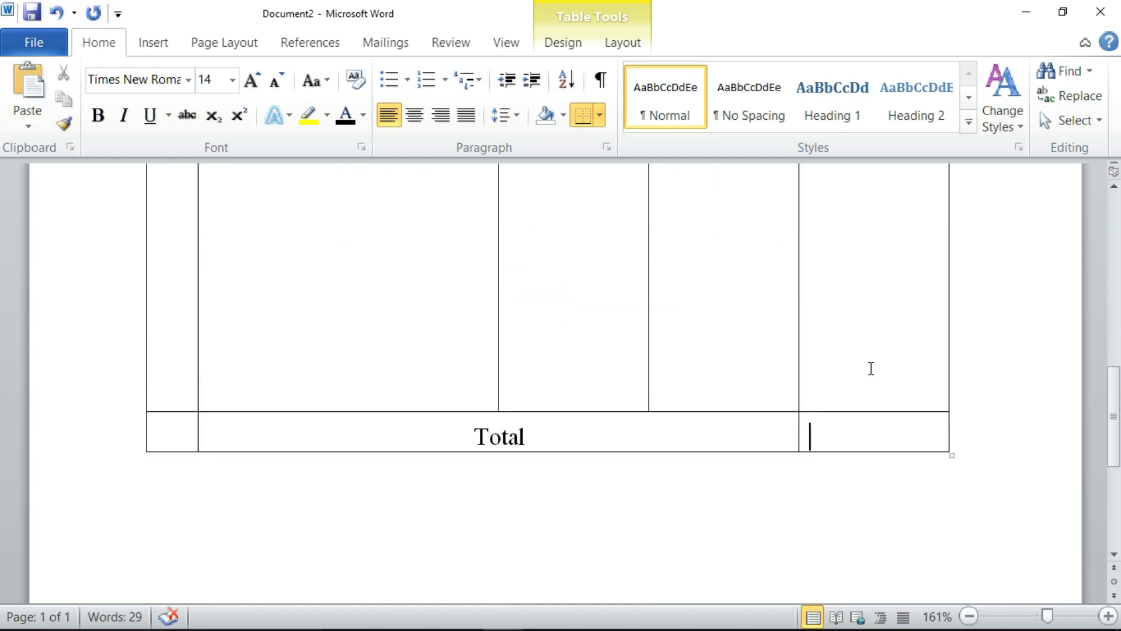
pyautogui.scroll(3, 870, 368)
pyautogui.scroll(-3, 870, 368)
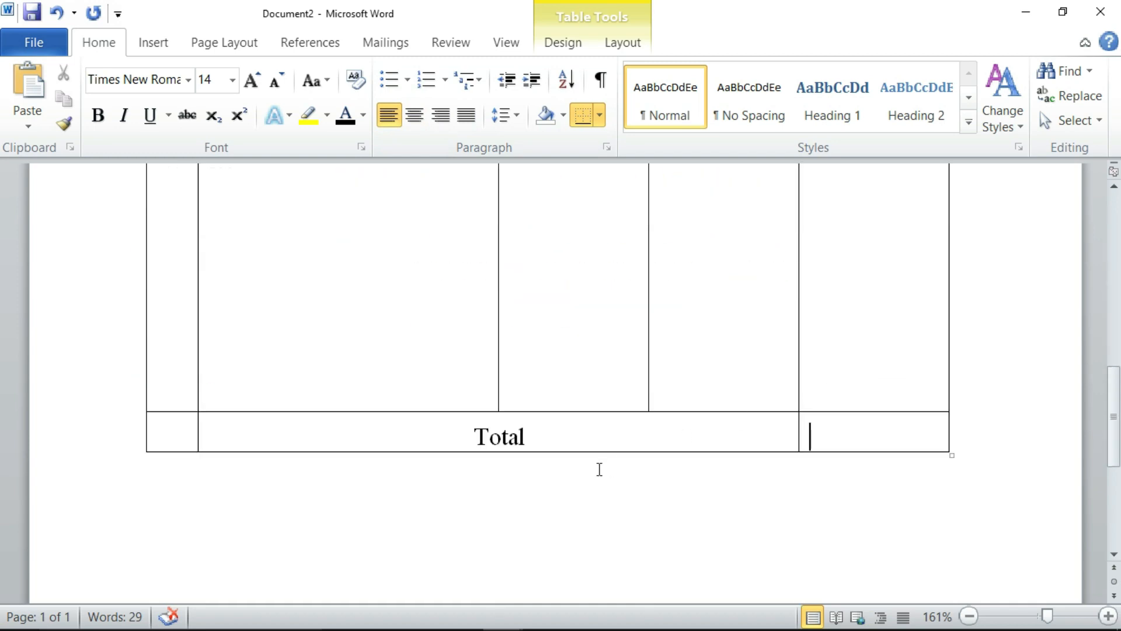
# Change the label in the merged bottom cell to "Grand Total"
pyautogui.click(473, 436)
pyautogui.write('Gran')
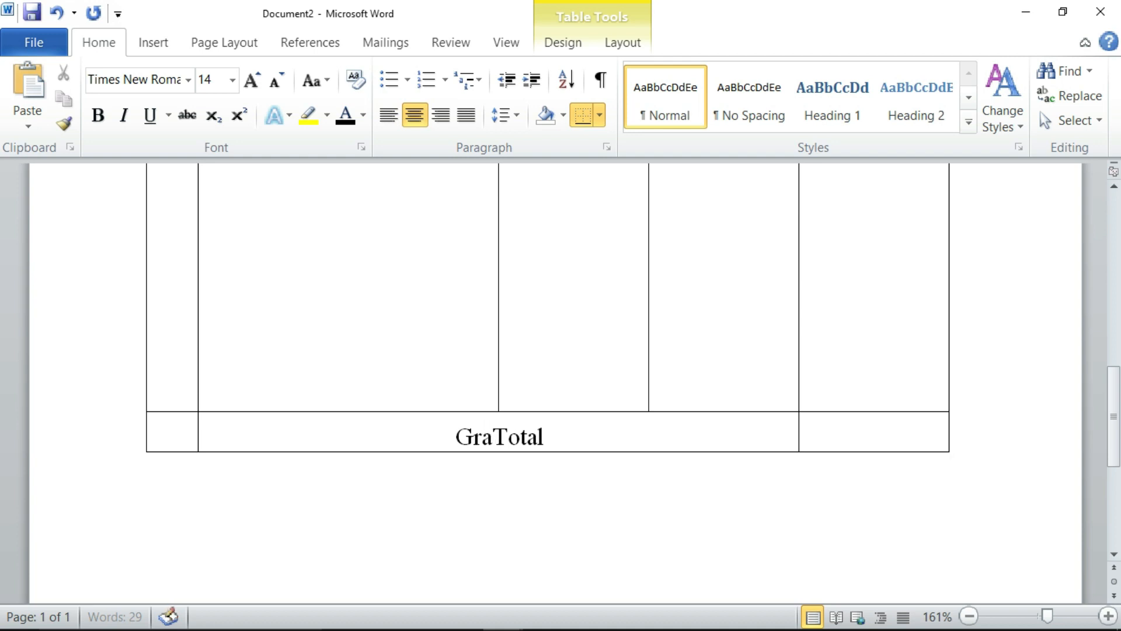
pyautogui.write('d')
pyautogui.scroll(2, 517, 420)
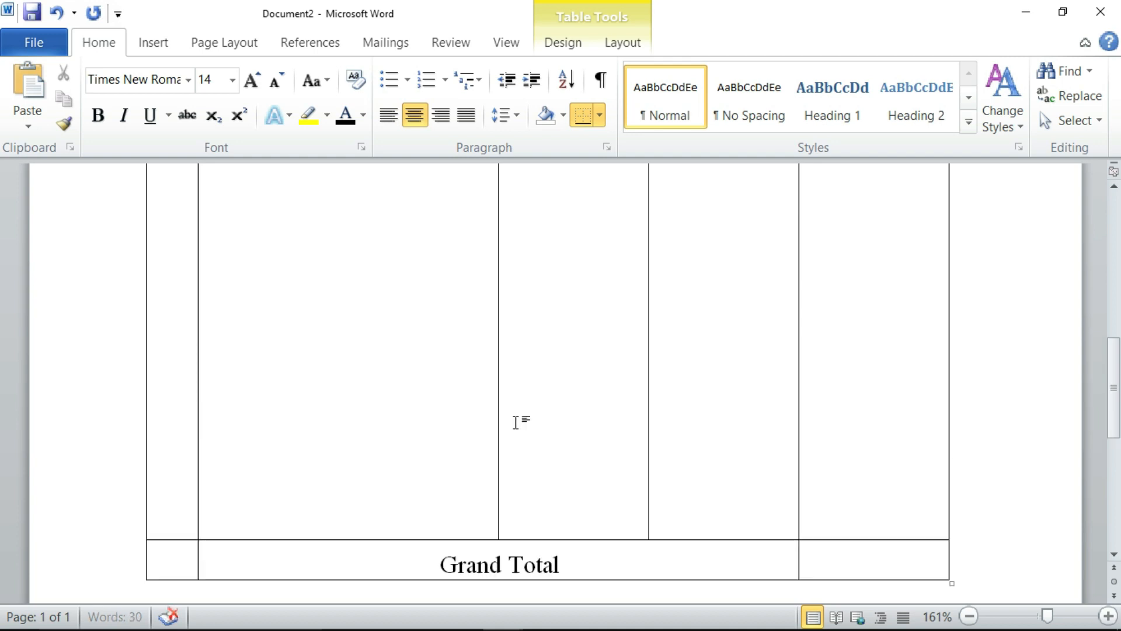
pyautogui.scroll(-3, 665, 393)
pyautogui.scroll(5, 665, 392)
pyautogui.scroll(-5, 666, 392)
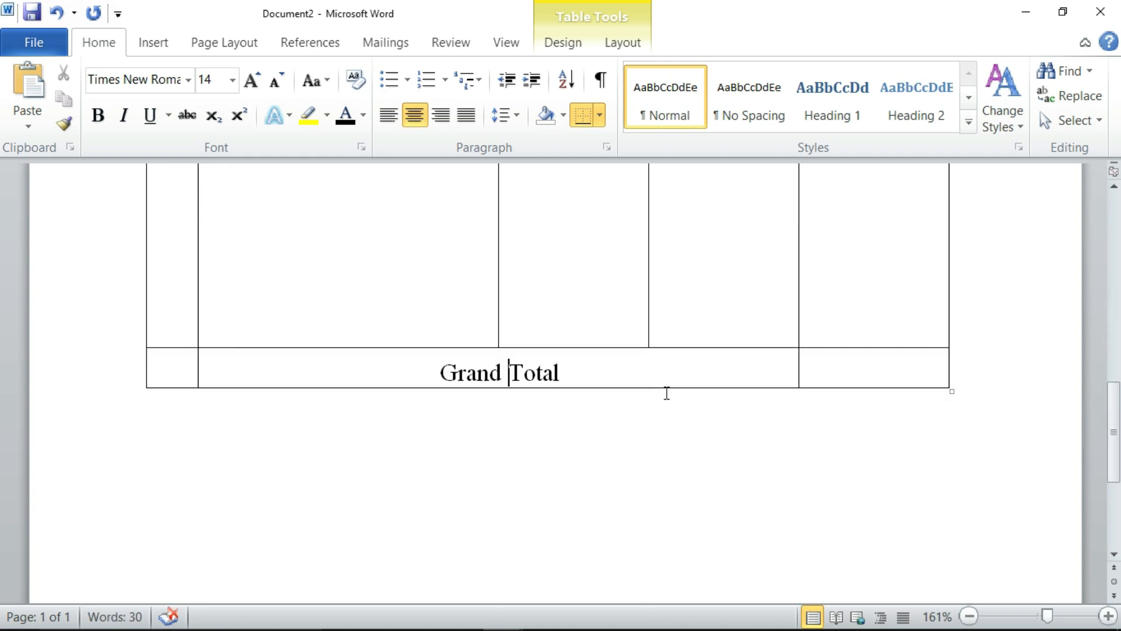
# Add the line "All Service Warranty from Service Center." below the table in font size 12
pyautogui.click(970, 386)
pyautogui.click(473, 409)
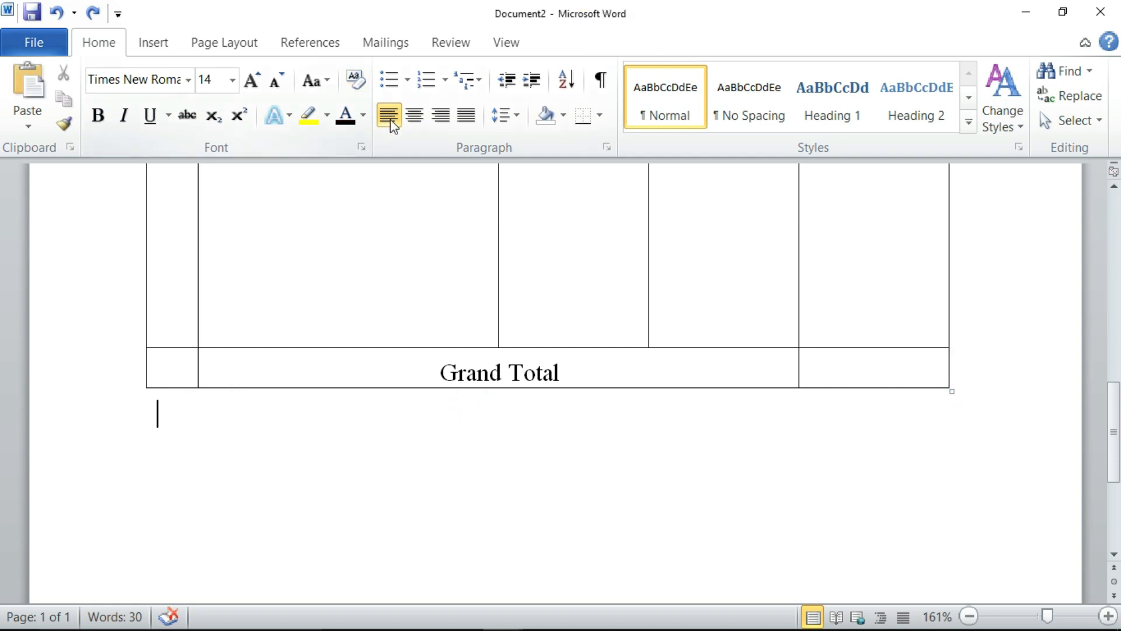
pyautogui.click(277, 82)
pyautogui.write('All')
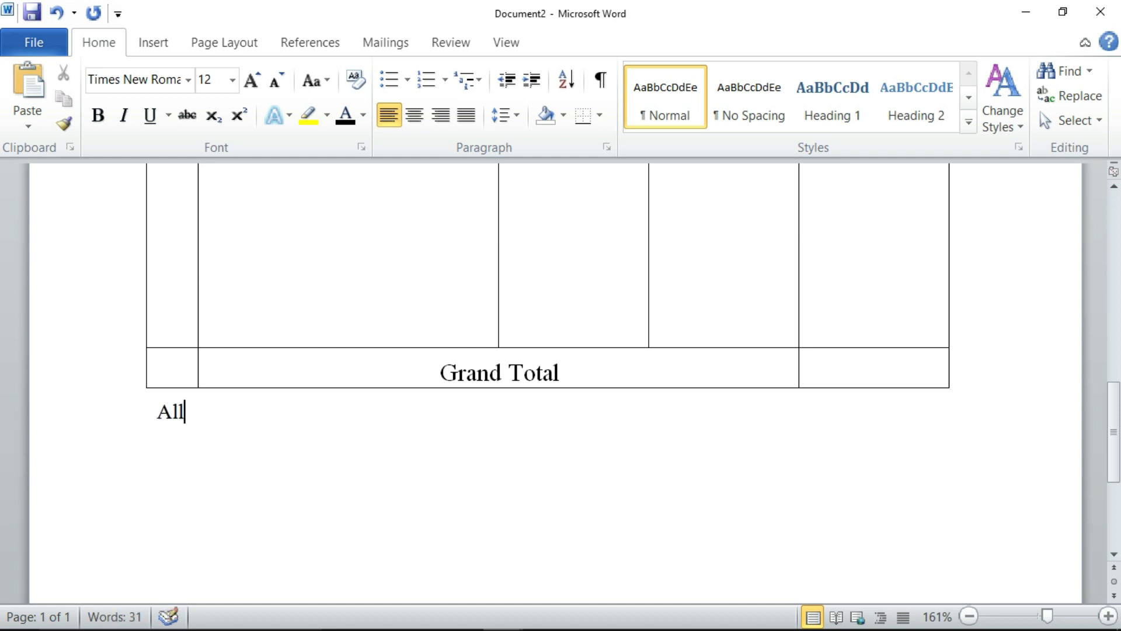
pyautogui.write(' Se')
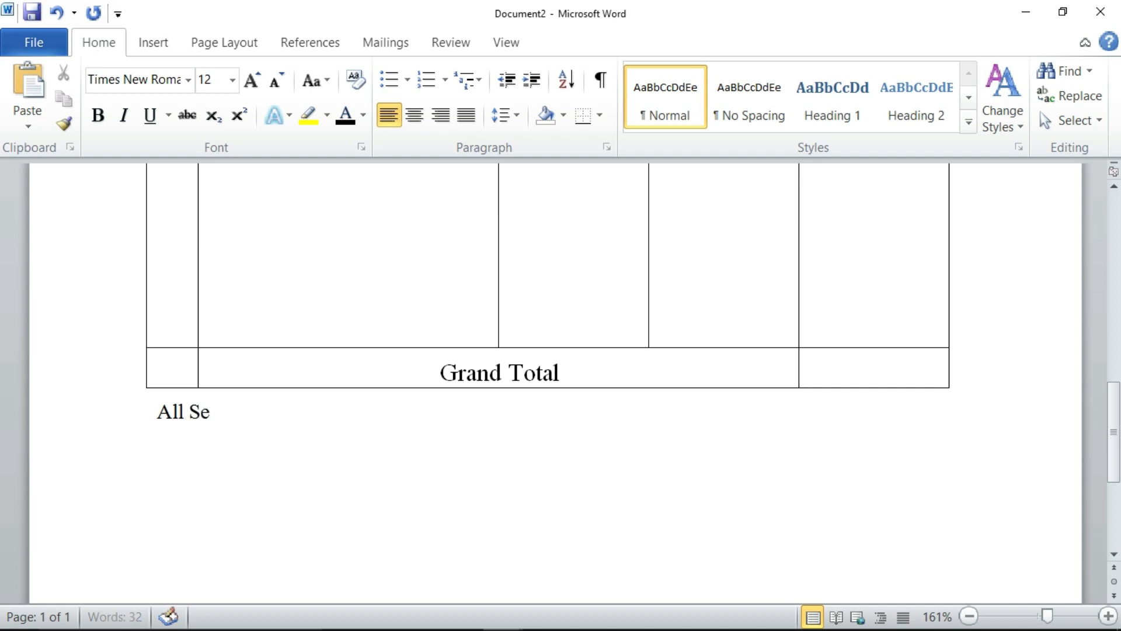
pyautogui.write('rvice ')
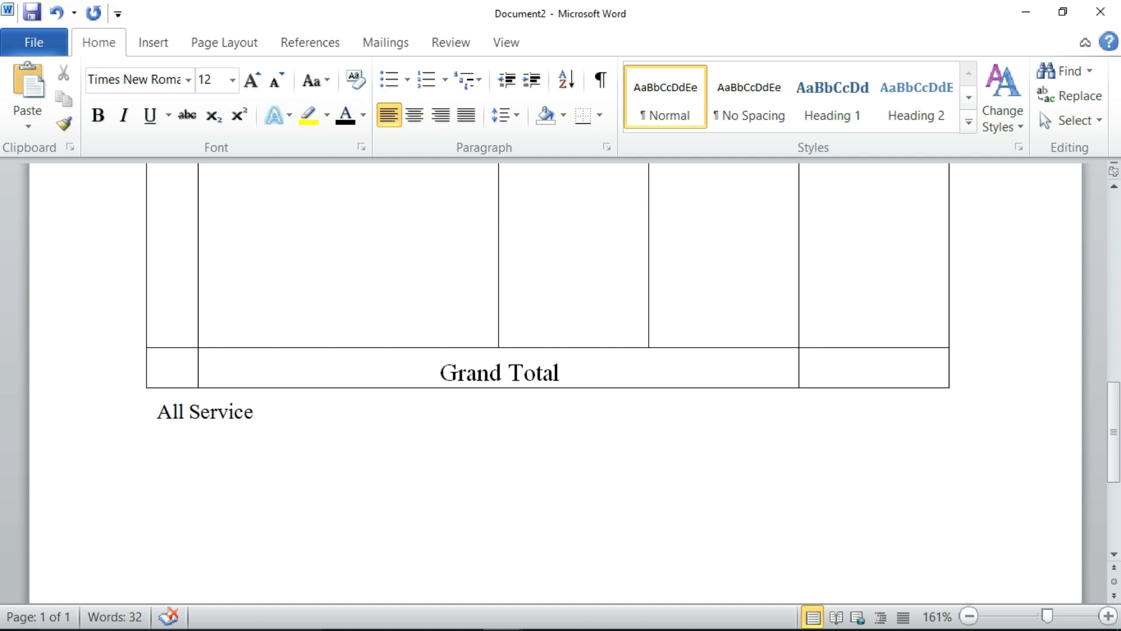
pyautogui.write('Warranty from Service Center.')
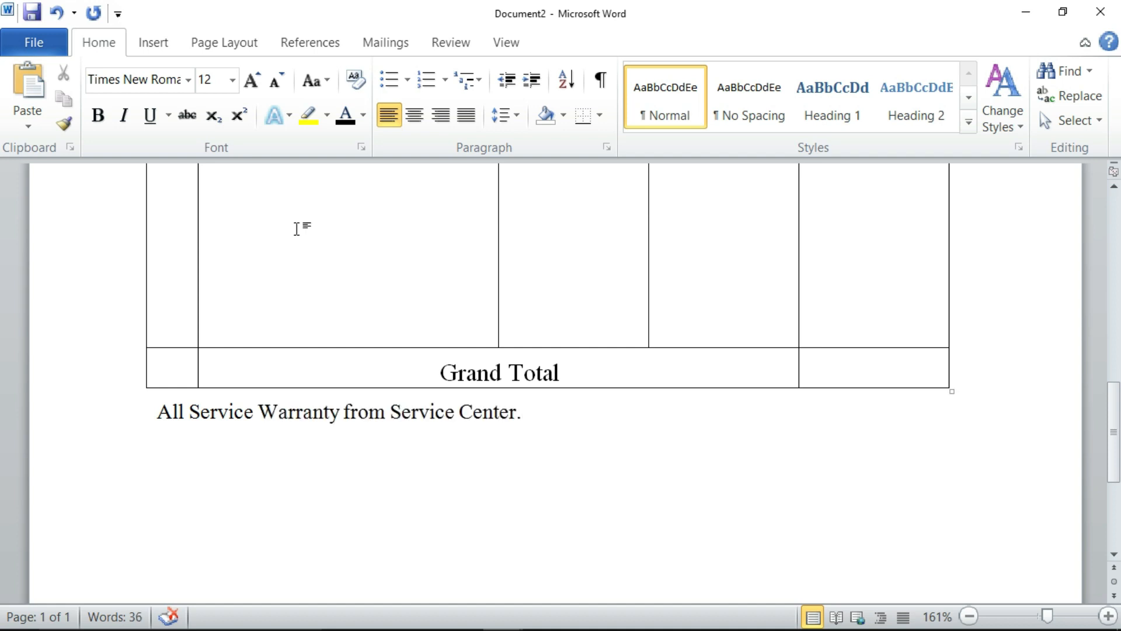
# Add the word "Sign" two lines below the warranty note, indented toward the page's right side
pyautogui.press('Return')
pyautogui.press('Return')
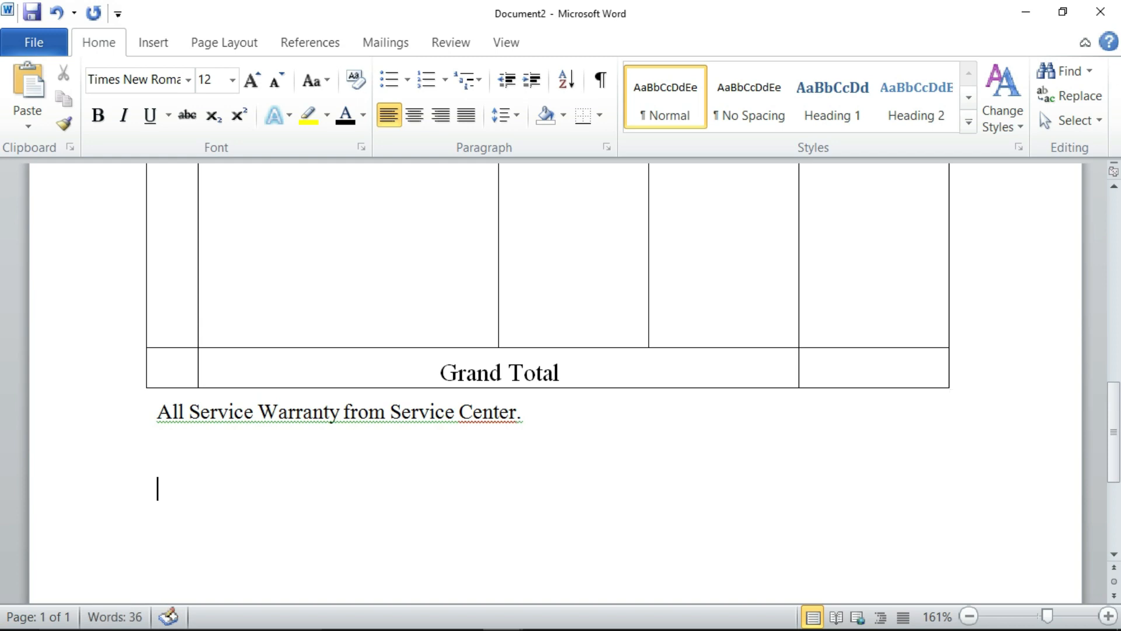
pyautogui.scroll(-3, 259, 375)
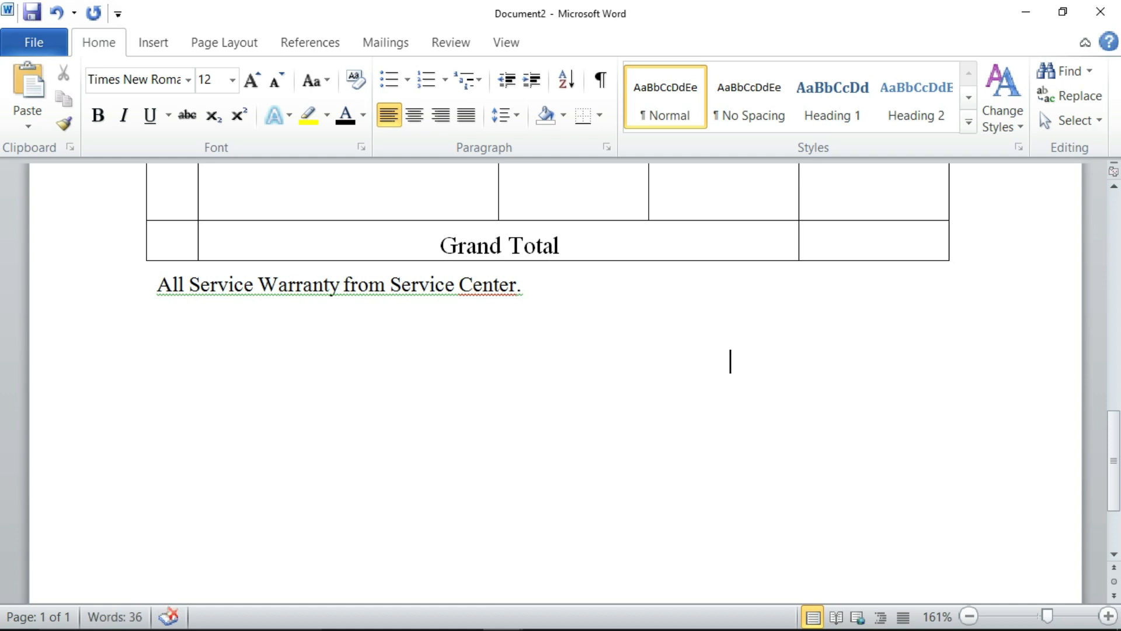
pyautogui.write('Sign')
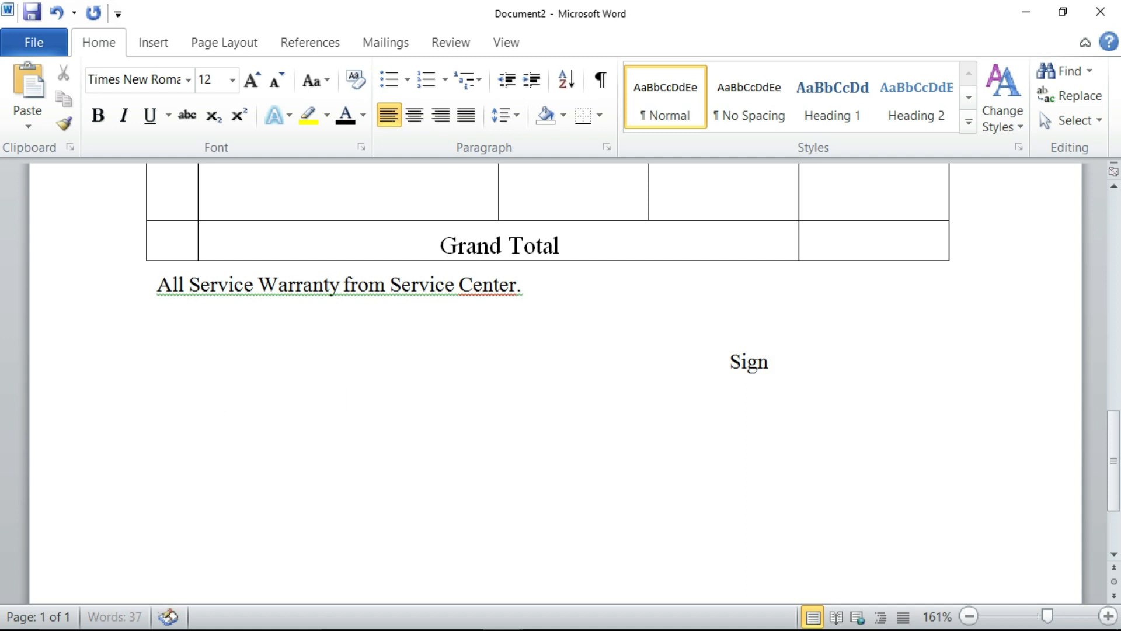
# Add an indented line reading "For ABC Computer Shop" directly below "Sign"
pyautogui.press('Tab')
pyautogui.press('Tab')
pyautogui.press('Tab')
pyautogui.press('Tab')
pyautogui.press('Tab')
pyautogui.press('Tab')
pyautogui.write('F')
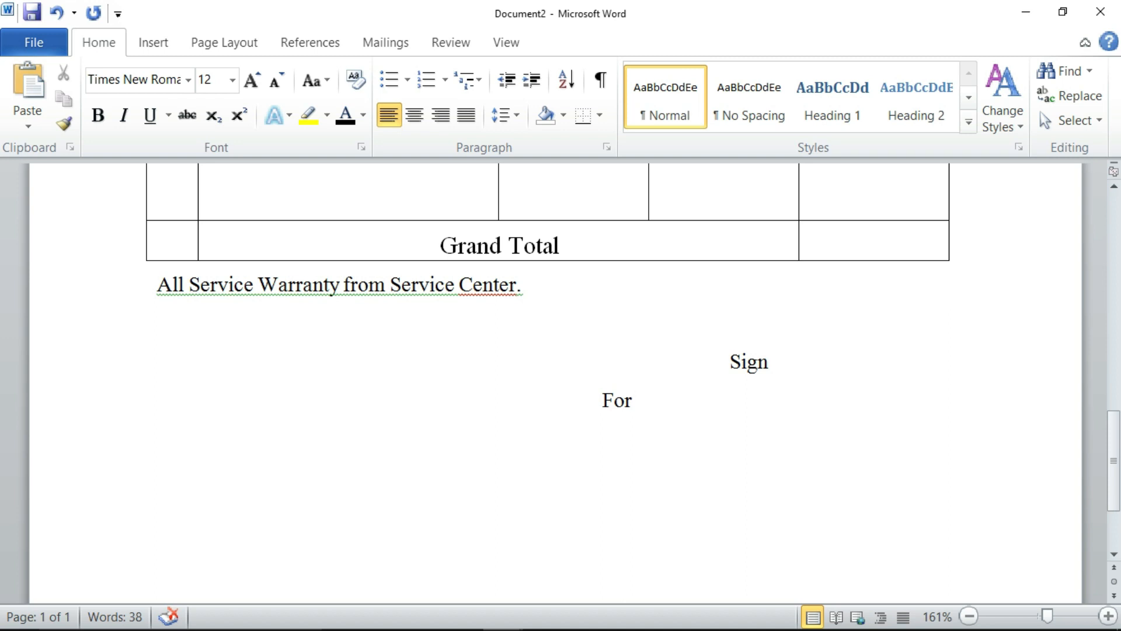
pyautogui.write('or ABC Comp')
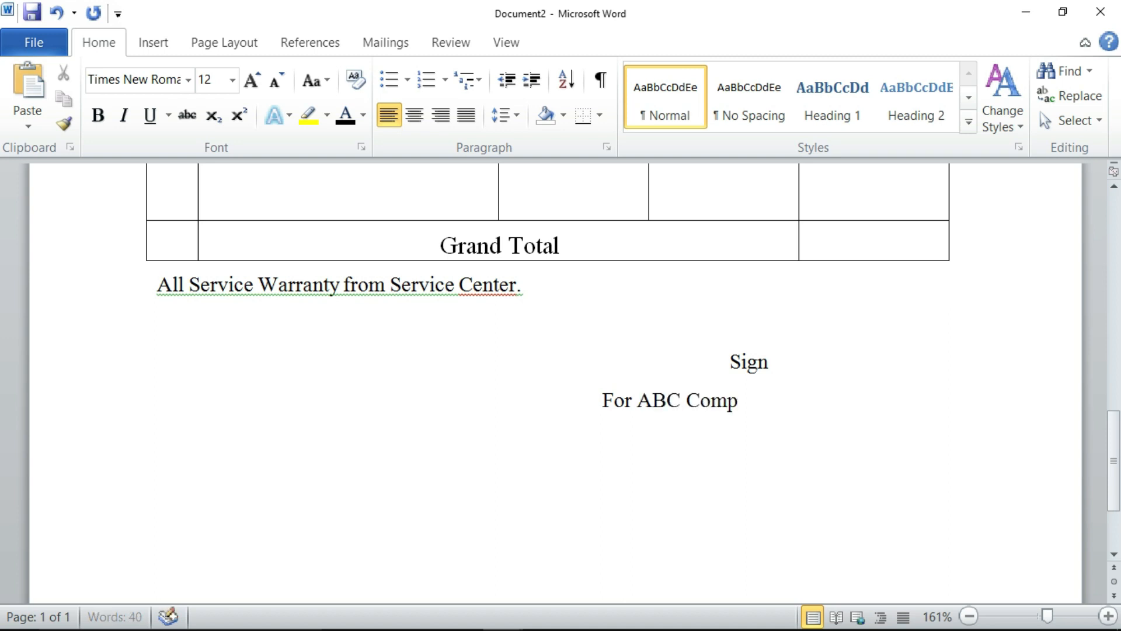
pyautogui.write('uter Shop')
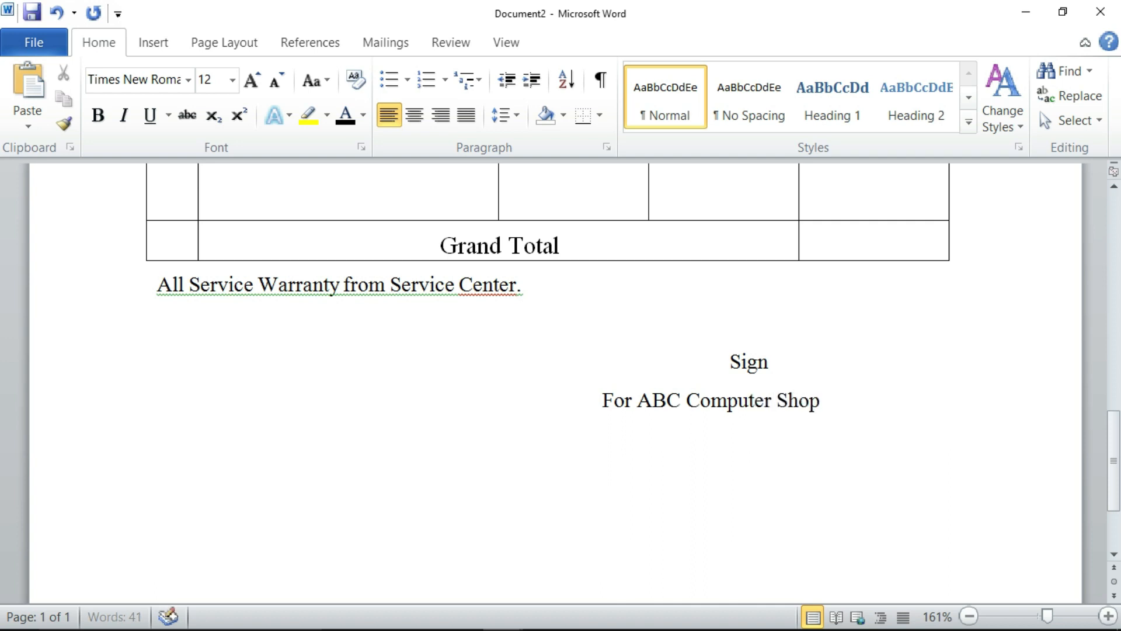
pyautogui.scroll(-2, 332, 363)
pyautogui.scroll(1, 453, 350)
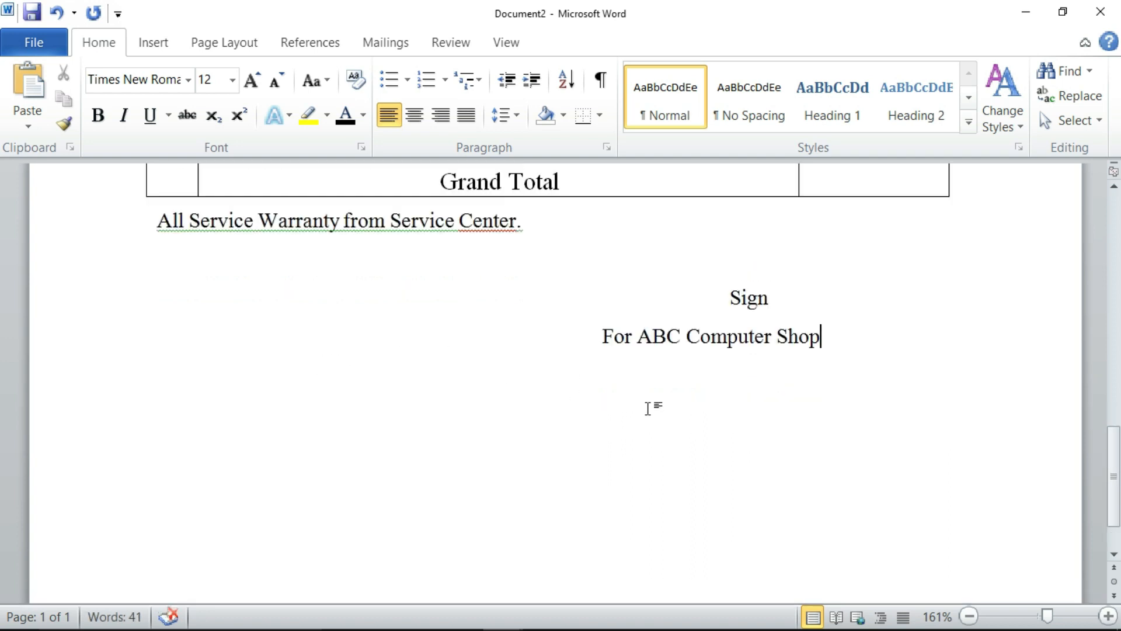
# Shift the "For ABC Computer Shop" and "Sign" lines further toward the page's right margin
pyautogui.click(603, 334)
pyautogui.click(730, 298)
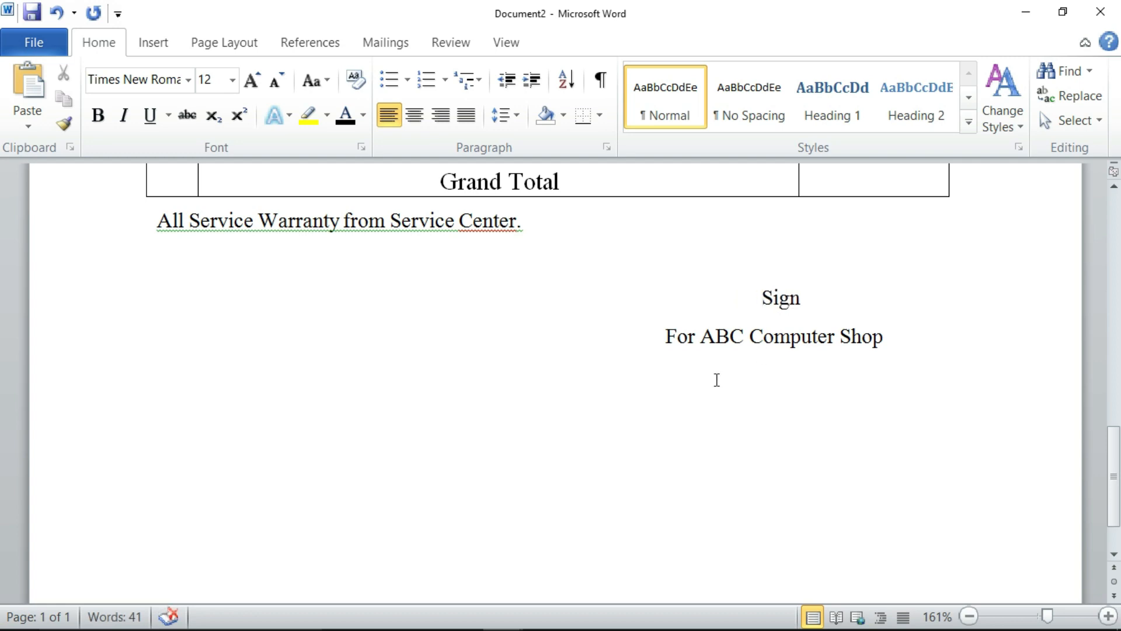
# Review the bill layout from the shop header through the product table to the signature lines
pyautogui.scroll(4, 715, 382)
pyautogui.scroll(4, 715, 383)
pyautogui.scroll(-7, 721, 368)
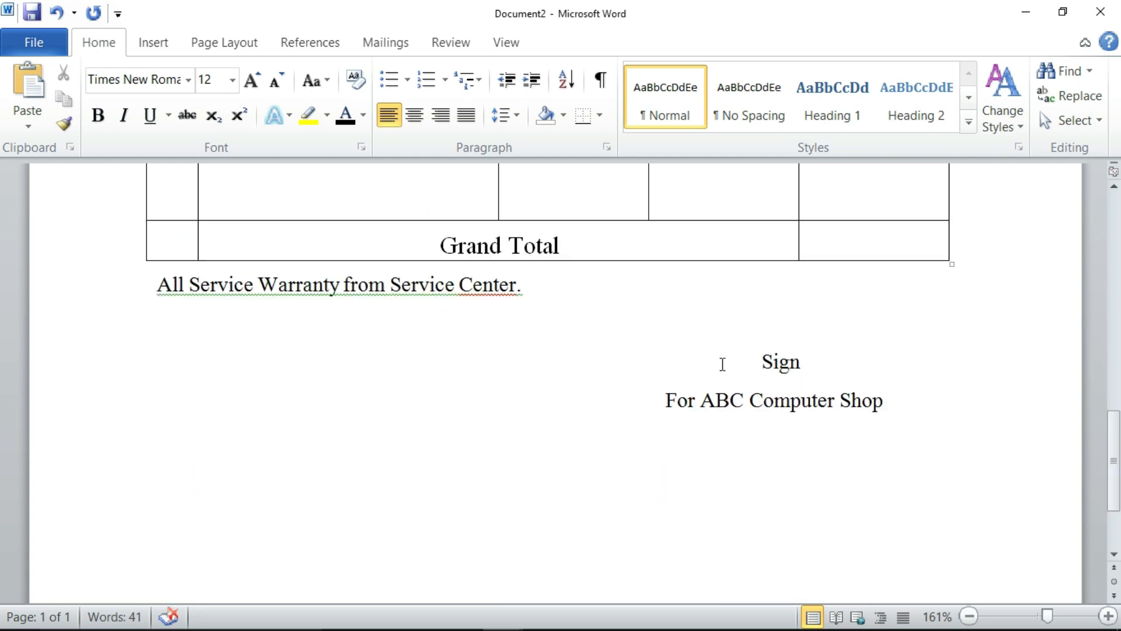
pyautogui.scroll(-3, 724, 357)
pyautogui.scroll(15, 711, 384)
pyautogui.scroll(-6, 714, 381)
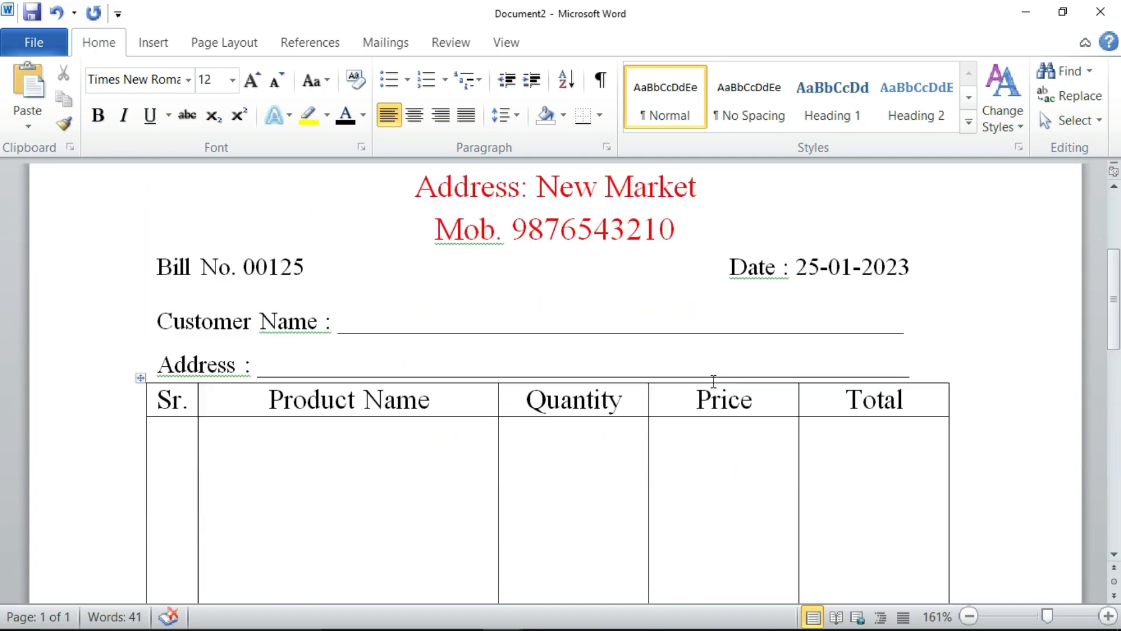
pyautogui.scroll(-1, 714, 381)
pyautogui.scroll(-3, 373, 428)
pyautogui.scroll(-2, 376, 418)
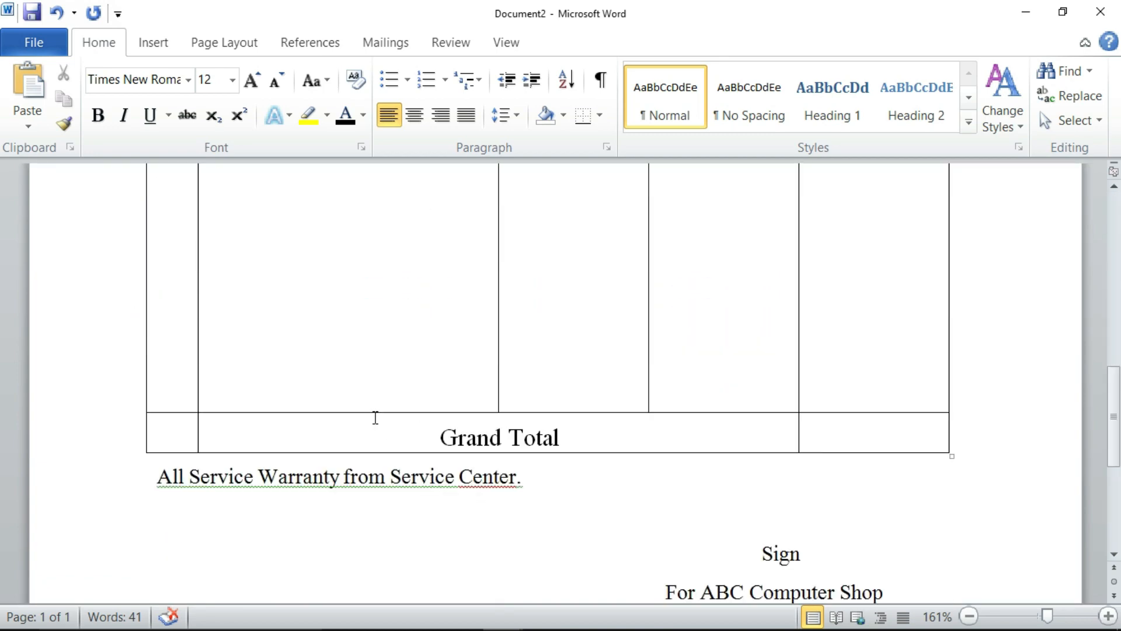
# Make the table's product area taller by adding blank lines in the large empty cell of the Total column
pyautogui.click(383, 357)
pyautogui.scroll(-3, 380, 356)
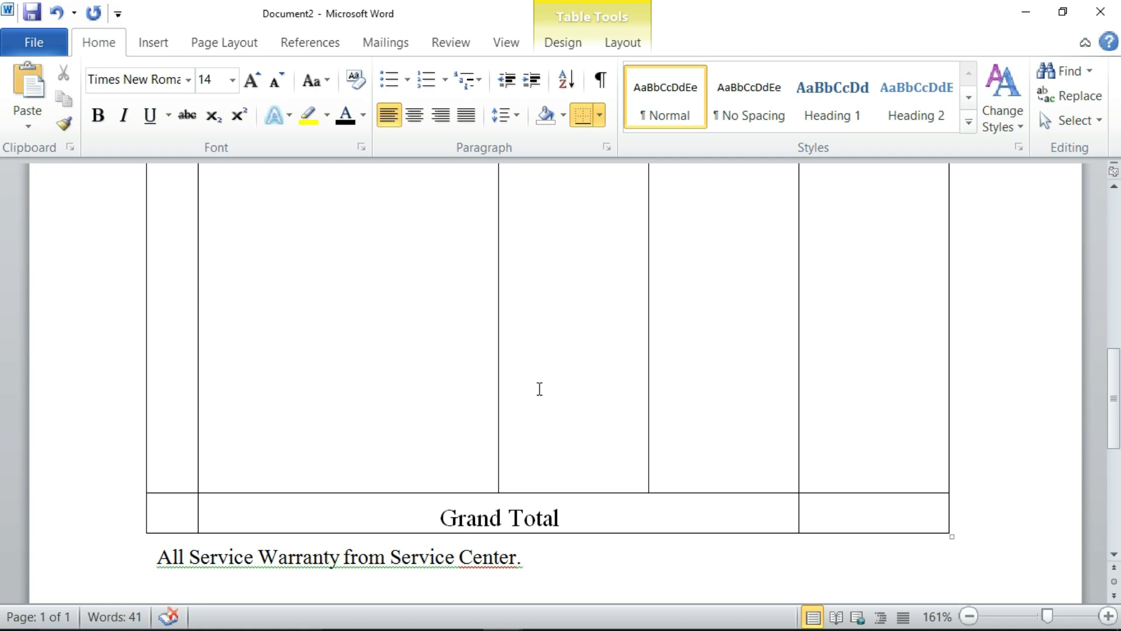
pyautogui.click(830, 400)
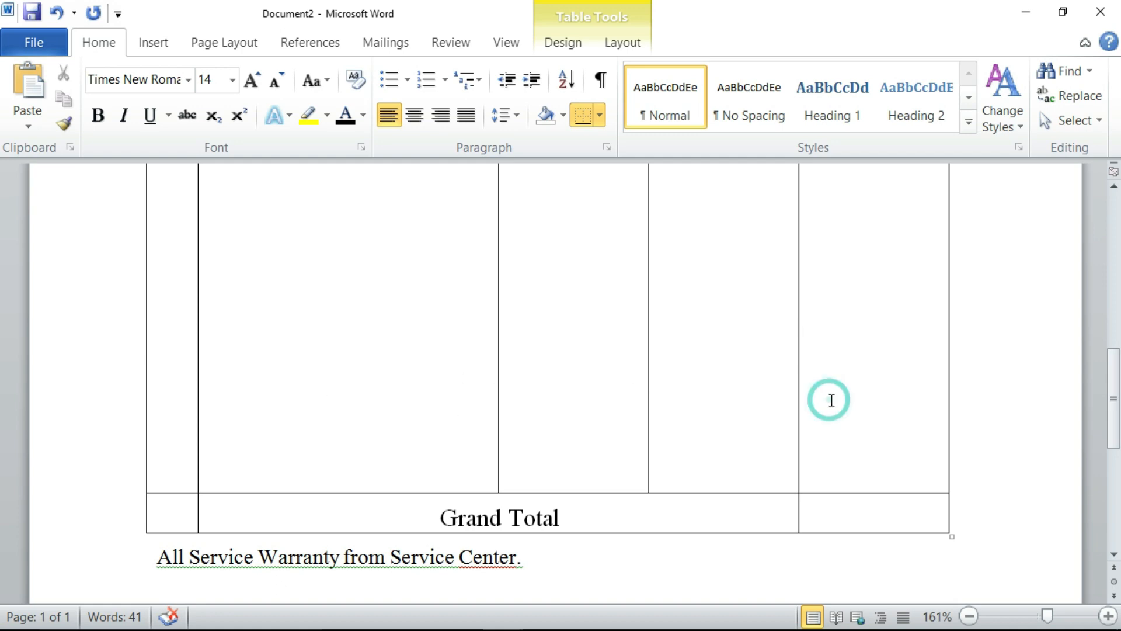
pyautogui.press('Return')
pyautogui.press('Return')
pyautogui.scroll(-5, 839, 389)
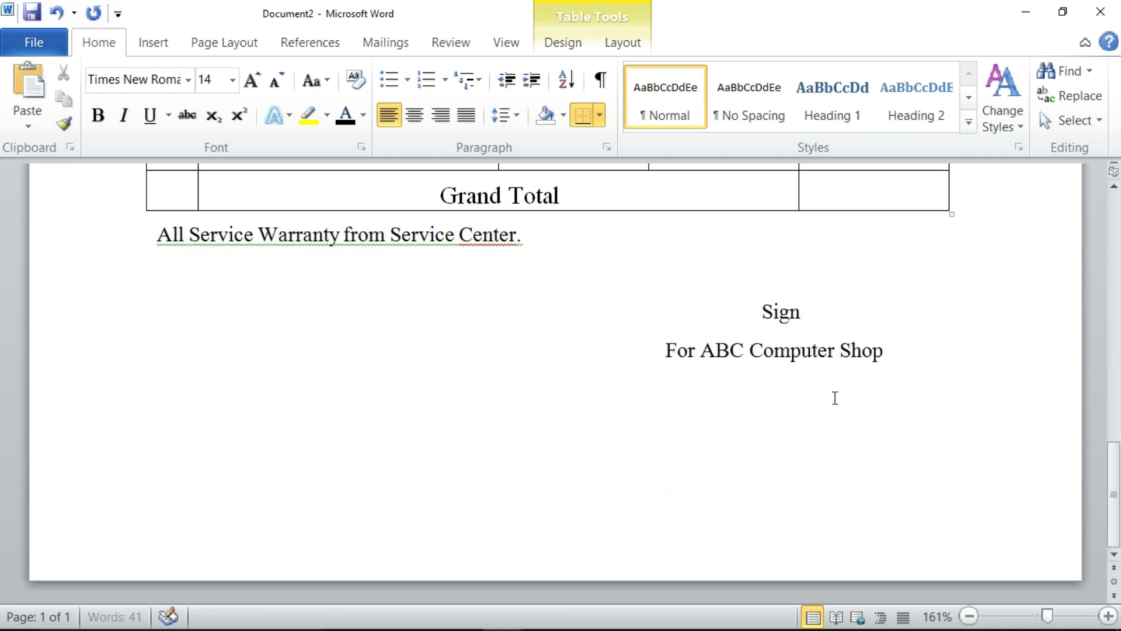
pyautogui.scroll(4, 839, 389)
pyautogui.press('Return')
pyautogui.scroll(-4, 746, 474)
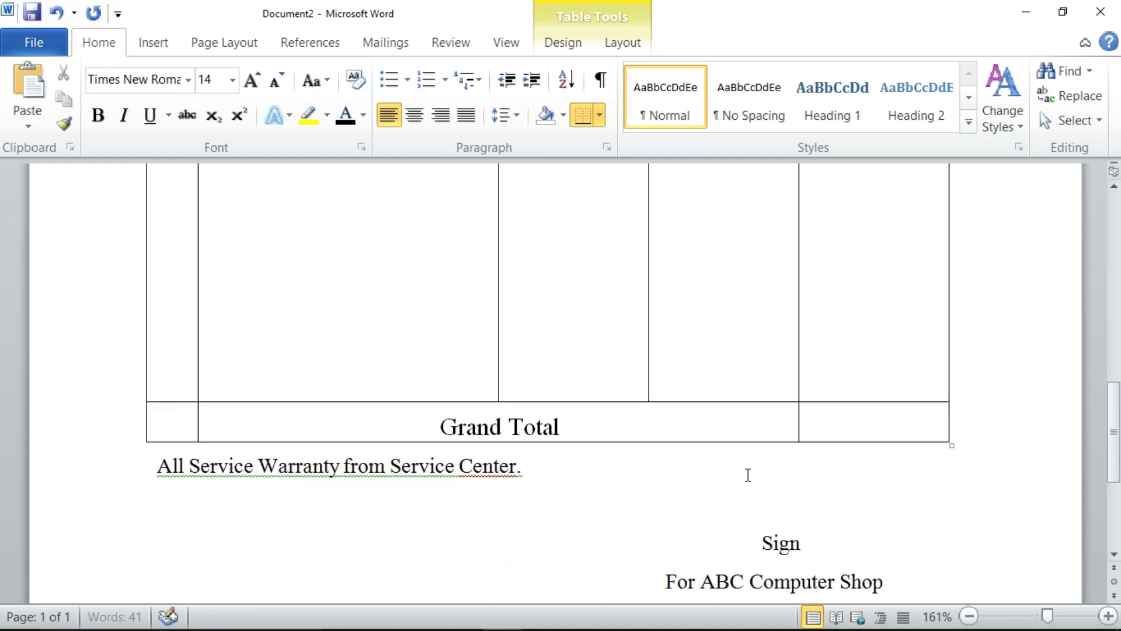
# Check the whole bill page in the print preview and return to the document
pyautogui.scroll(10, 788, 430)
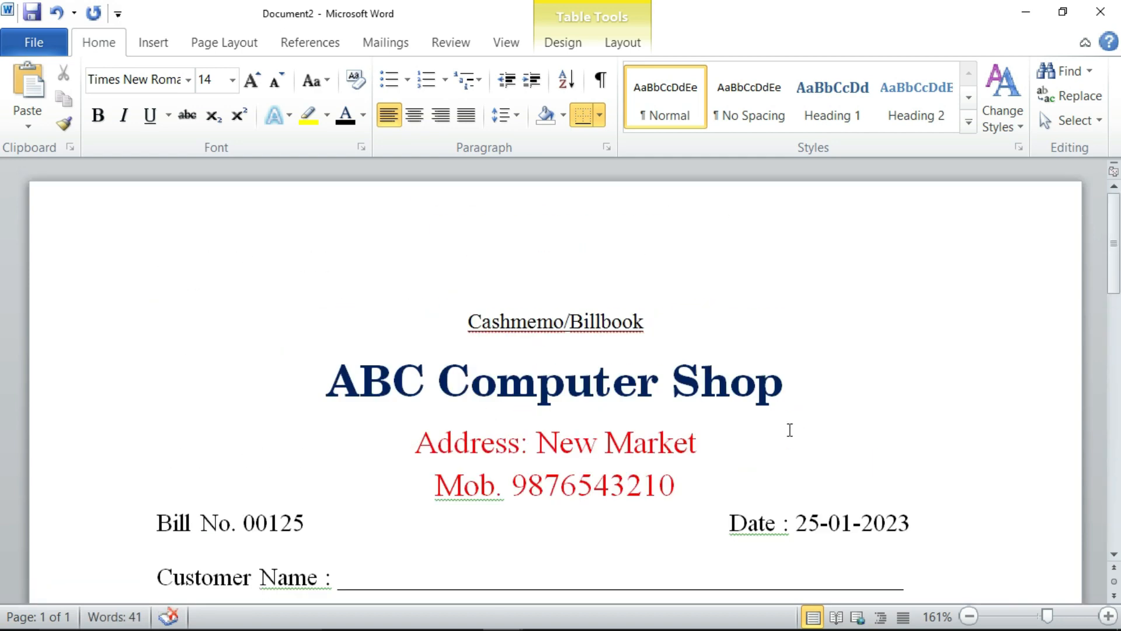
pyautogui.scroll(-7, 708, 282)
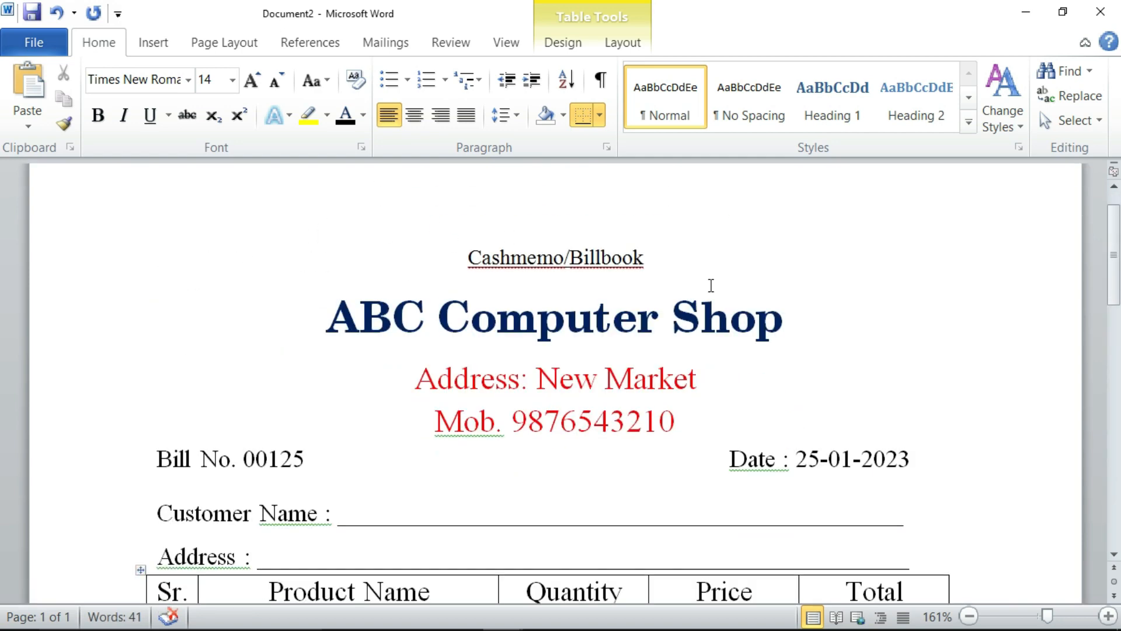
pyautogui.scroll(-5, 631, 293)
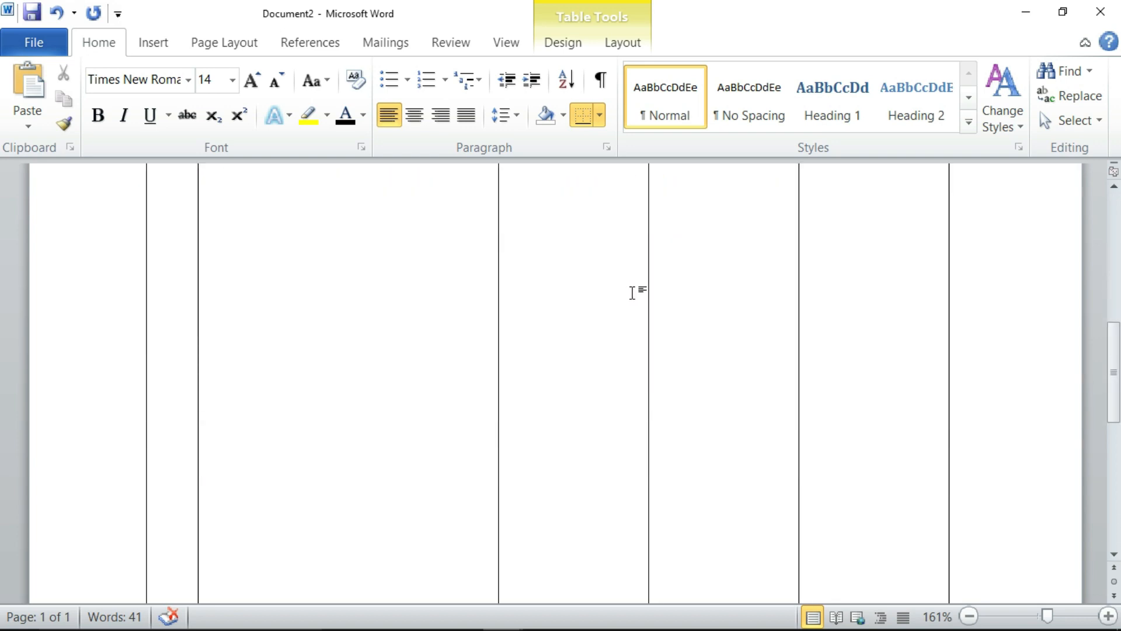
pyautogui.click(46, 39)
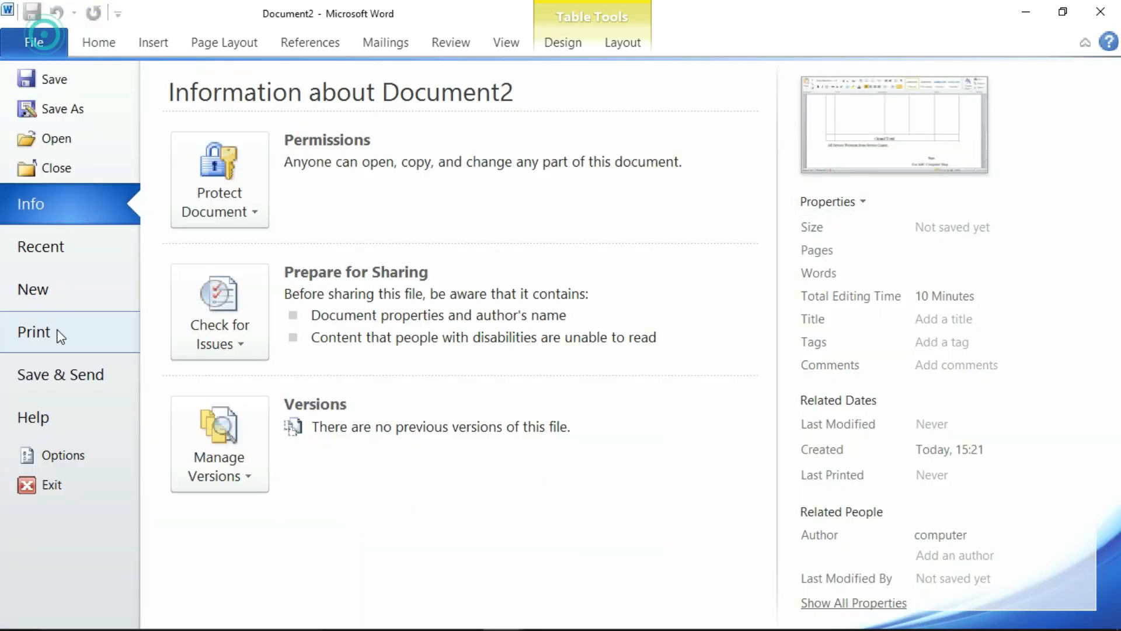
pyautogui.click(55, 331)
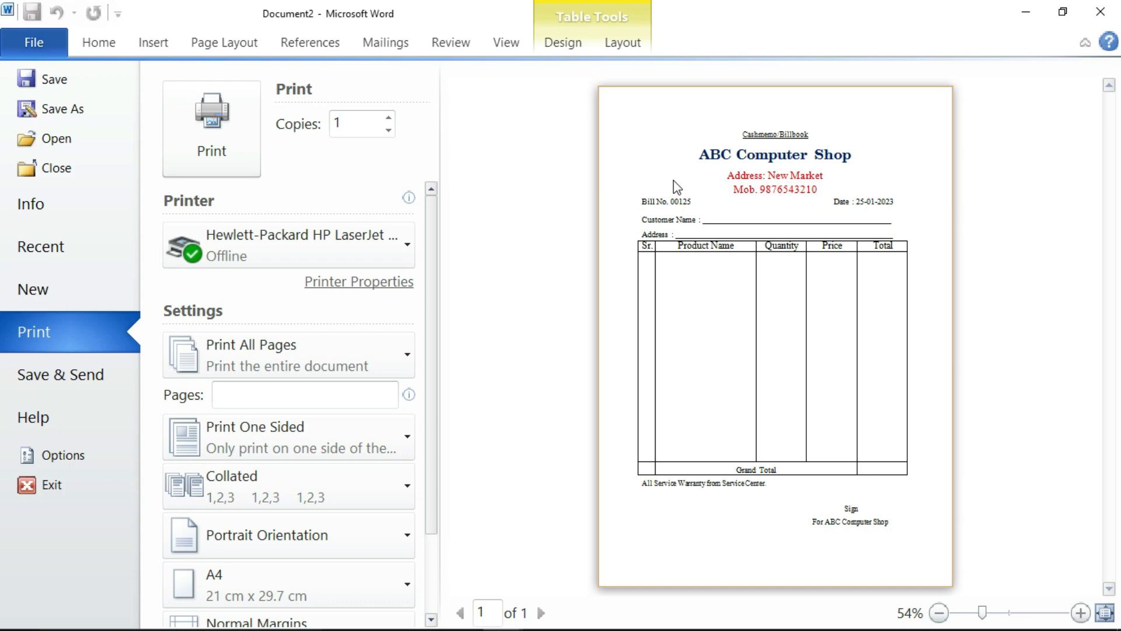
pyautogui.click(97, 44)
# Set the spacing after the customer's Address line to 6 pt to separate it from the table
pyautogui.scroll(5, 331, 267)
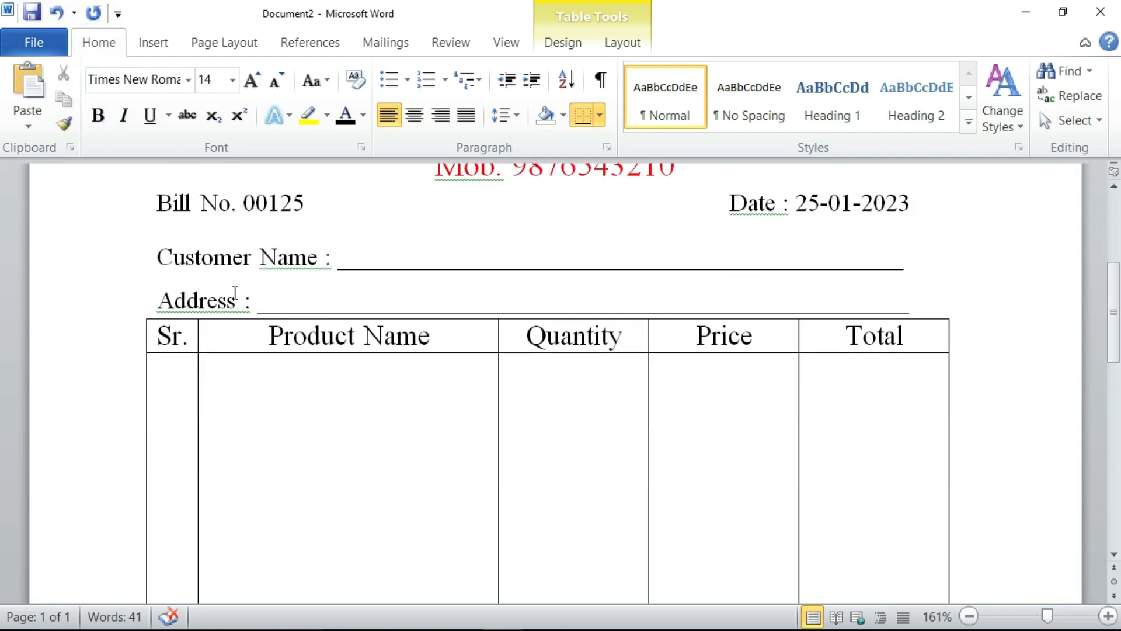
pyautogui.click(220, 316)
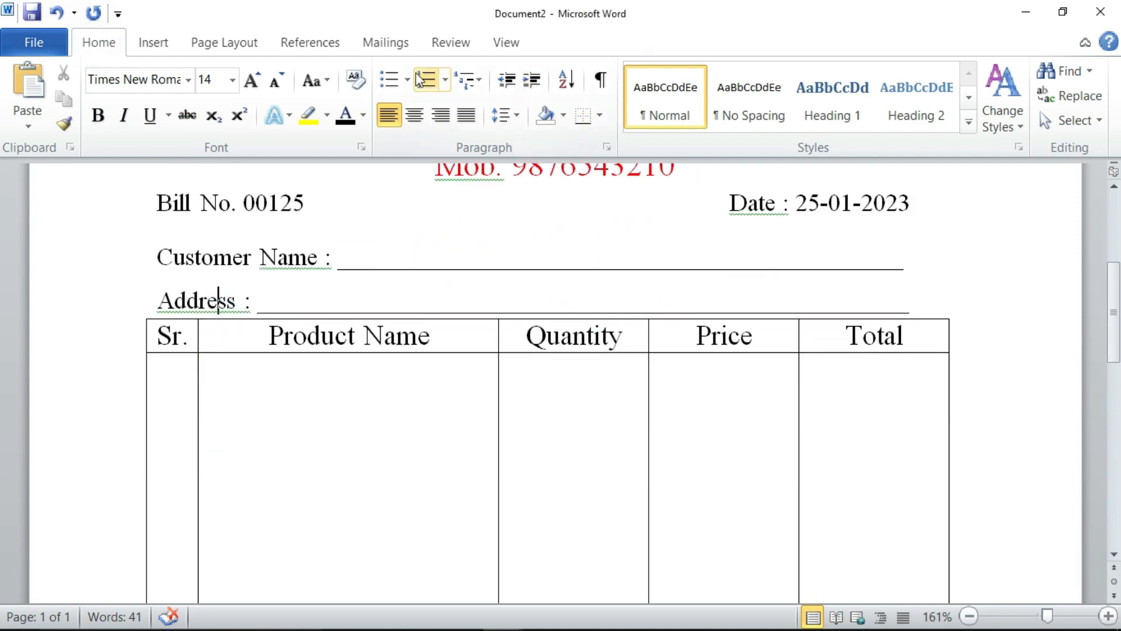
pyautogui.click(243, 43)
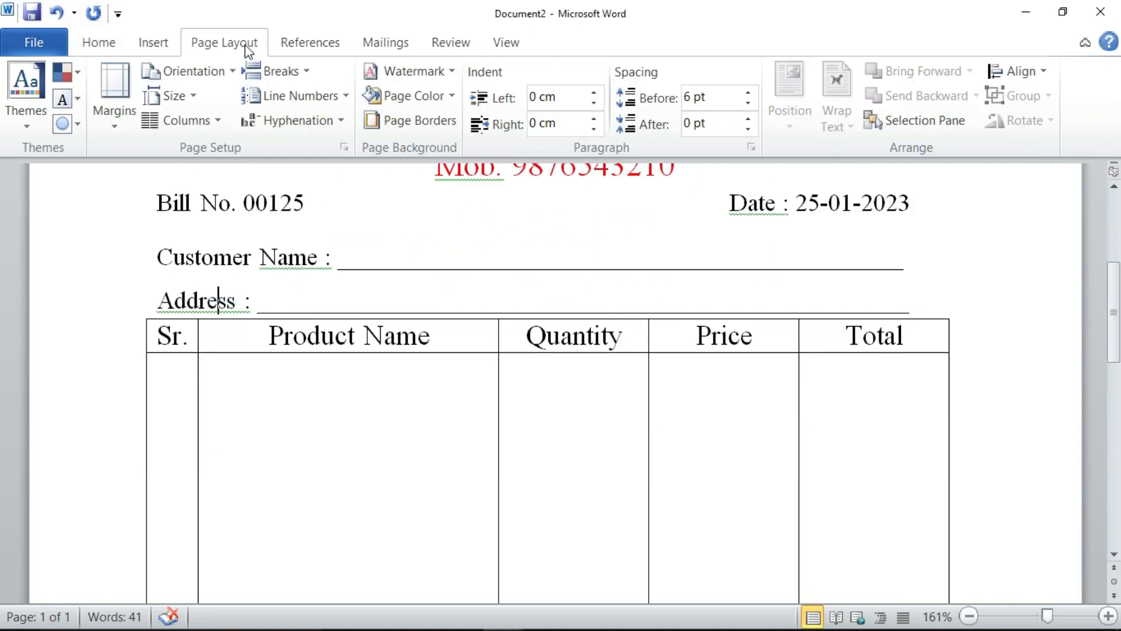
pyautogui.click(747, 118)
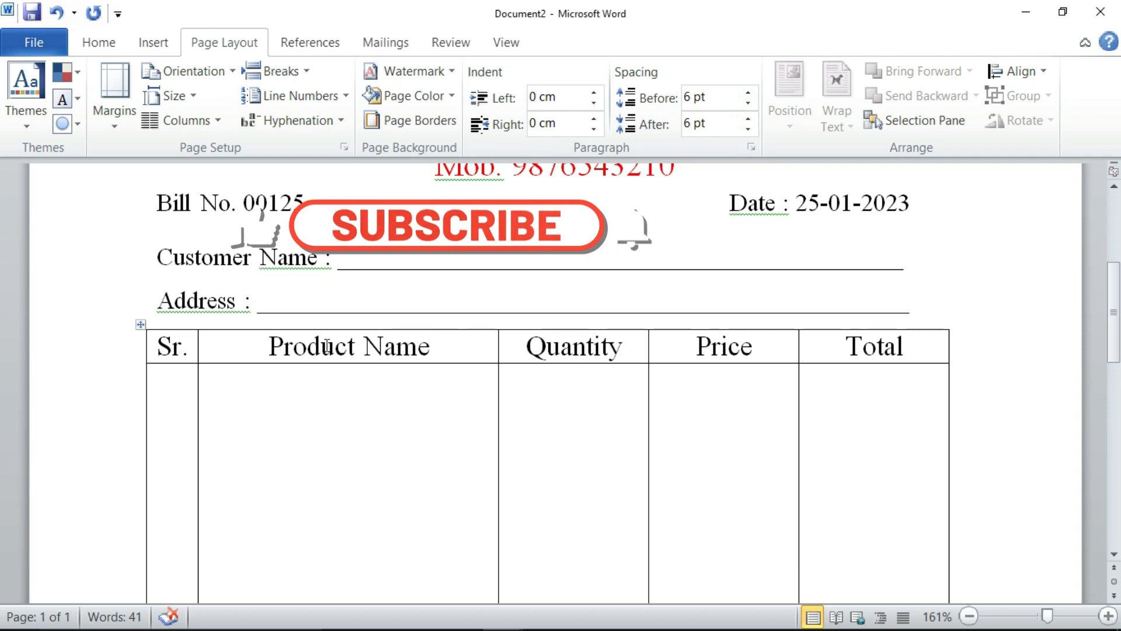
pyautogui.scroll(-5, 328, 345)
pyautogui.scroll(-5, 328, 345)
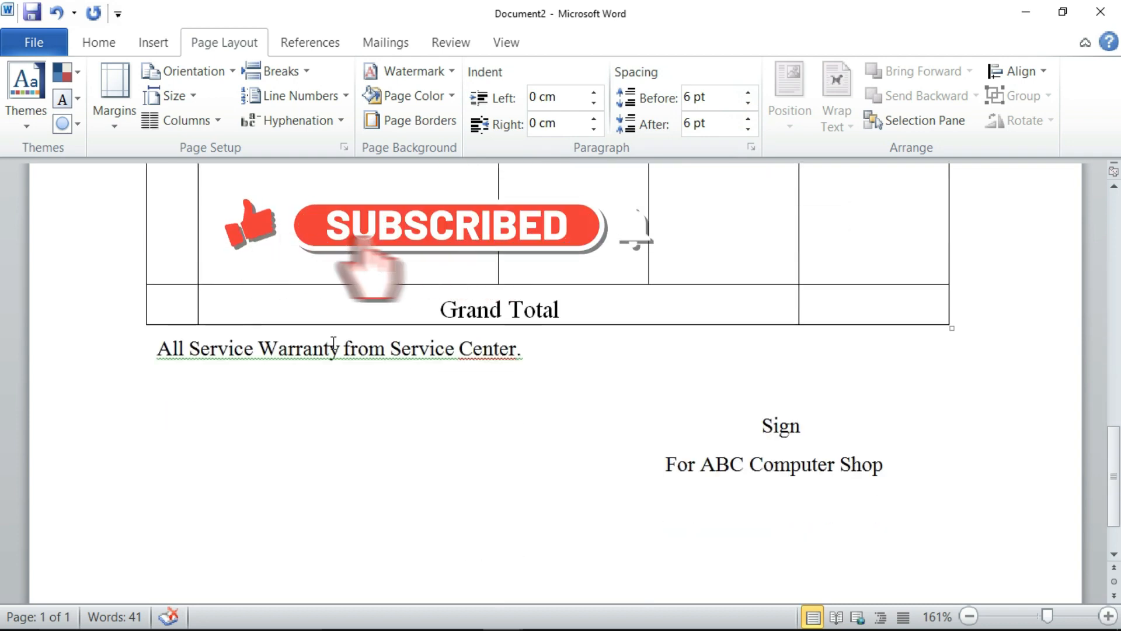